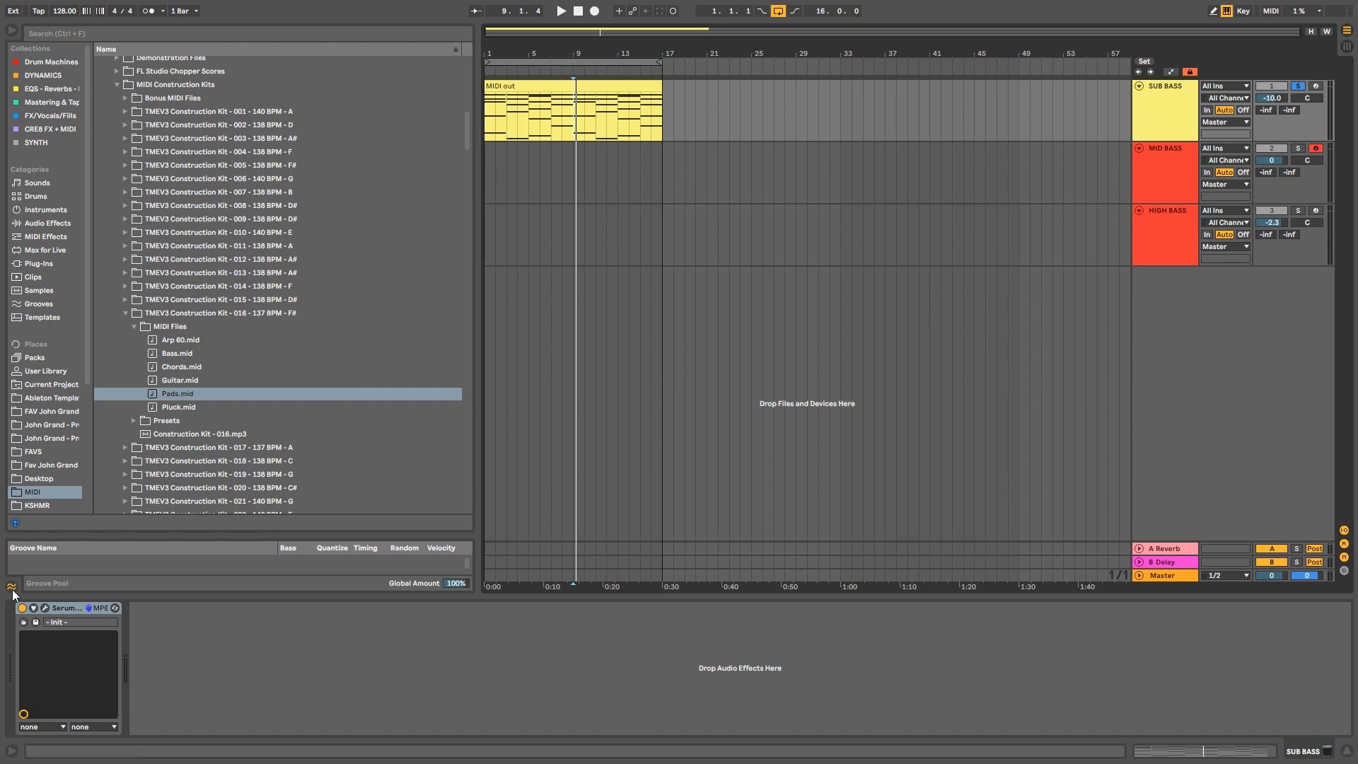
# Open Serum on the SUB BASS track and initialize its preset.
pyautogui.click(46, 607)
pyautogui.moveTo(603, 236); pyautogui.dragTo(644, 79)
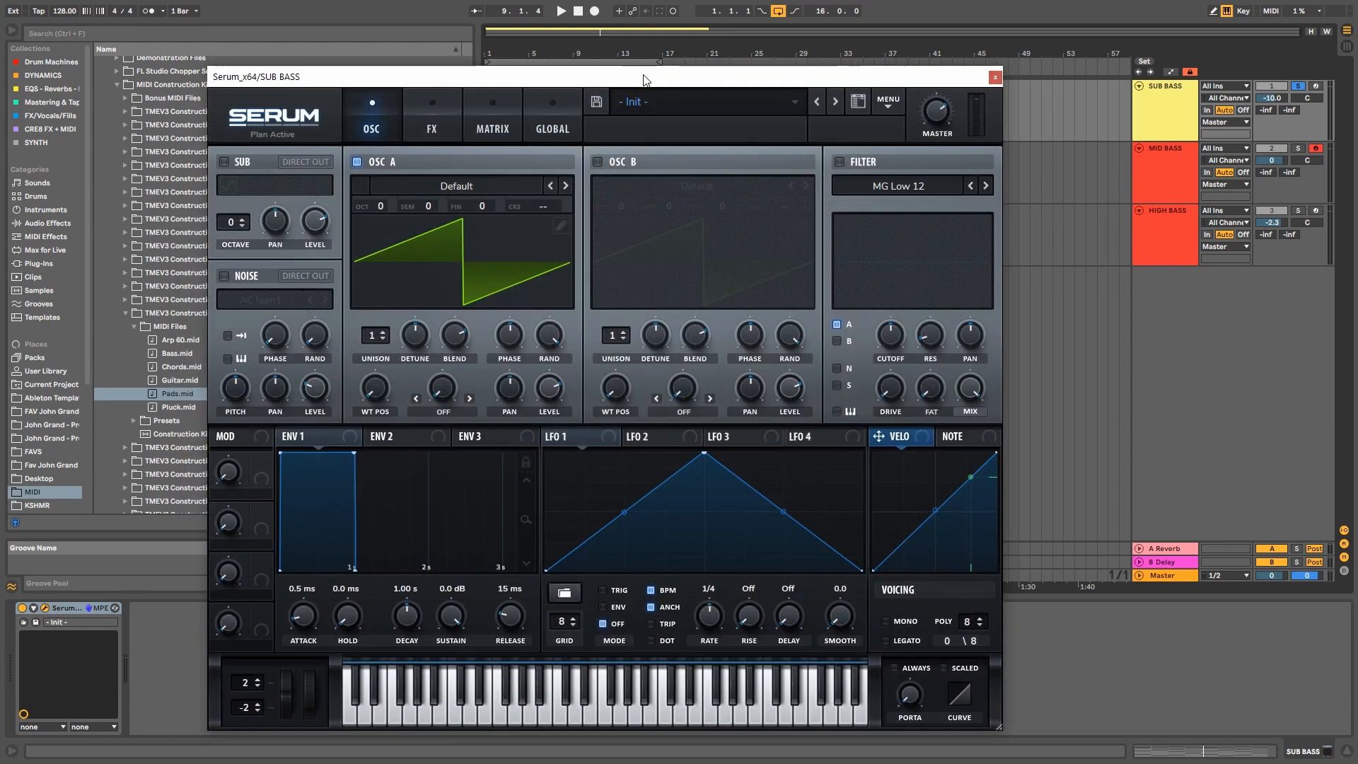
pyautogui.click(897, 104)
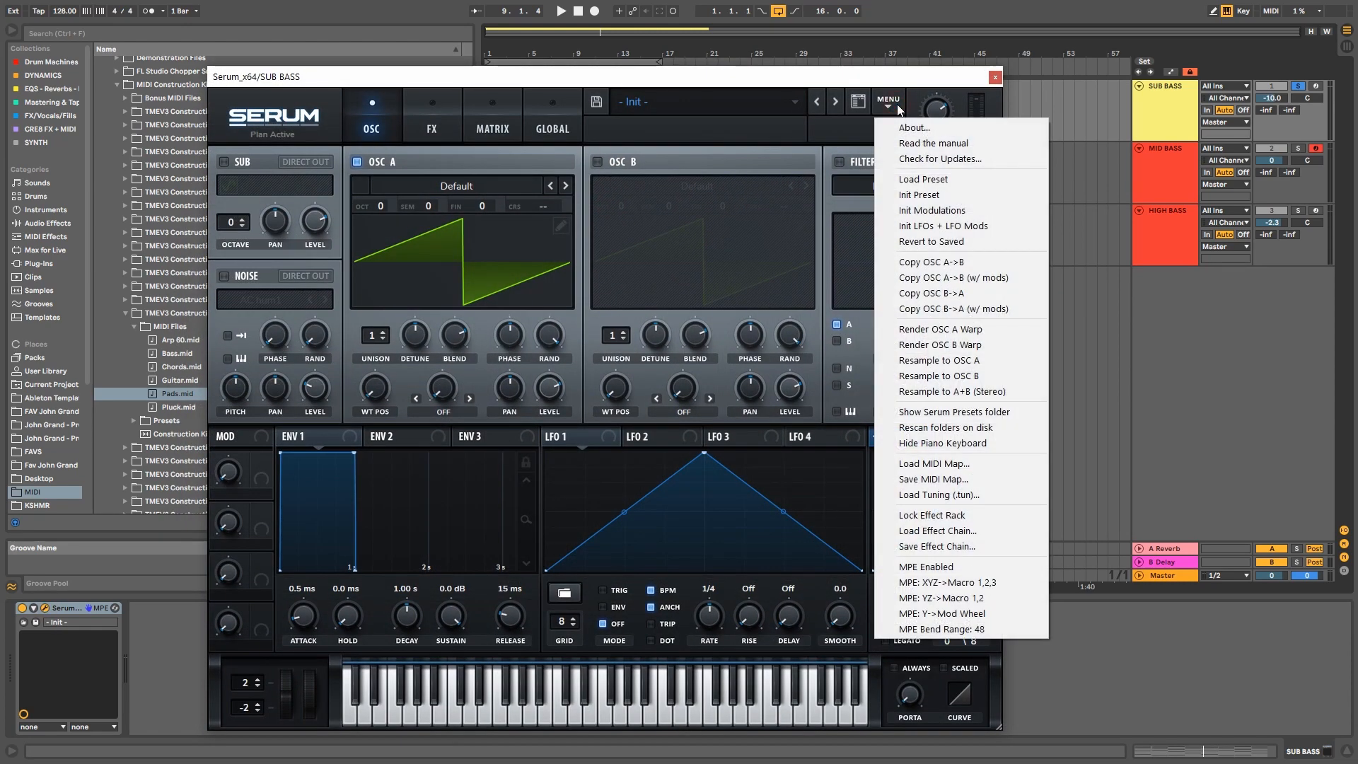
pyautogui.click(927, 197)
pyautogui.click(1173, 159)
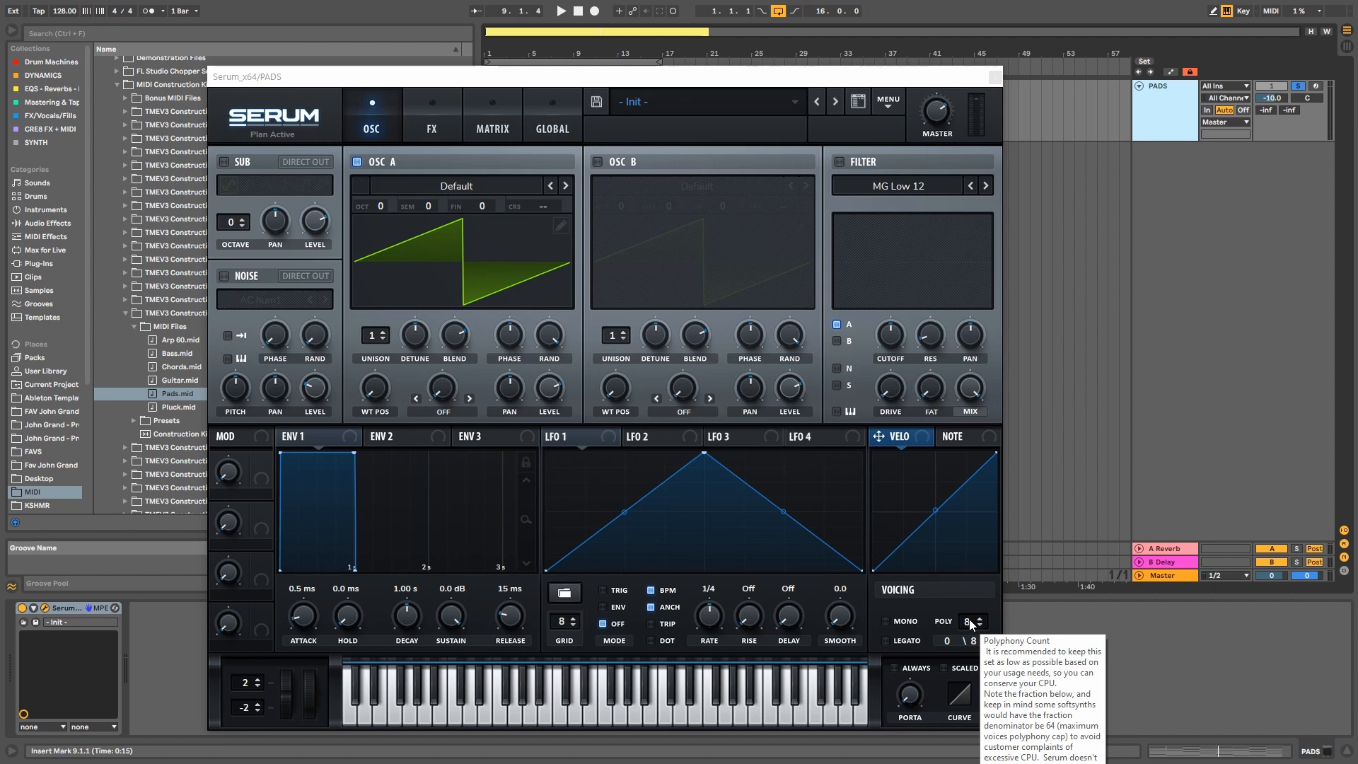
# Set Serum's polyphony to 12 and oscillator A's unison to 7 voices on the PADS track.
pyautogui.click(978, 618)
pyautogui.click(978, 619)
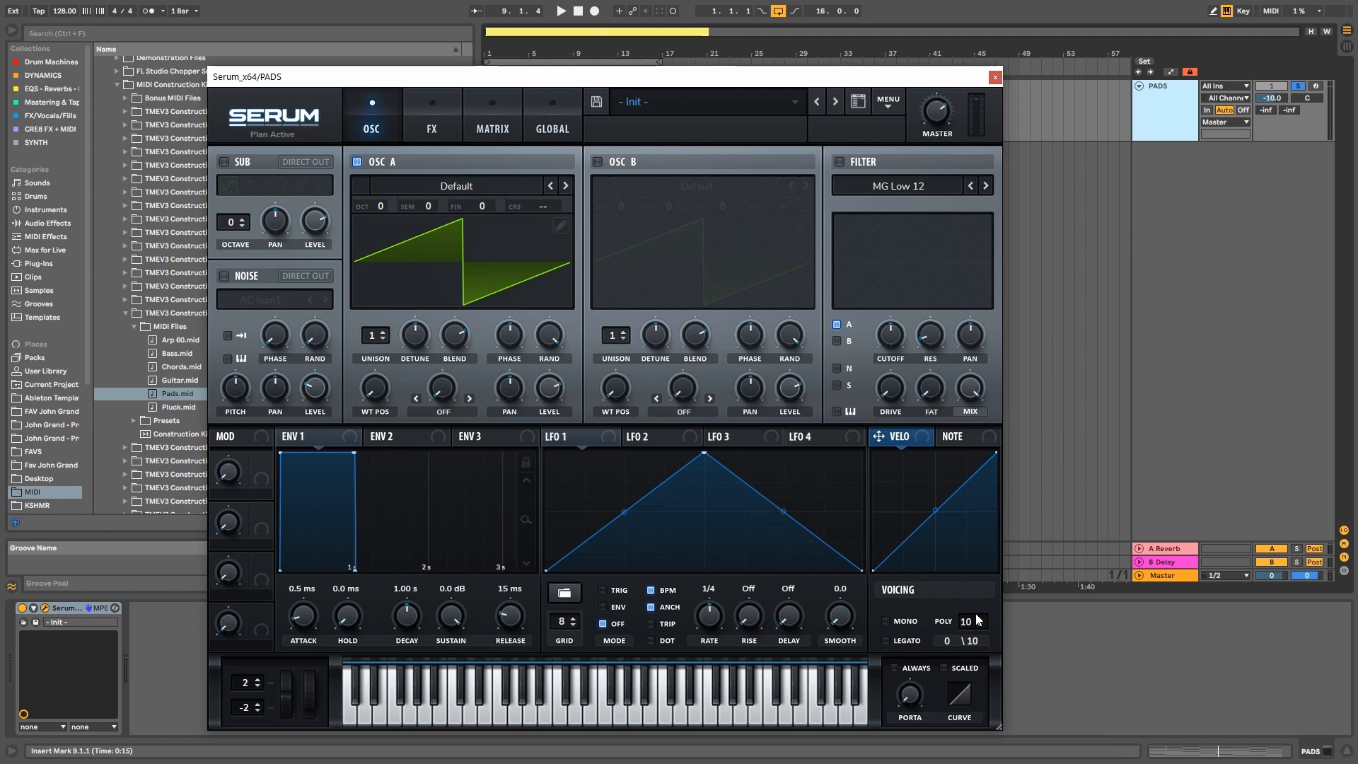
pyautogui.moveTo(973, 626); pyautogui.dragTo(974, 614)
pyautogui.moveTo(385, 342); pyautogui.dragTo(367, 278)
# Enable oscillator B, set both oscillators' unison to 16 voices and the polyphony to 32, and close the synth window.
pyautogui.click(597, 161)
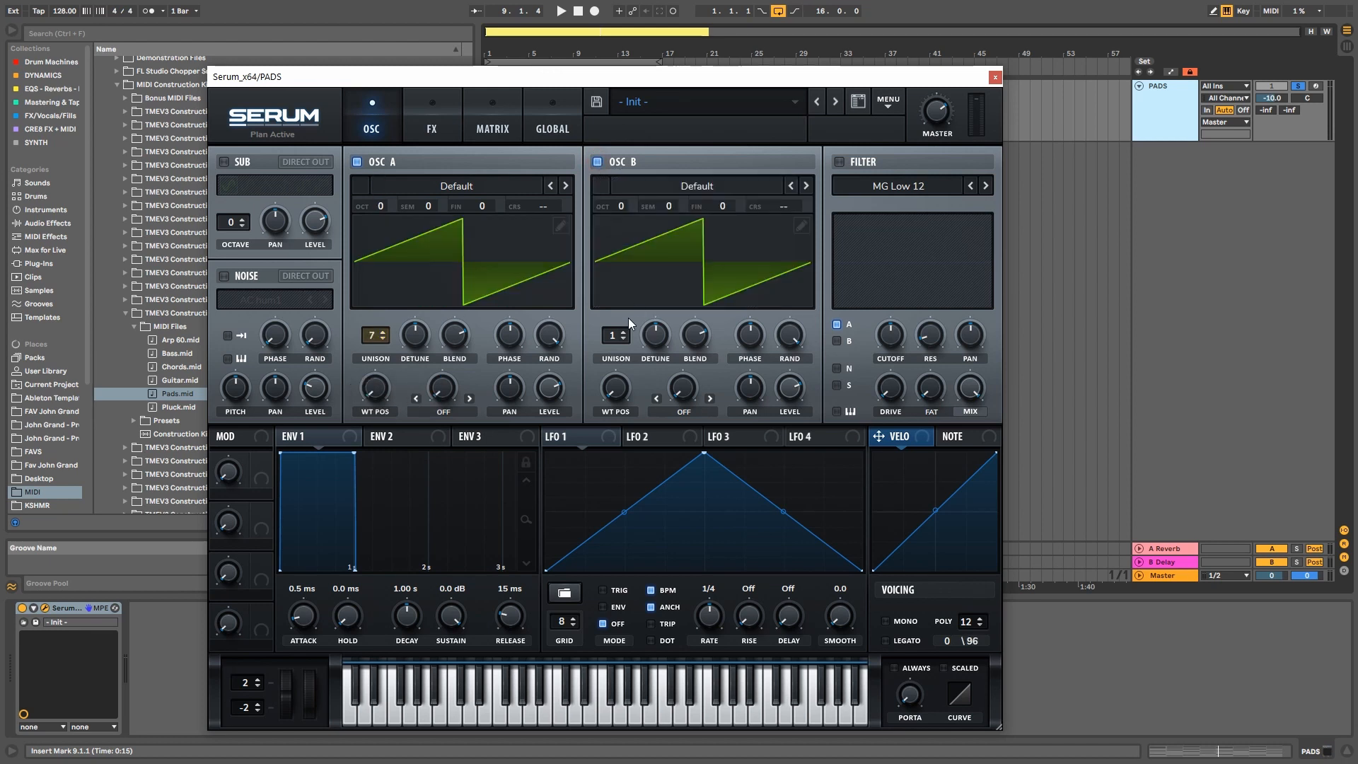
pyautogui.moveTo(613, 340); pyautogui.dragTo(648, 92)
pyautogui.moveTo(972, 628); pyautogui.dragTo(978, 488)
pyautogui.moveTo(373, 335); pyautogui.dragTo(381, 159)
pyautogui.click(995, 77)
# Lower the PADS track volume to -13.7 dB during playback and check the CPU meter options.
pyautogui.press('space')
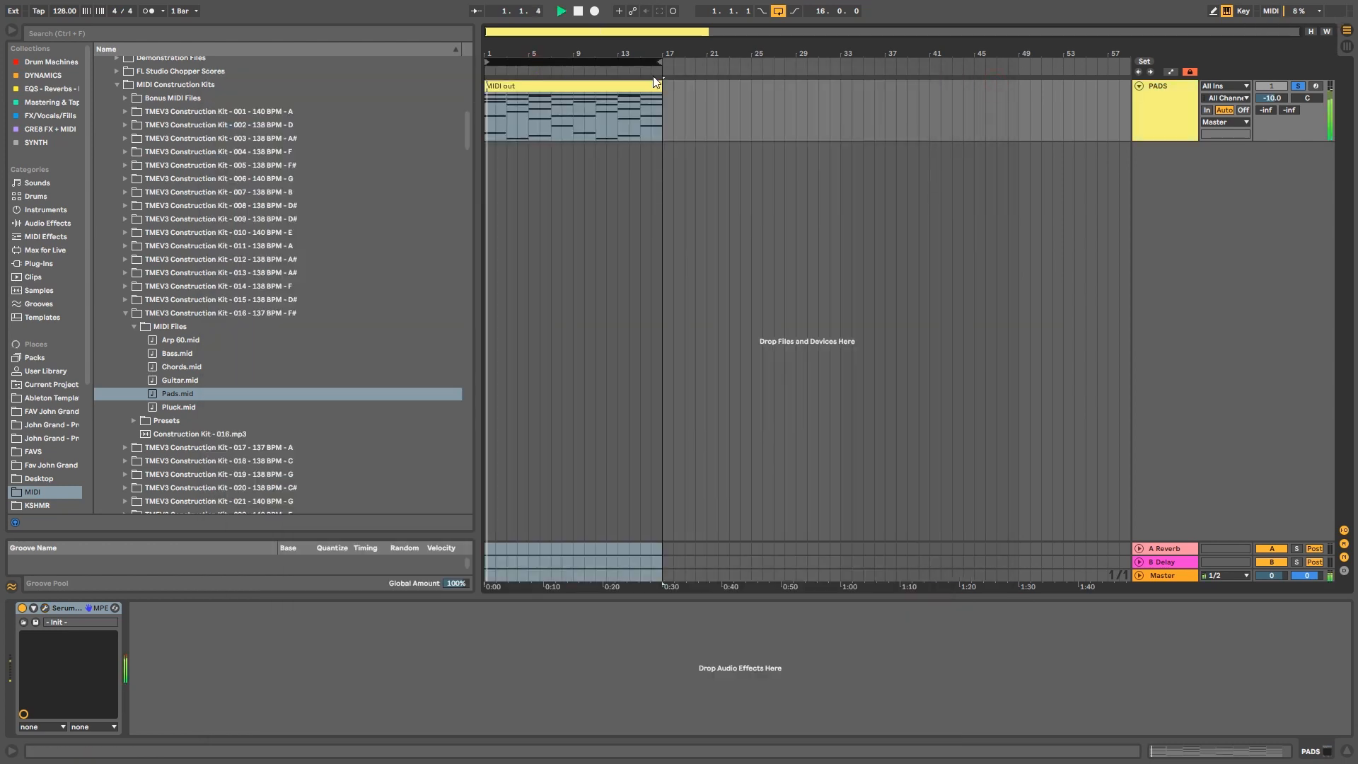
pyautogui.moveTo(1271, 98); pyautogui.dragTo(1272, 113)
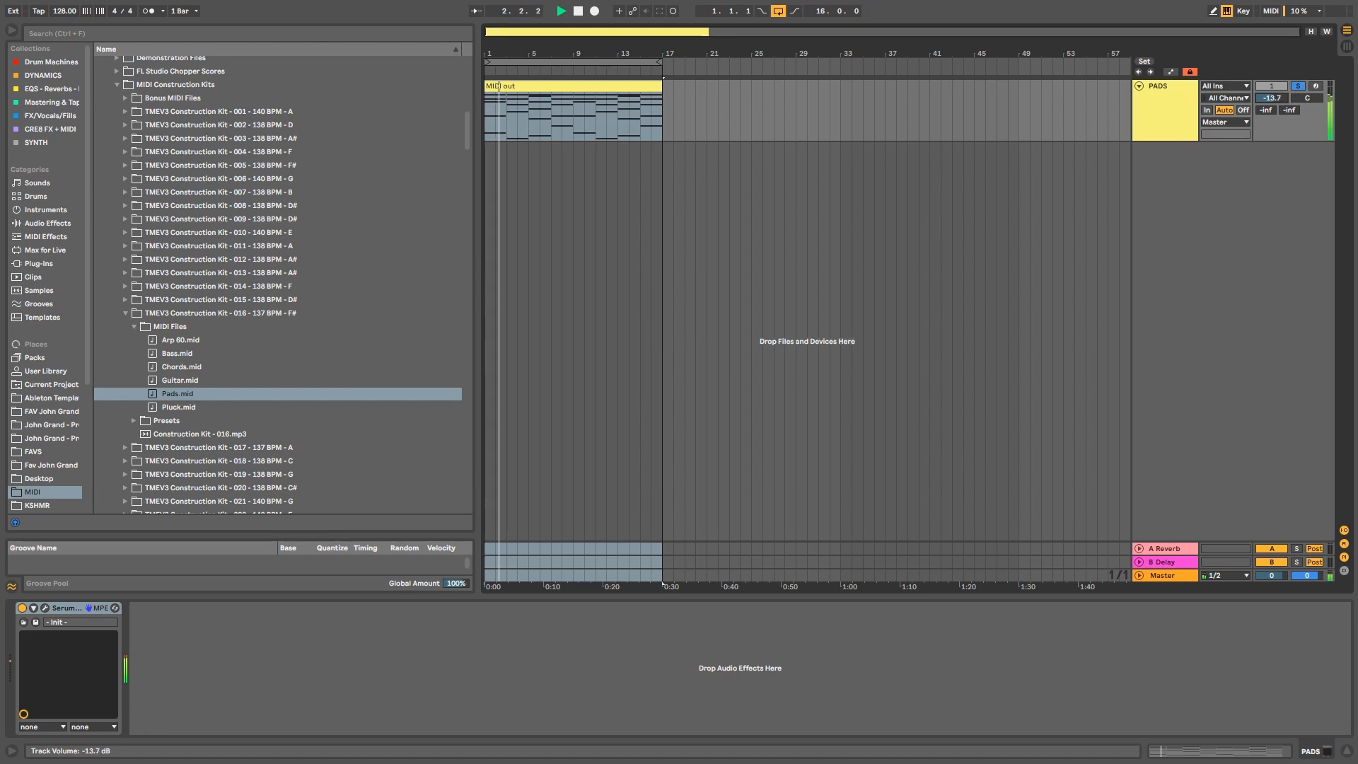
pyautogui.click(1319, 10)
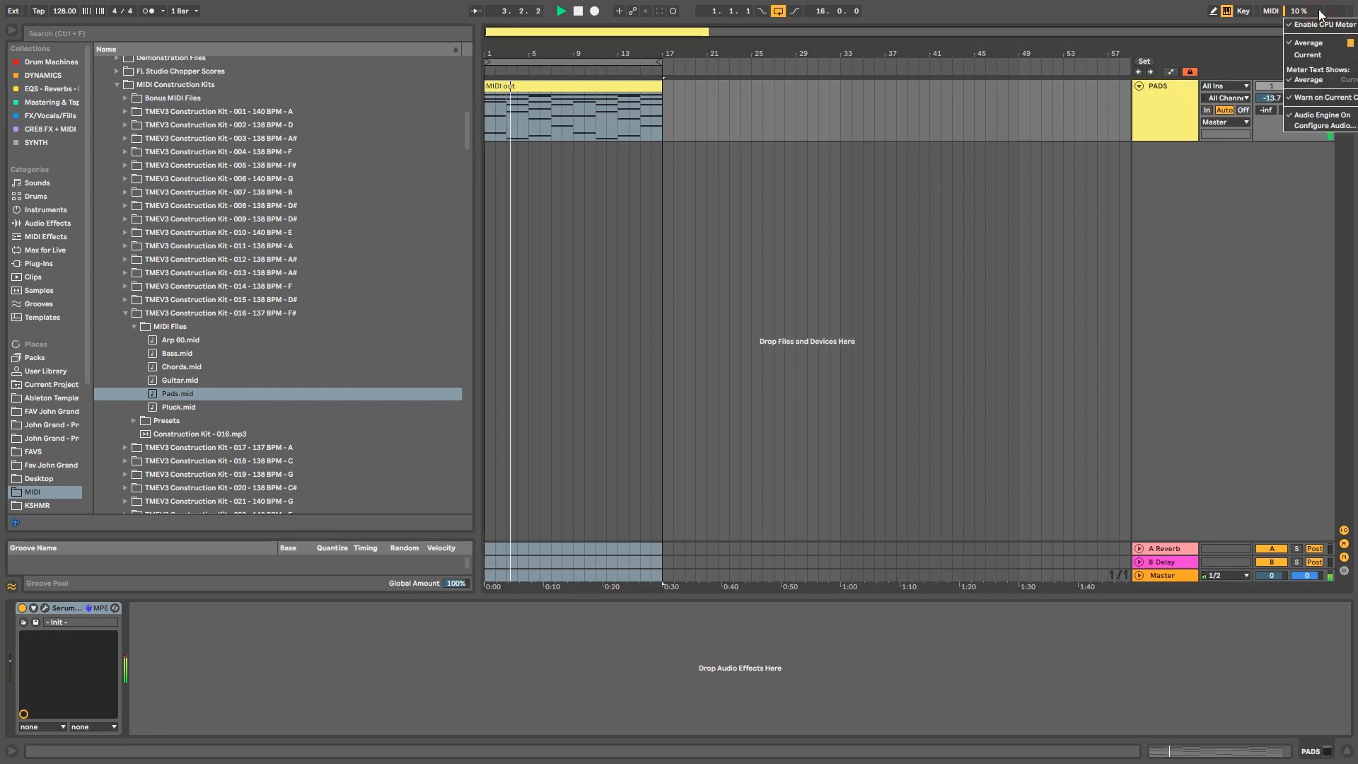
pyautogui.click(1320, 12)
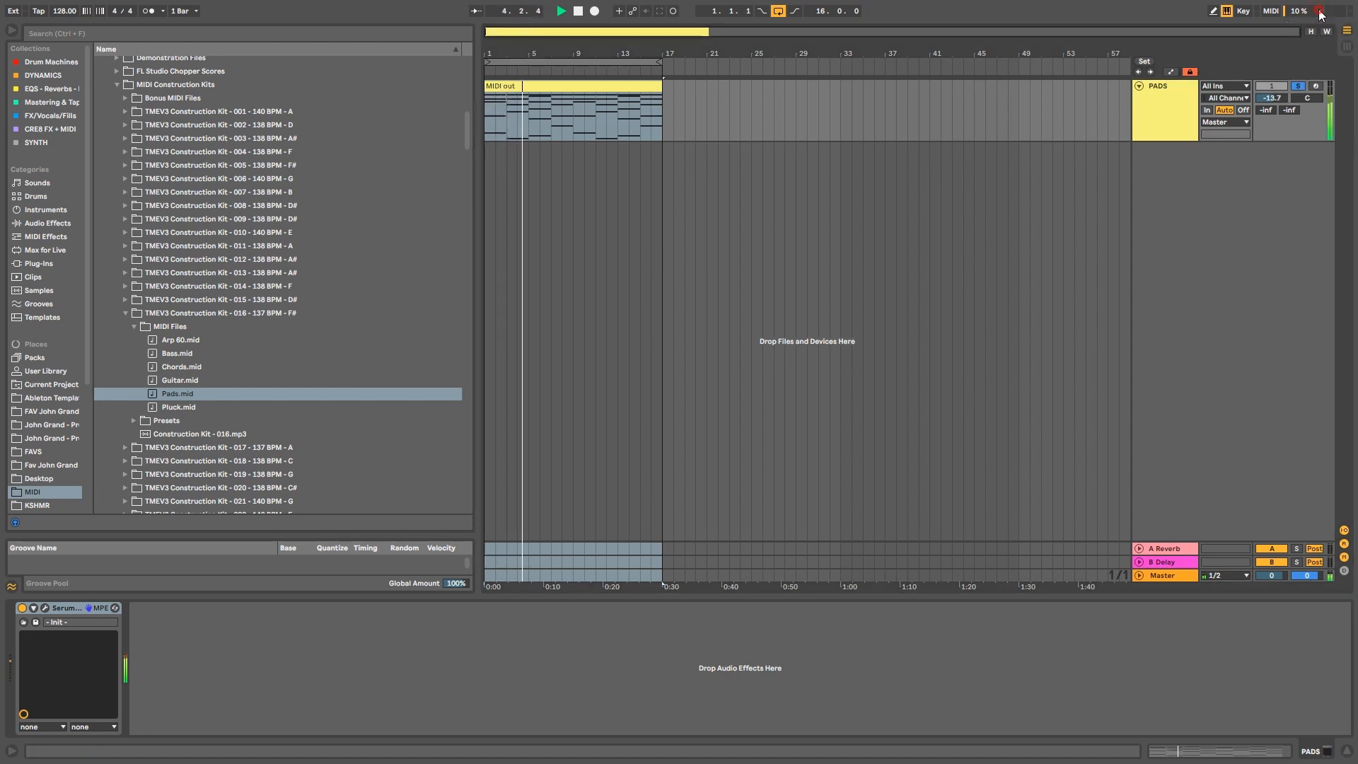
pyautogui.press('space')
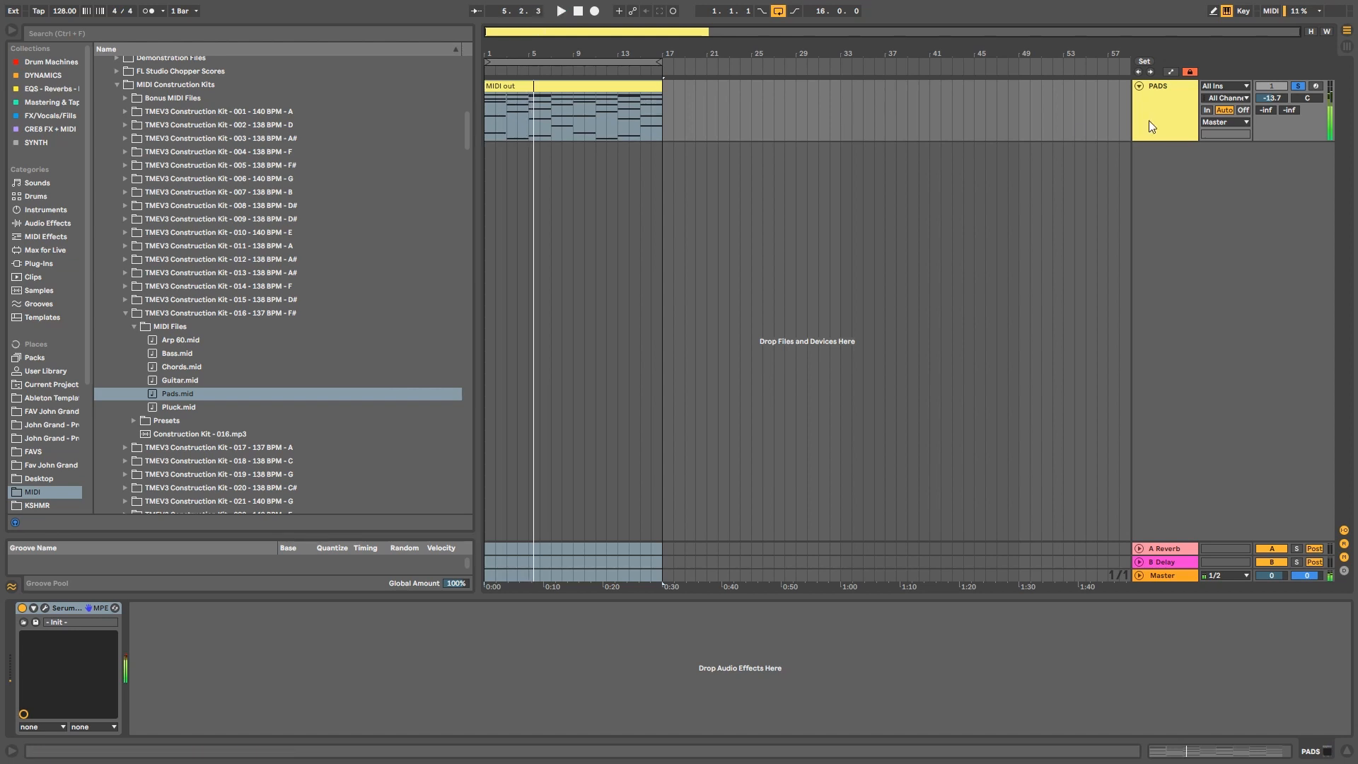
# Inspect the Invisible Limiter on the master track, then return to the PADS track's devices.
pyautogui.click(1153, 574)
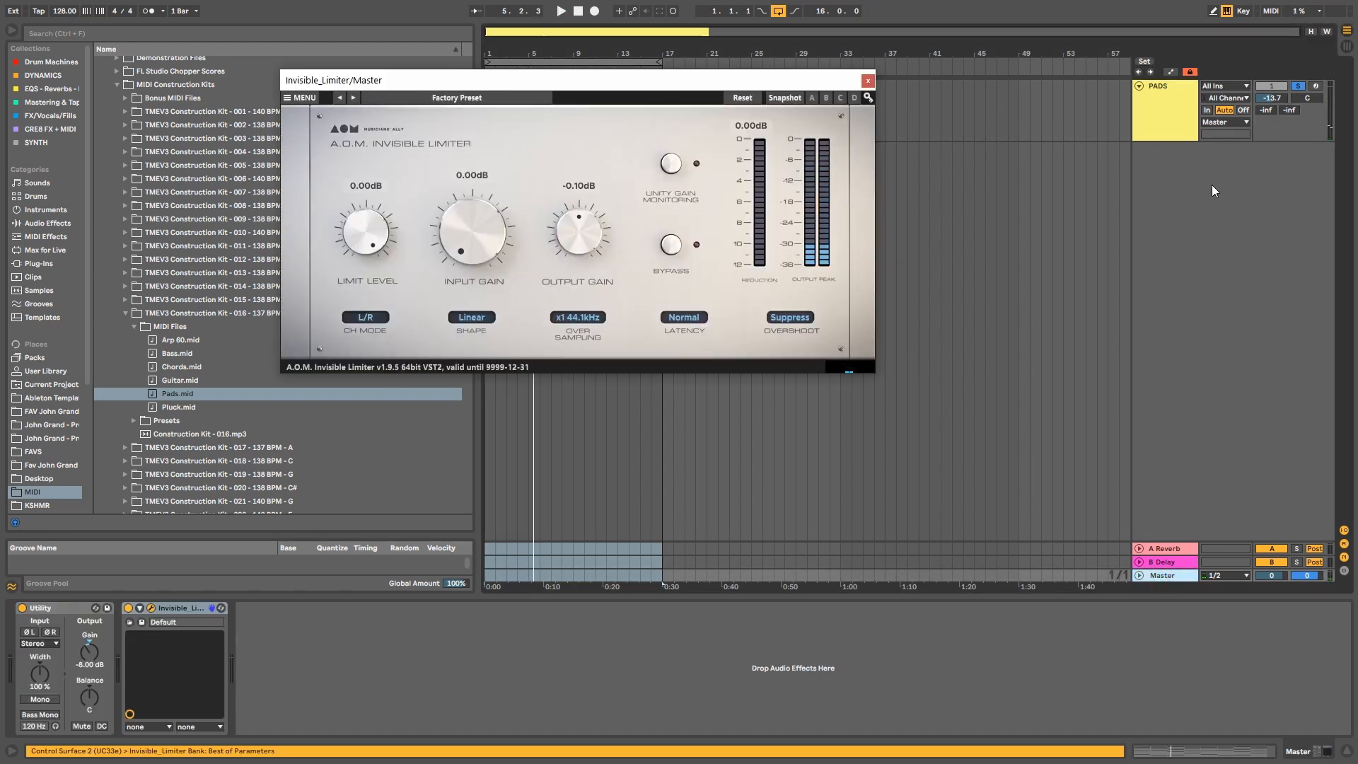
pyautogui.click(1162, 129)
# Set Serum's Env 1 release to 1.29 s on the PADS track and close the synth window.
pyautogui.click(45, 609)
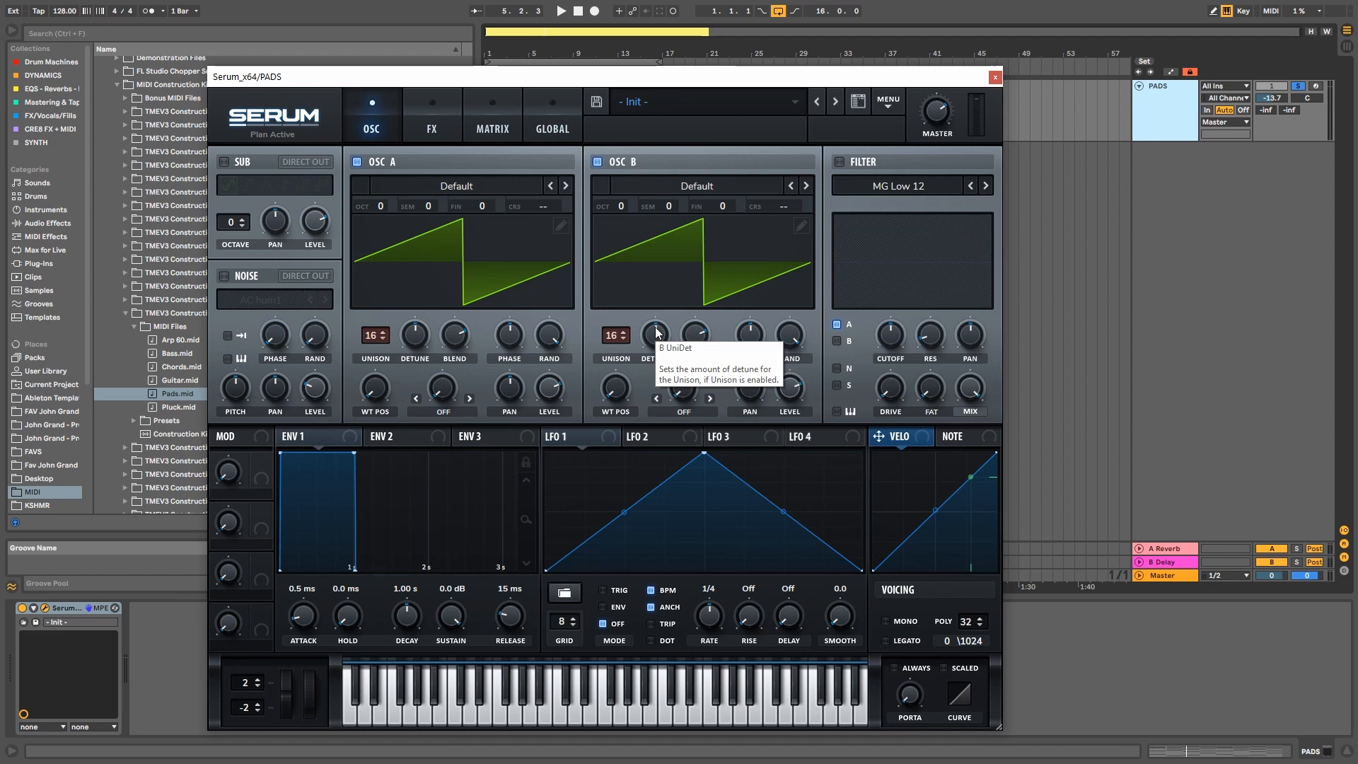
pyautogui.moveTo(515, 617); pyautogui.dragTo(524, 576)
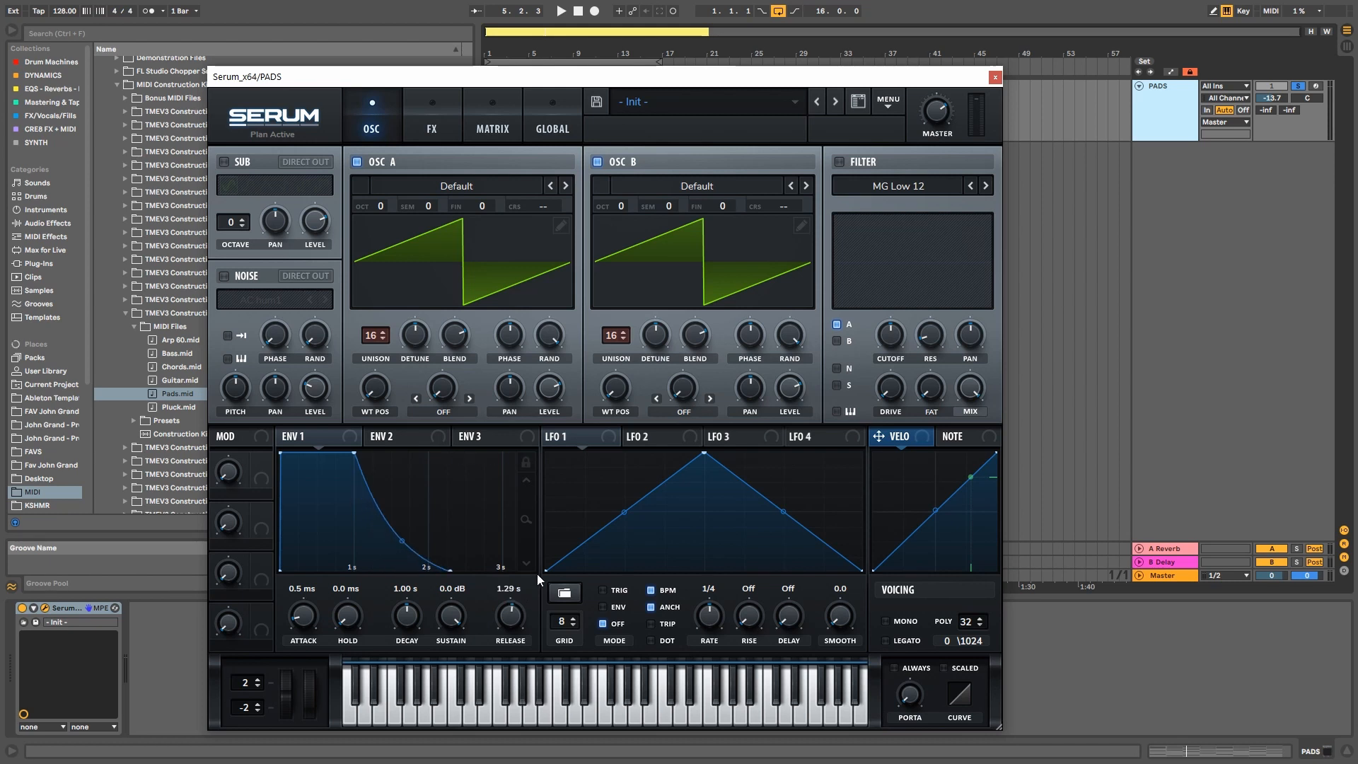
pyautogui.click(995, 77)
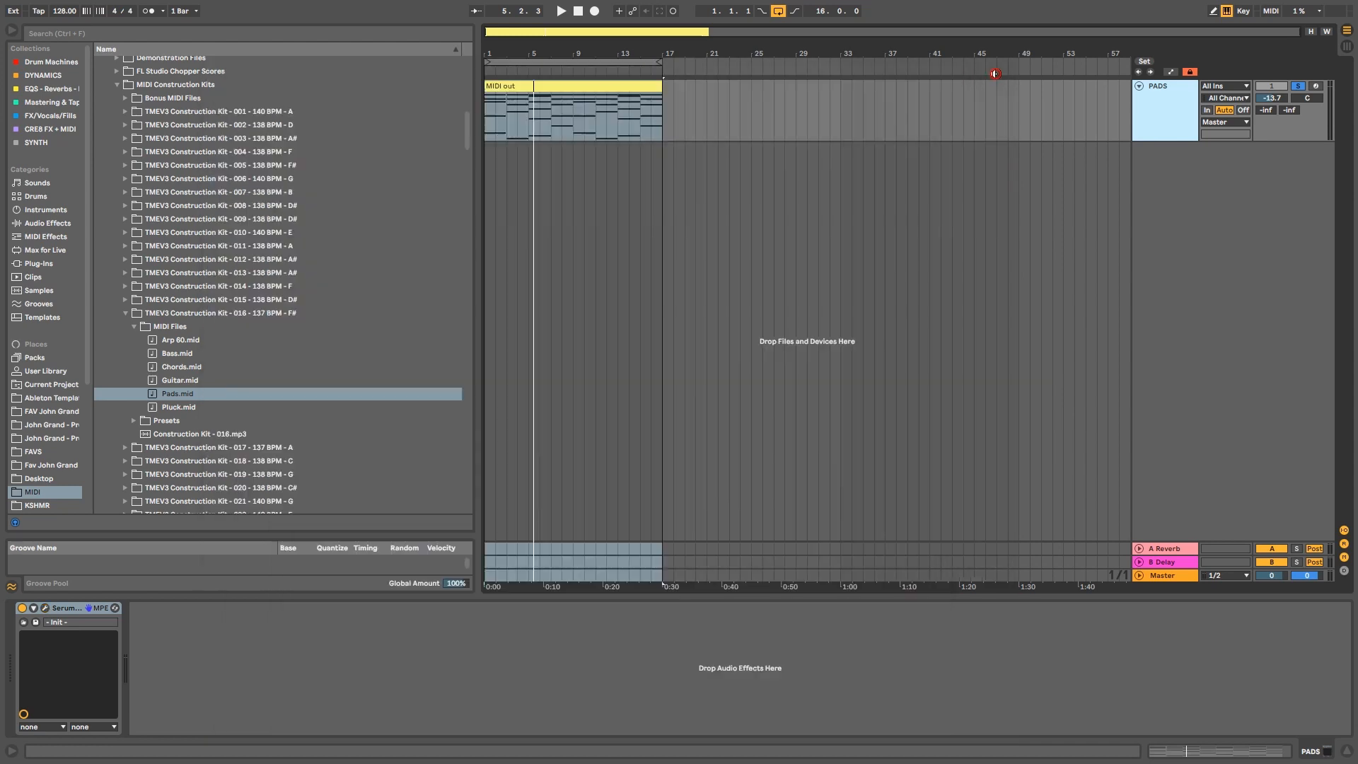
# Open the MIDI out clip on the PADS track and examine the notes stacked in its first chord.
pyautogui.doubleClick(531, 88)
pyautogui.moveTo(283, 553); pyautogui.dragTo(283, 547)
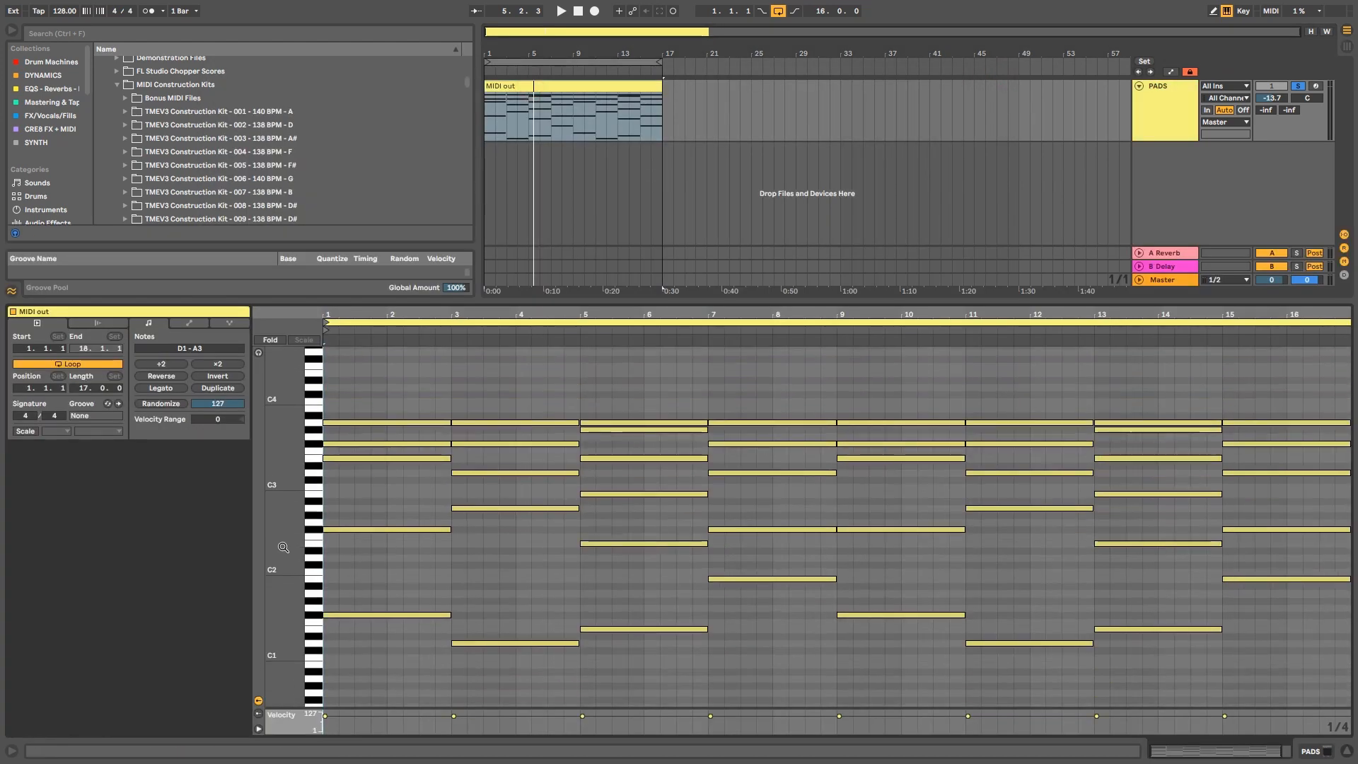
pyautogui.click(384, 423)
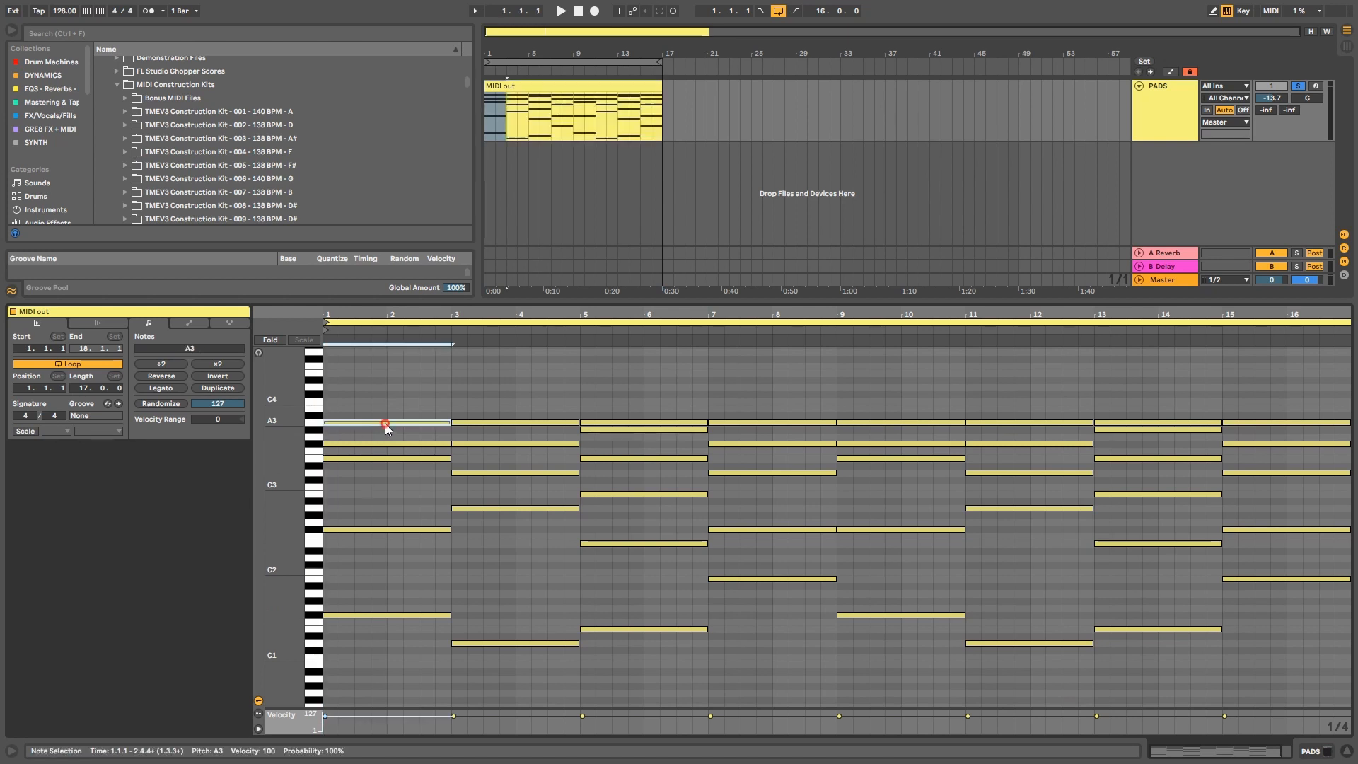
pyautogui.moveTo(384, 423); pyautogui.dragTo(399, 672)
# Reopen Serum, set Env 1's release to 2.08 s, and play the chords to check voice count and CPU load.
pyautogui.doubleClick(1151, 89)
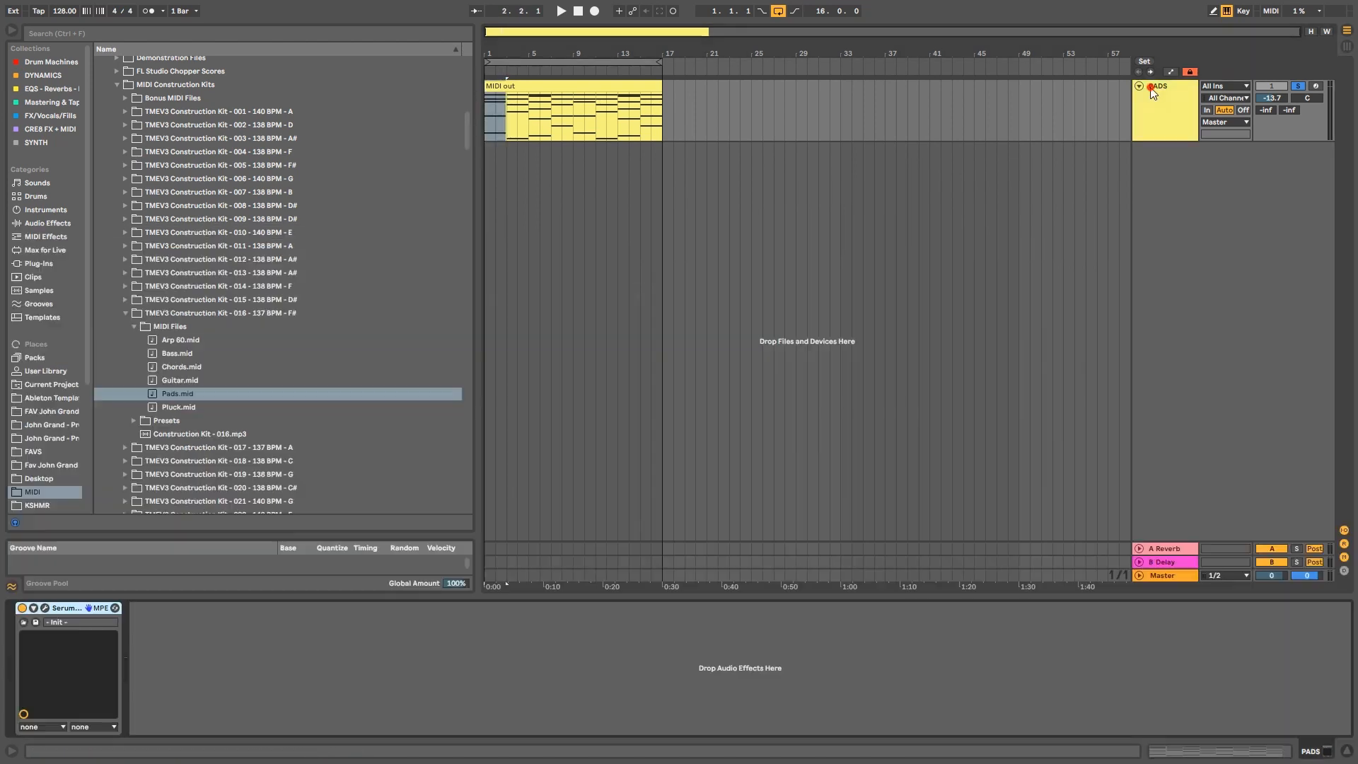
pyautogui.click(44, 607)
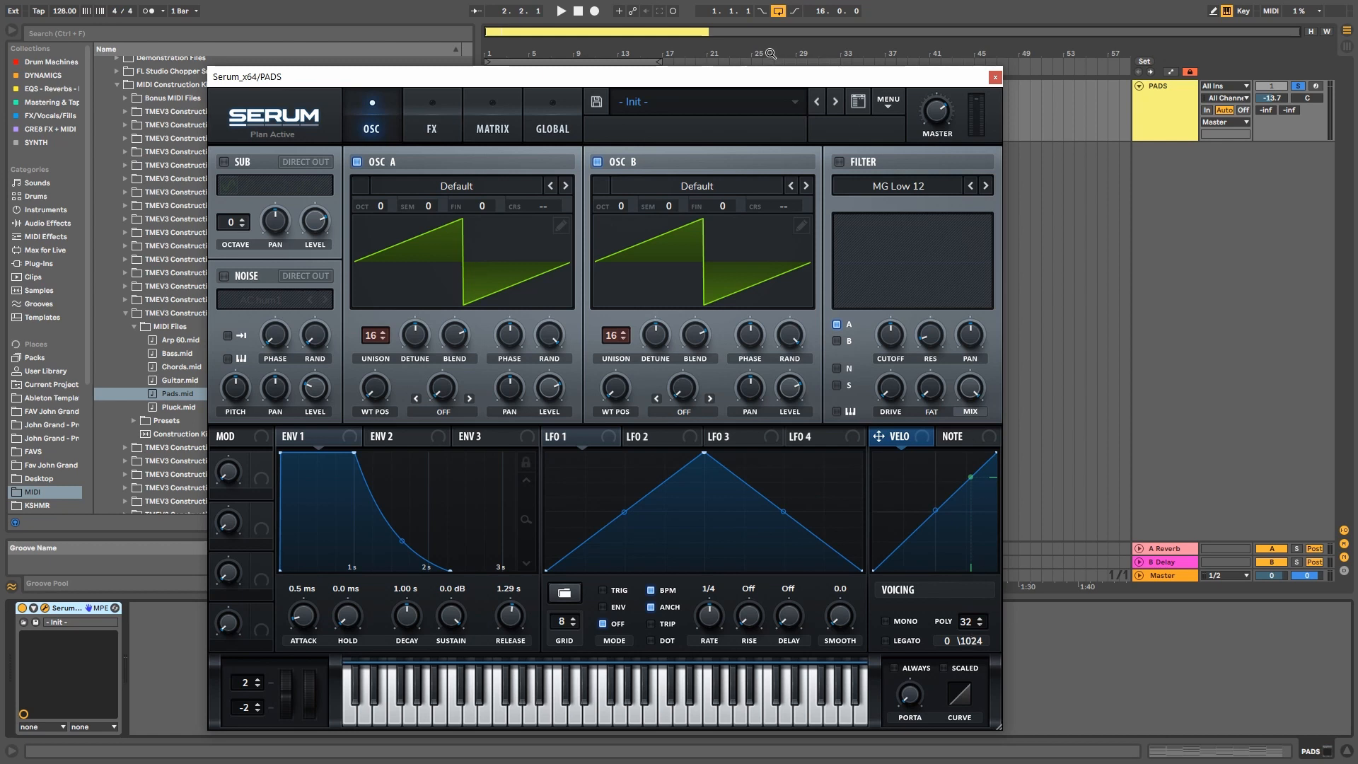
pyautogui.press('space')
pyautogui.scroll(8, 512, 595)
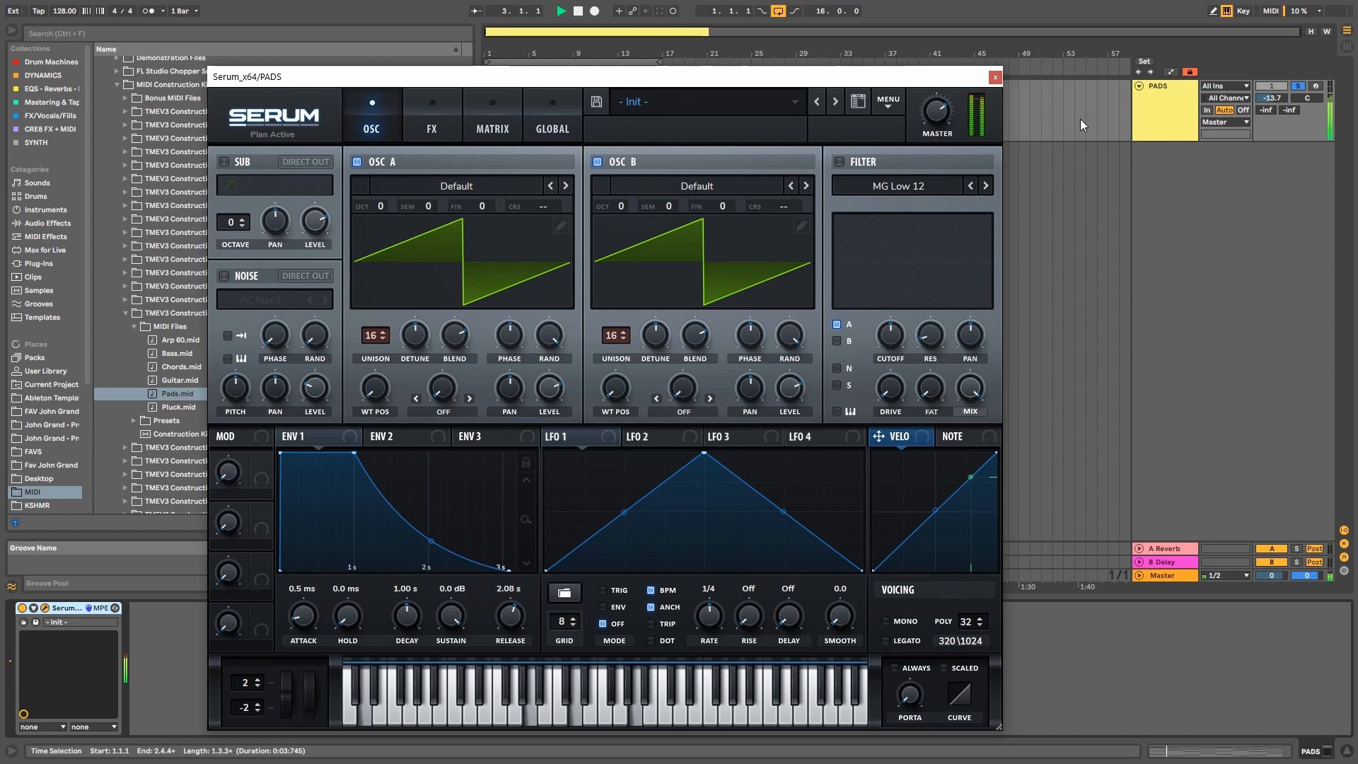
pyautogui.press('space')
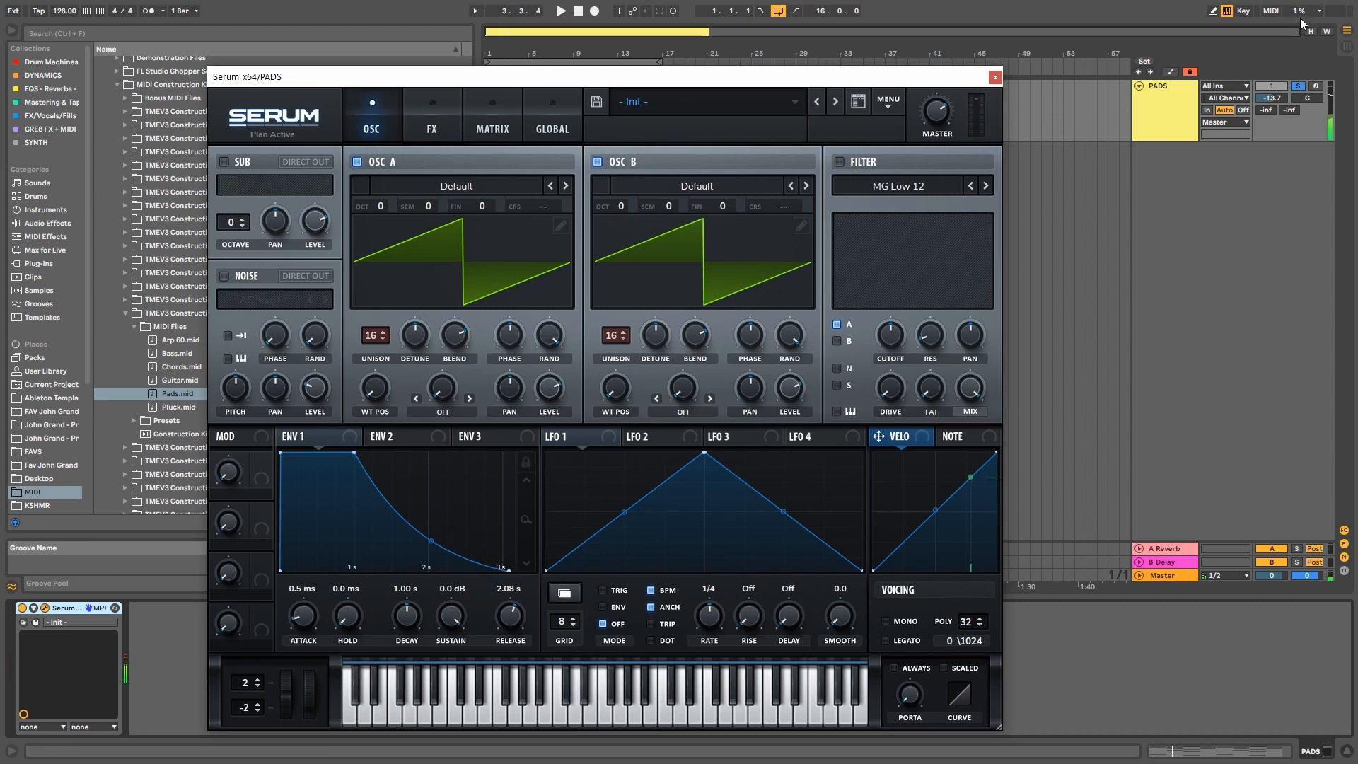
pyautogui.press('space')
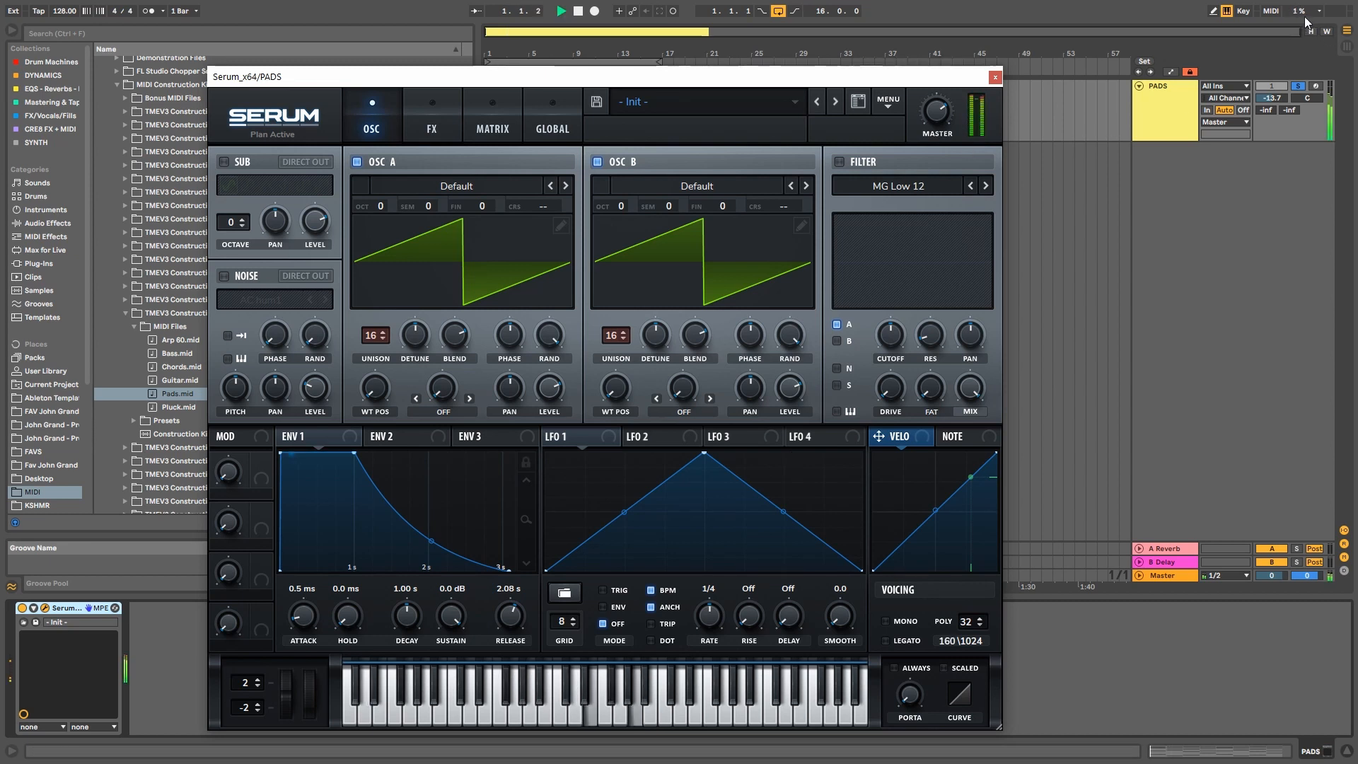
pyautogui.press('space')
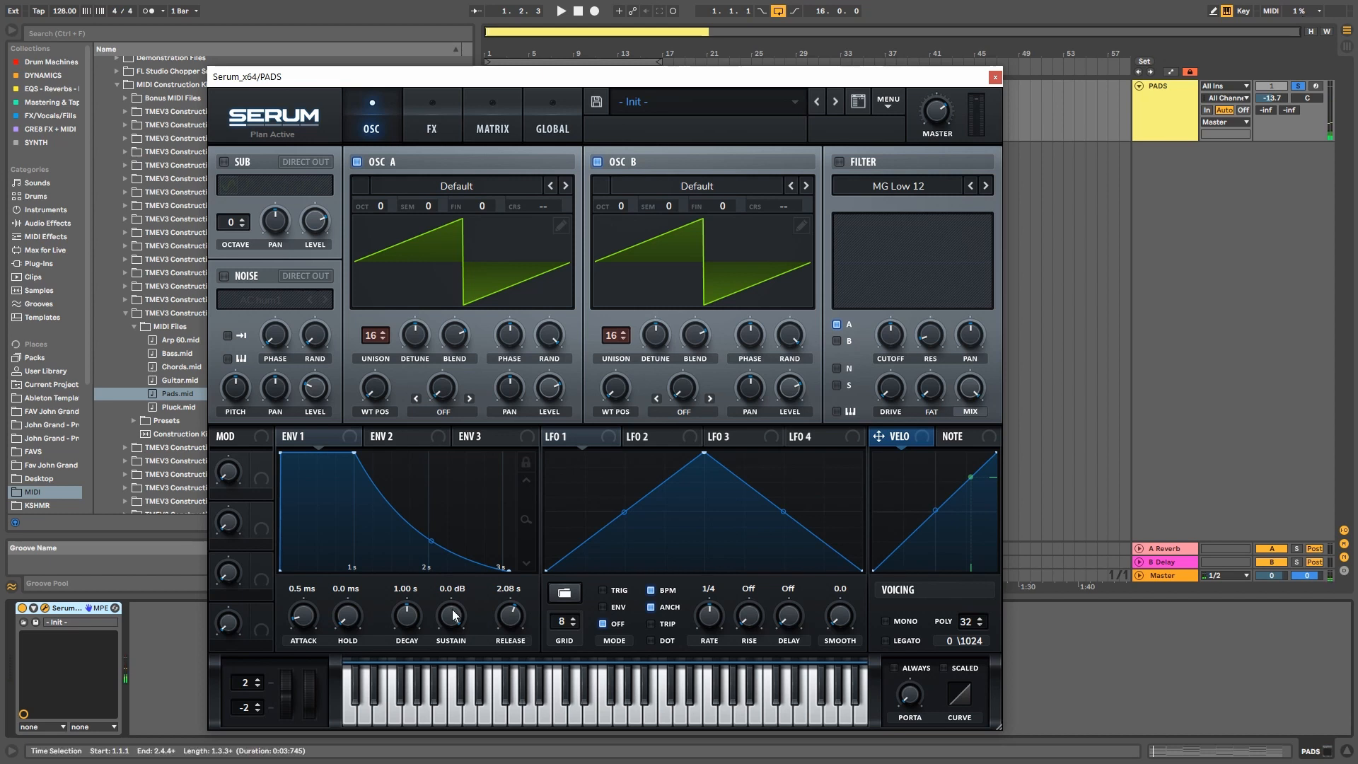
# Audition Env 1 with a 6.55 s release, bow its release curve outward, and shorten the release to 3.45 s.
pyautogui.moveTo(510, 614)
pyautogui.mouseDown()
pyautogui.moveTo(516, 577)
pyautogui.moveTo(510, 604)
pyautogui.mouseUp()
pyautogui.press('space')
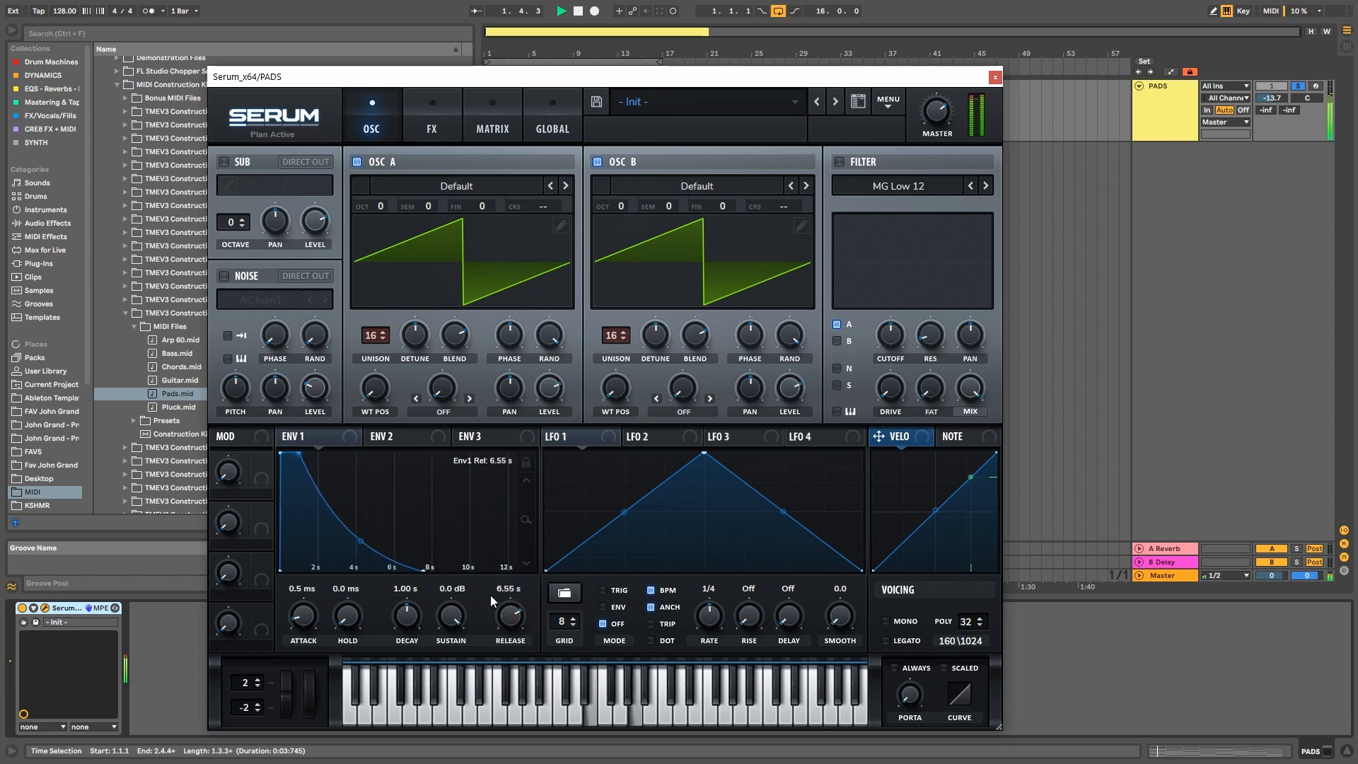
pyautogui.moveTo(360, 543); pyautogui.dragTo(369, 527)
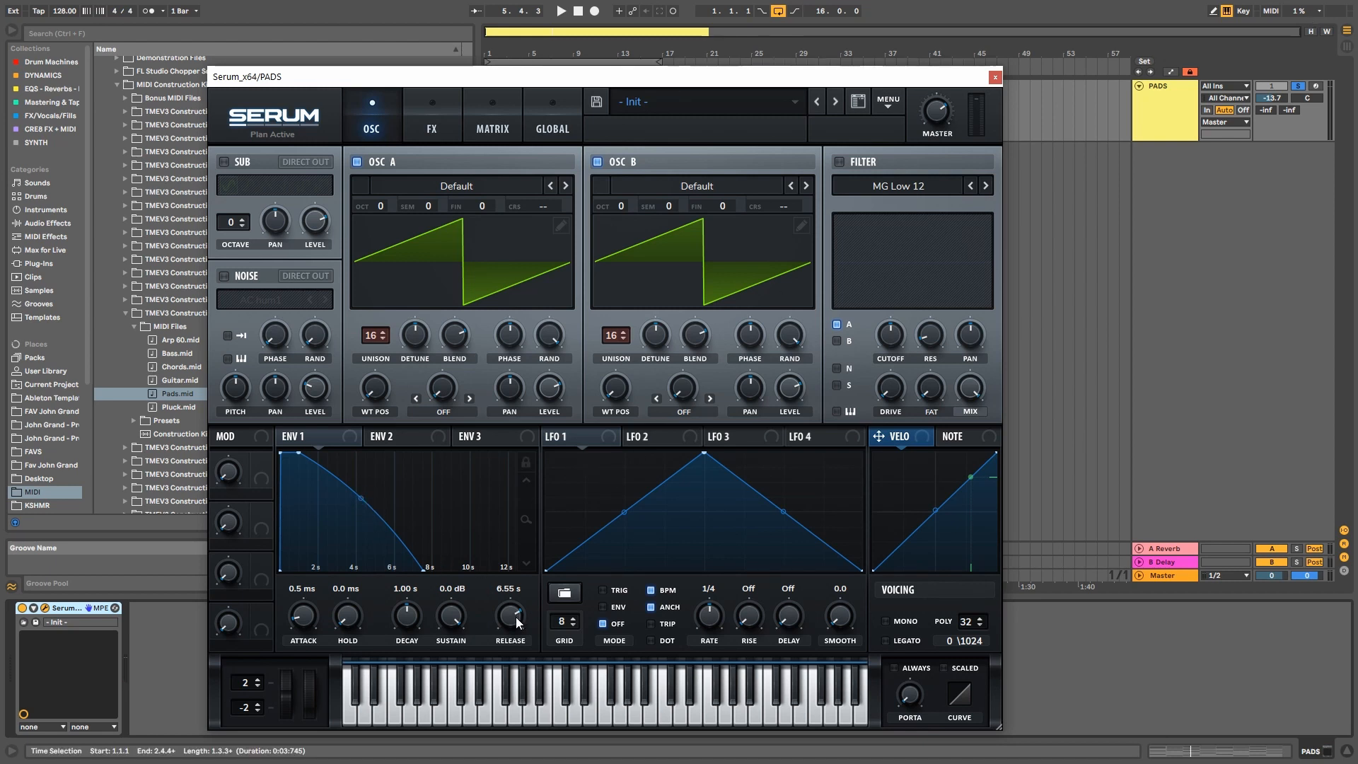
pyautogui.moveTo(516, 619); pyautogui.dragTo(511, 647)
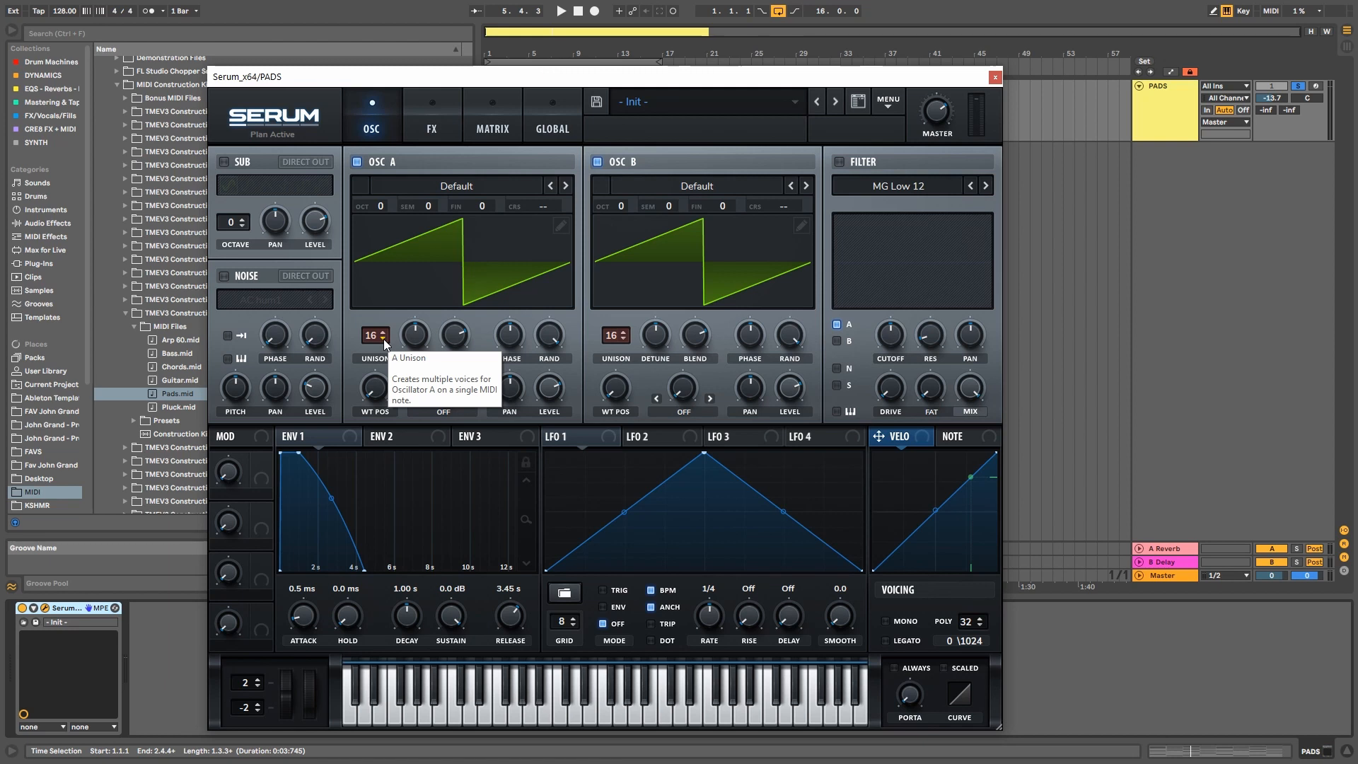
# Reduce oscillator A's unison to 5 voices and the polyphony to 12, and close the synth window.
pyautogui.moveTo(385, 347); pyautogui.dragTo(379, 363)
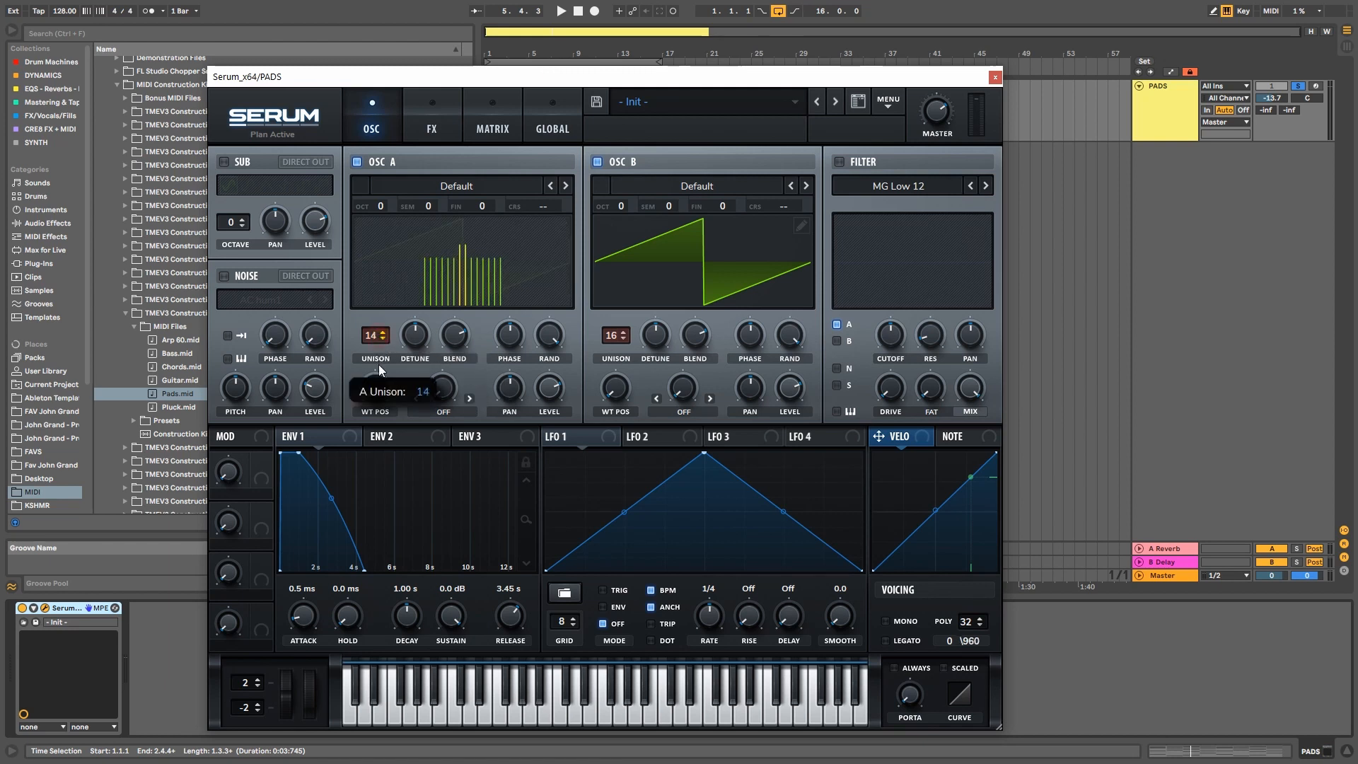
pyautogui.moveTo(378, 461); pyautogui.dragTo(380, 503)
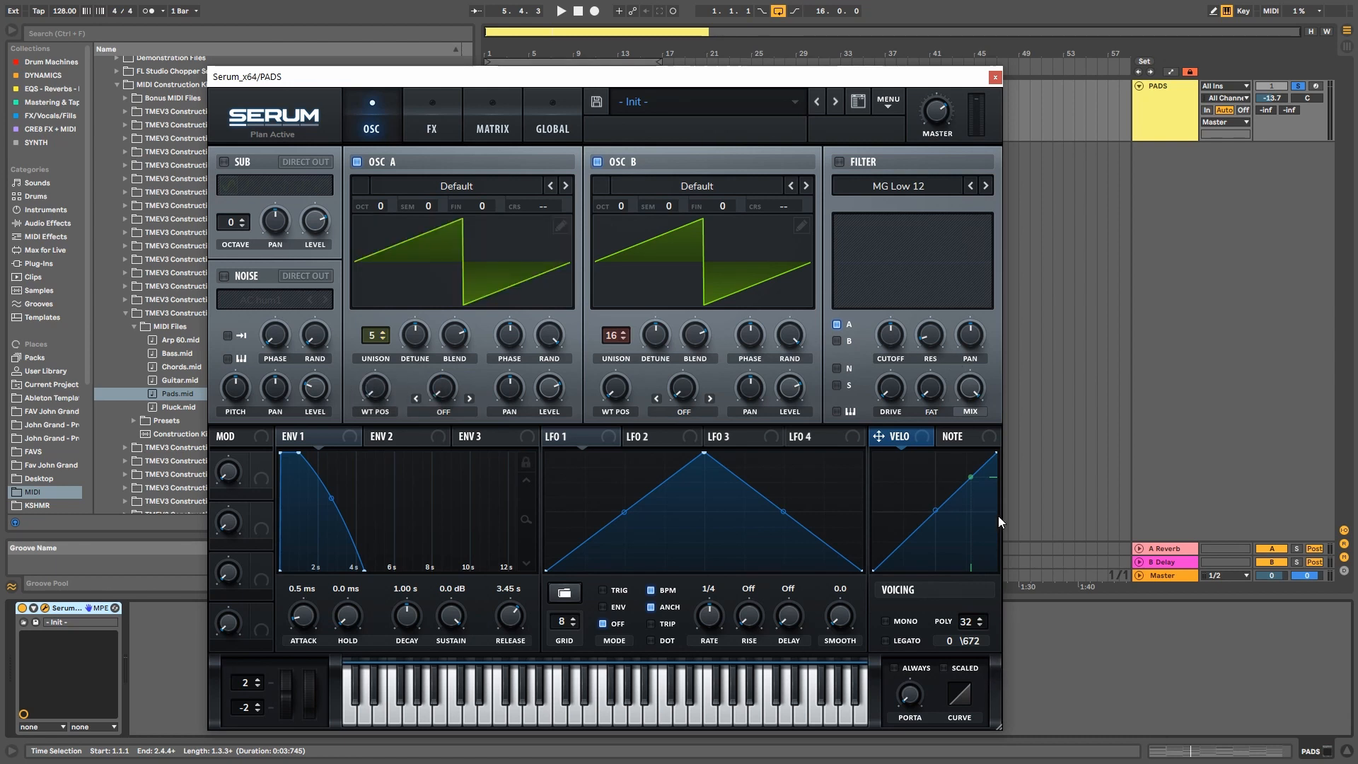
pyautogui.moveTo(973, 627); pyautogui.dragTo(974, 715)
pyautogui.click(1000, 80)
# Examine the stacked notes of the second and third chords in the MIDI out clip.
pyautogui.doubleClick(510, 99)
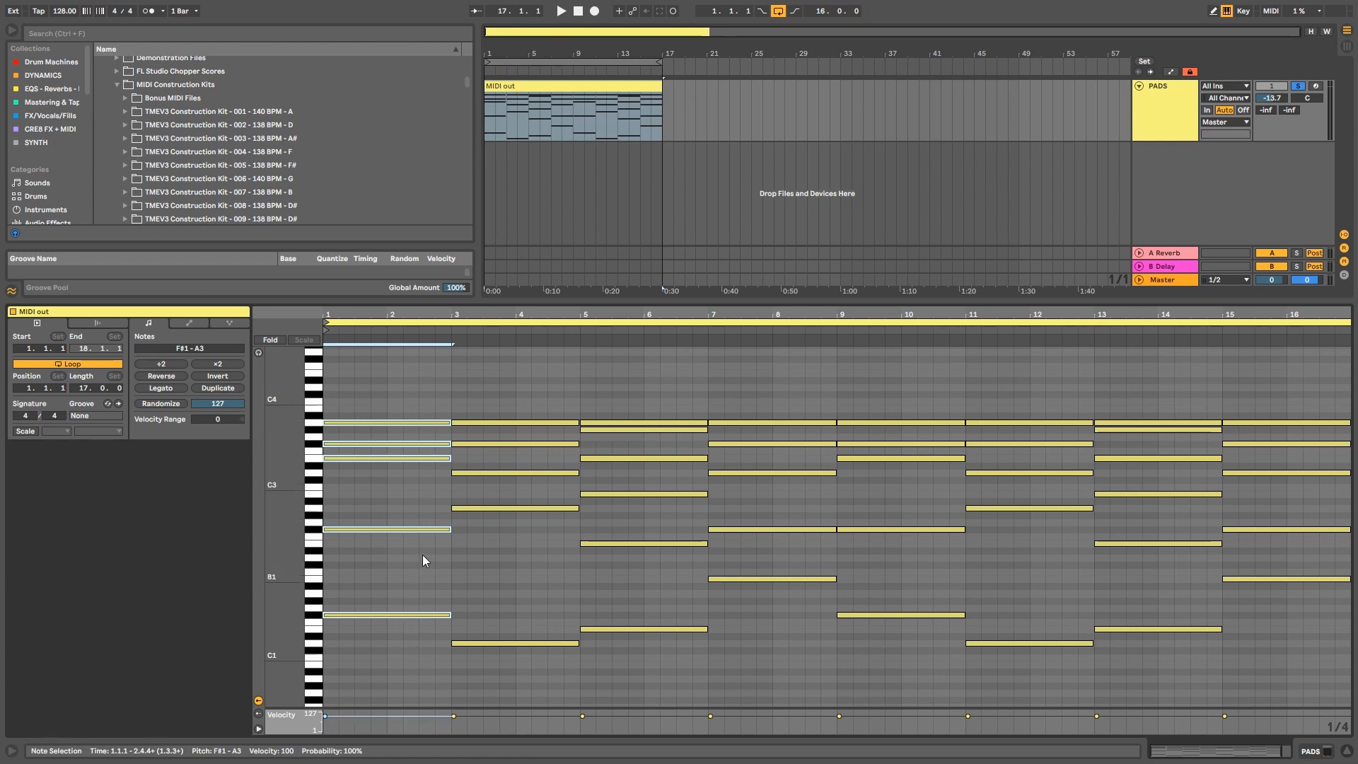
pyautogui.click(525, 422)
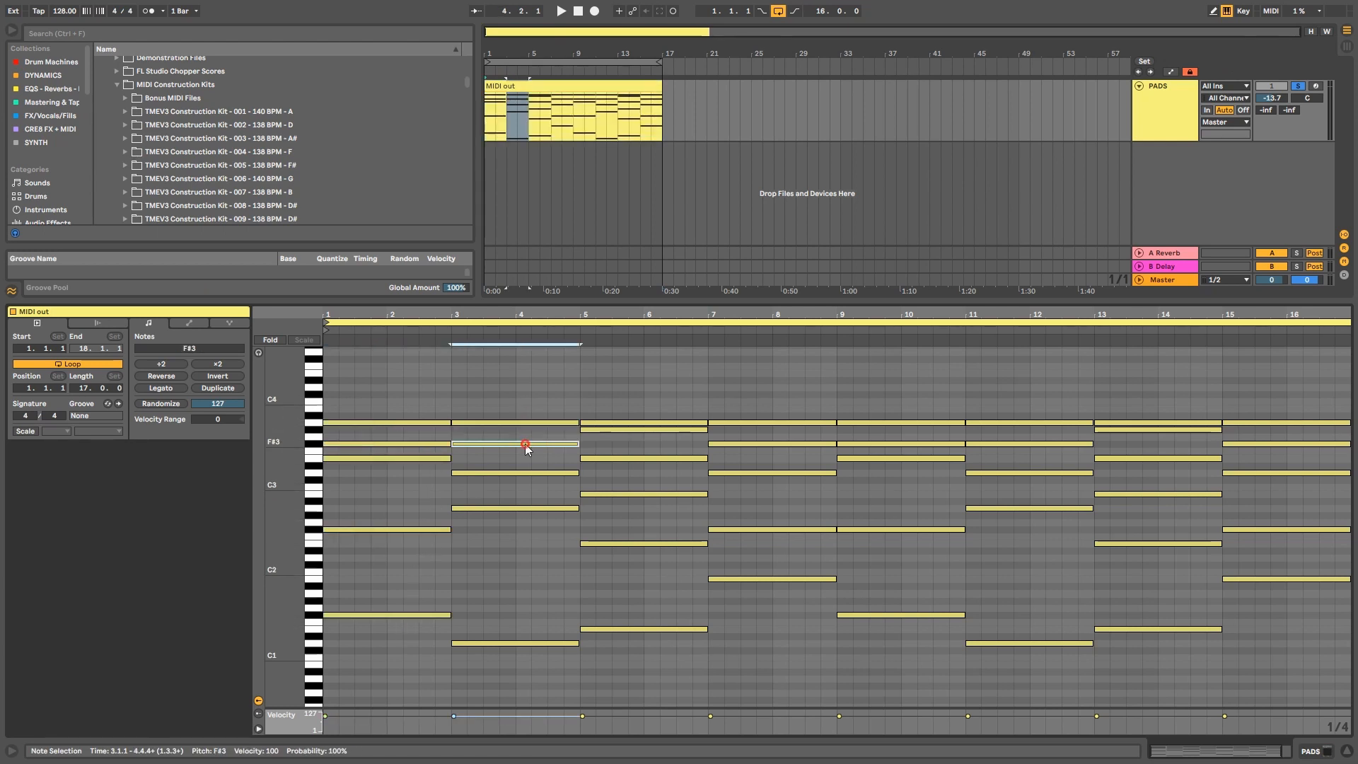
pyautogui.click(528, 647)
pyautogui.click(535, 643)
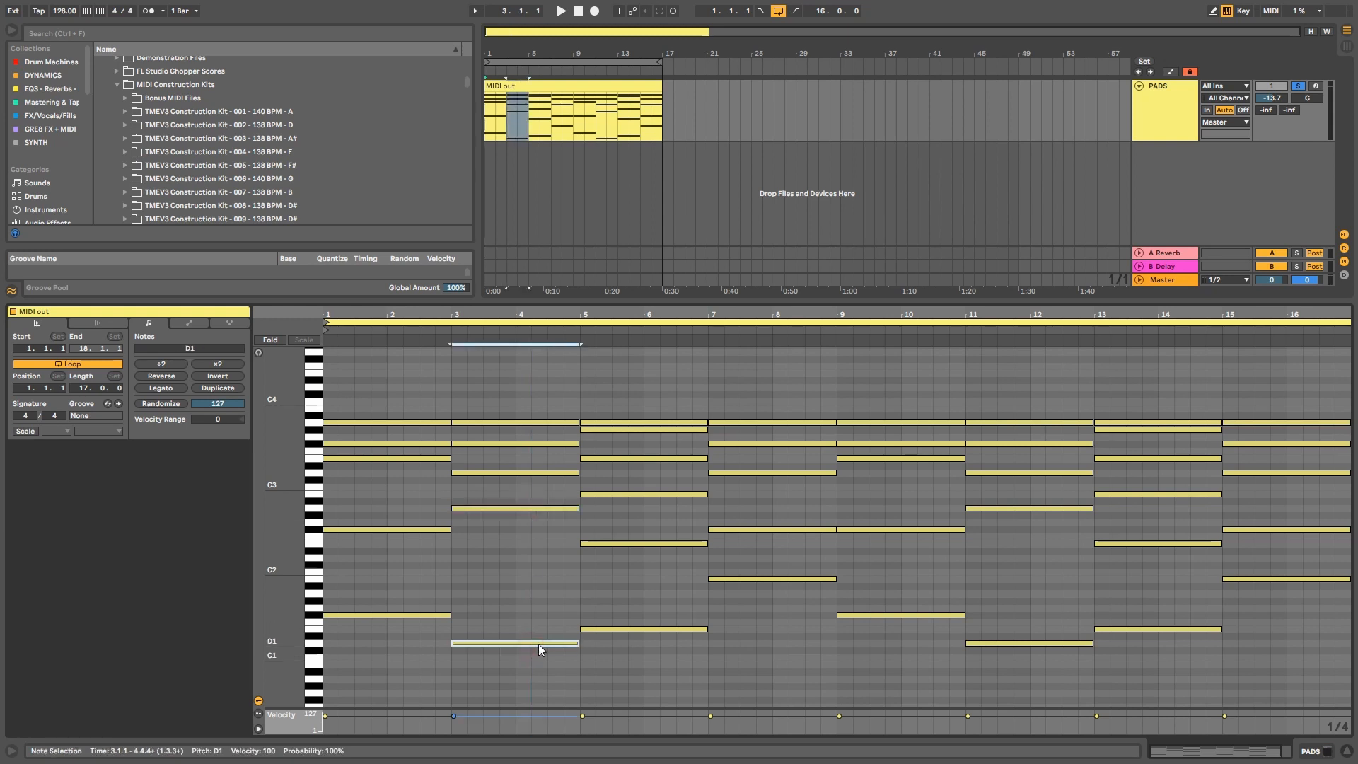
pyautogui.click(630, 423)
pyautogui.click(631, 429)
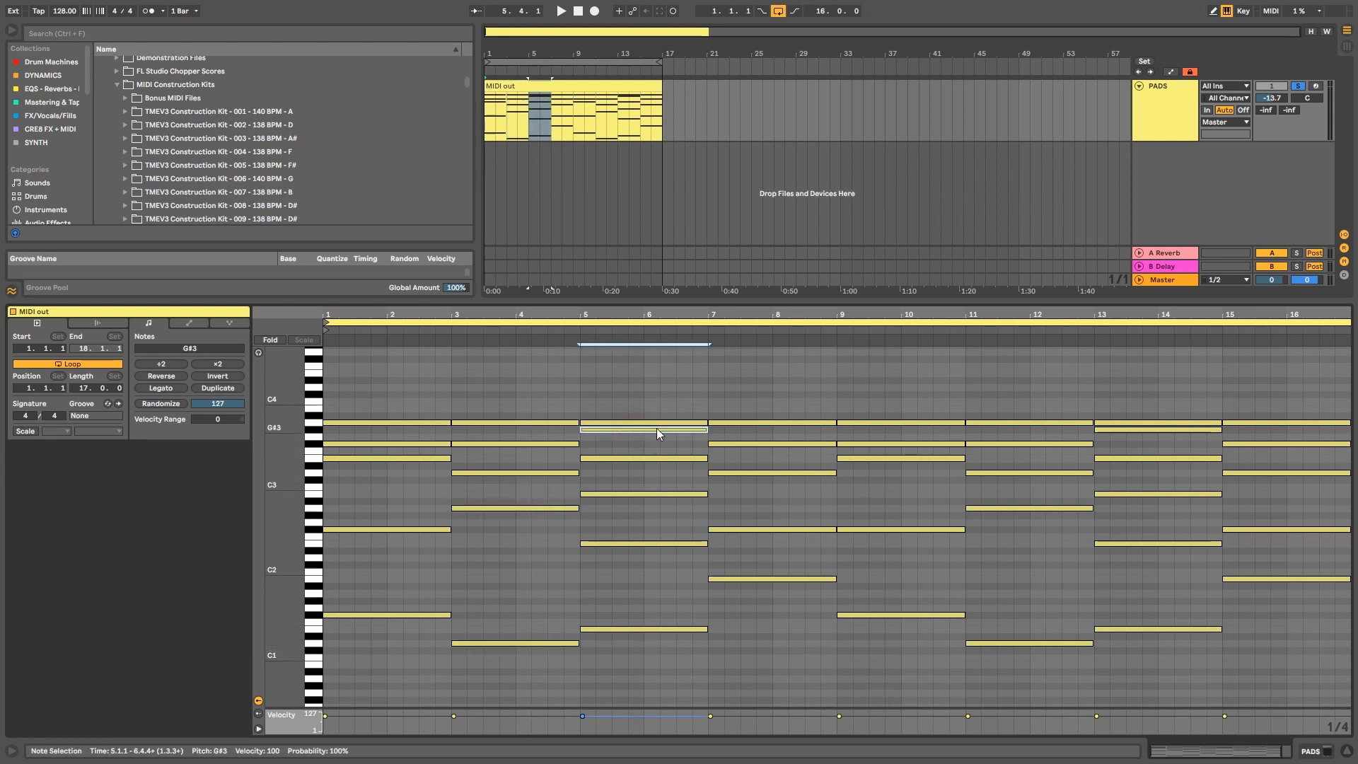
pyautogui.click(632, 440)
# Reopen Serum on the PADS track, set Env 1's release to 2.70 s, and disable oscillator B.
pyautogui.doubleClick(1153, 130)
pyautogui.click(45, 608)
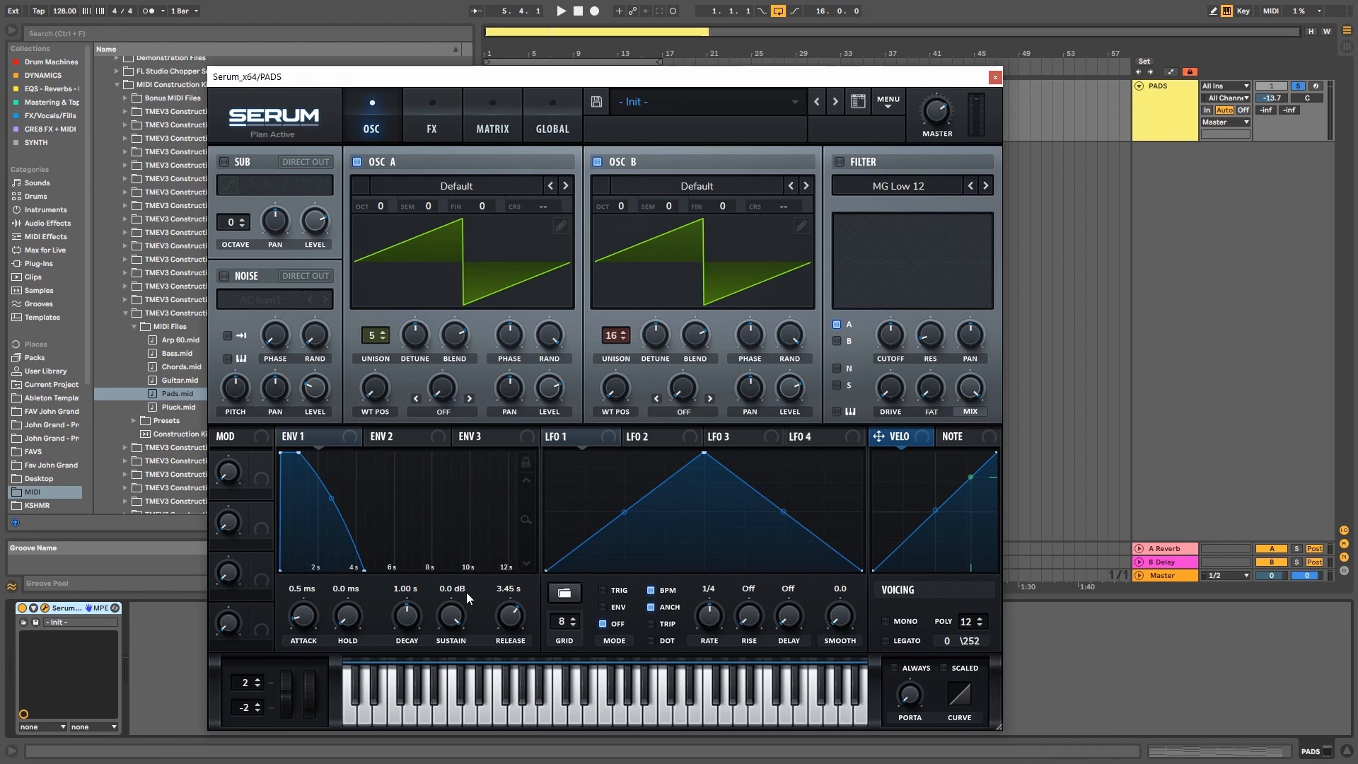
pyautogui.moveTo(515, 622); pyautogui.dragTo(511, 618)
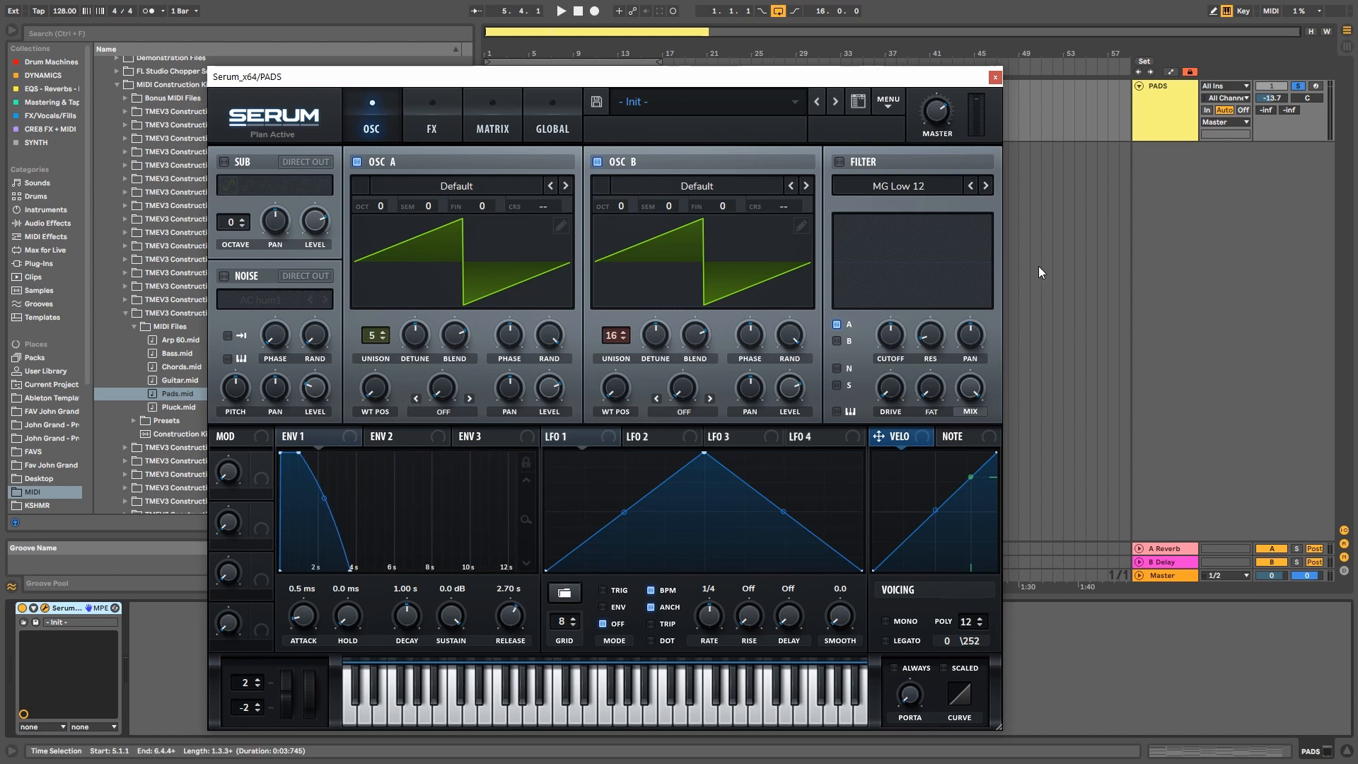
pyautogui.click(596, 162)
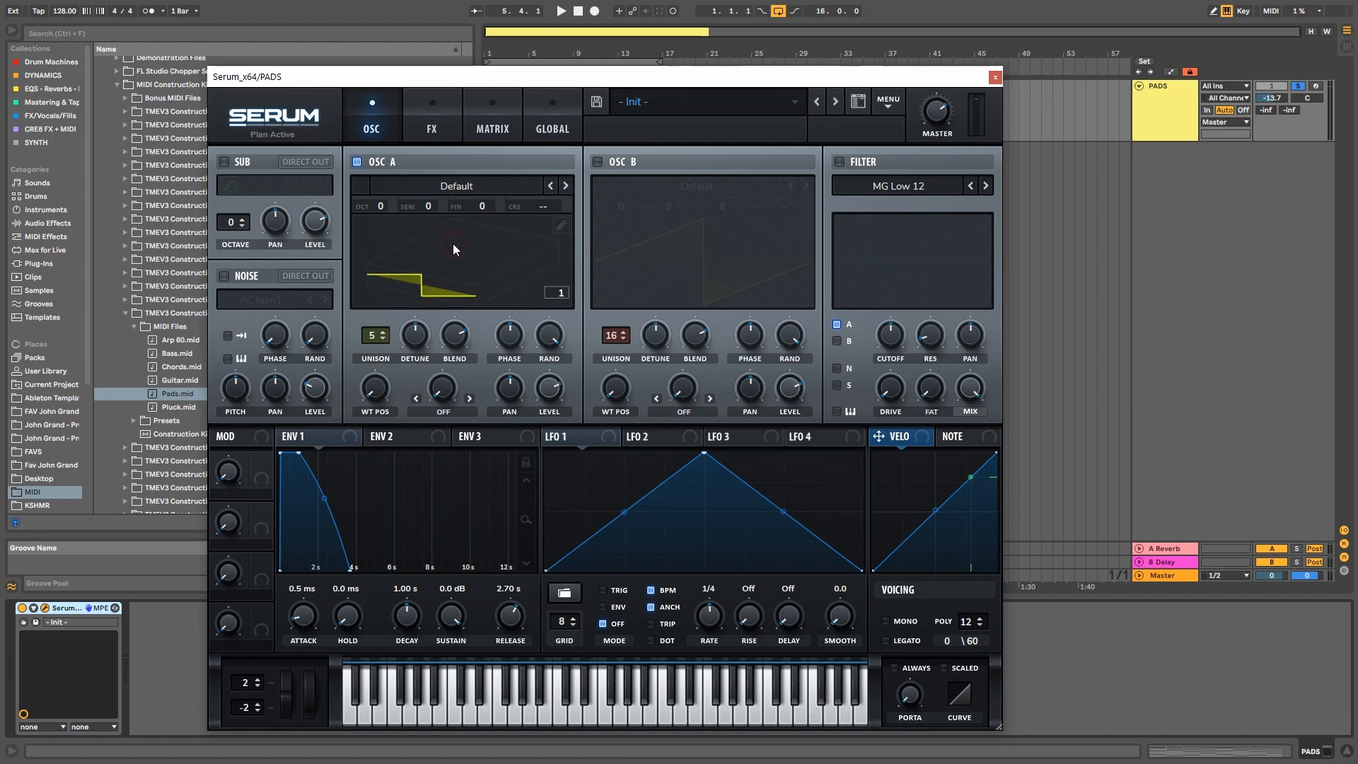
# Load the Analog wavetable Basic Shapes into oscillator A and set its wavetable position to 2.
pyautogui.click(454, 189)
pyautogui.moveTo(460, 220)
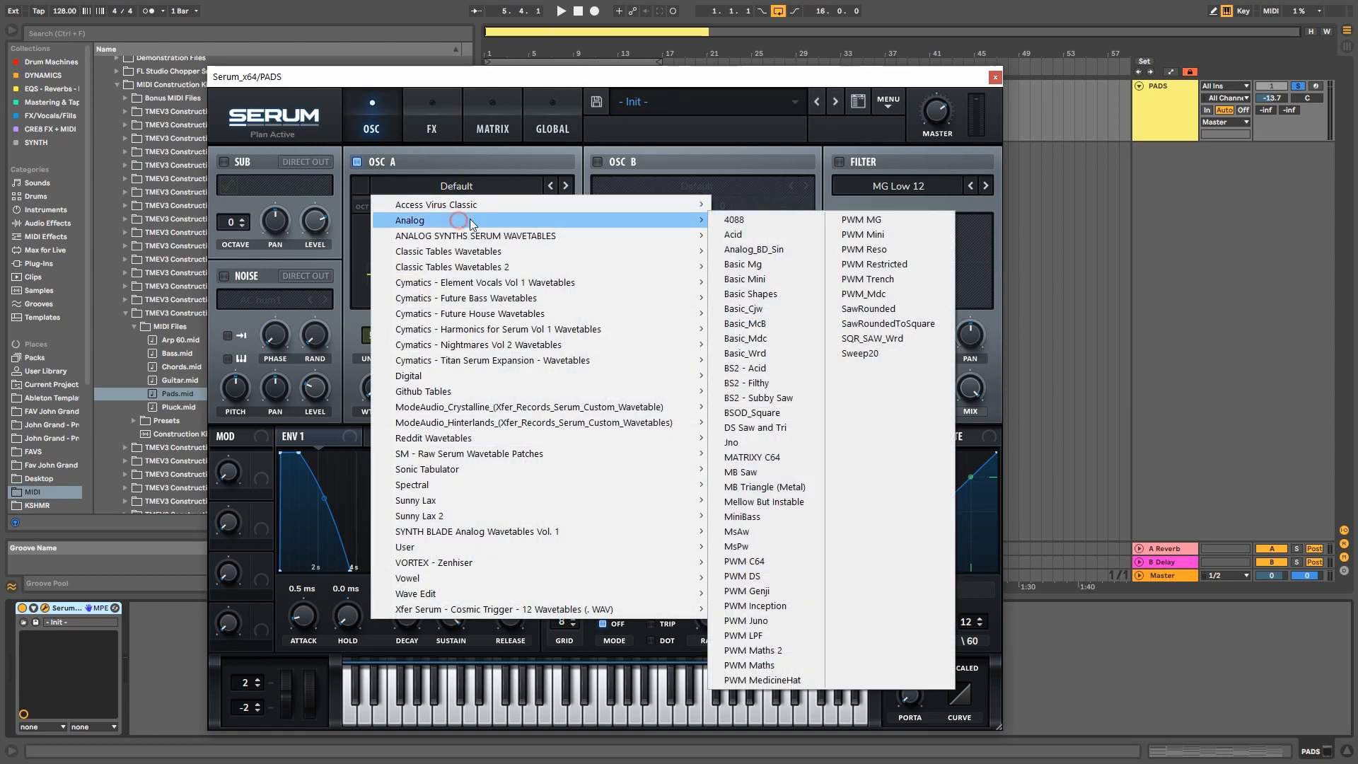
pyautogui.click(782, 293)
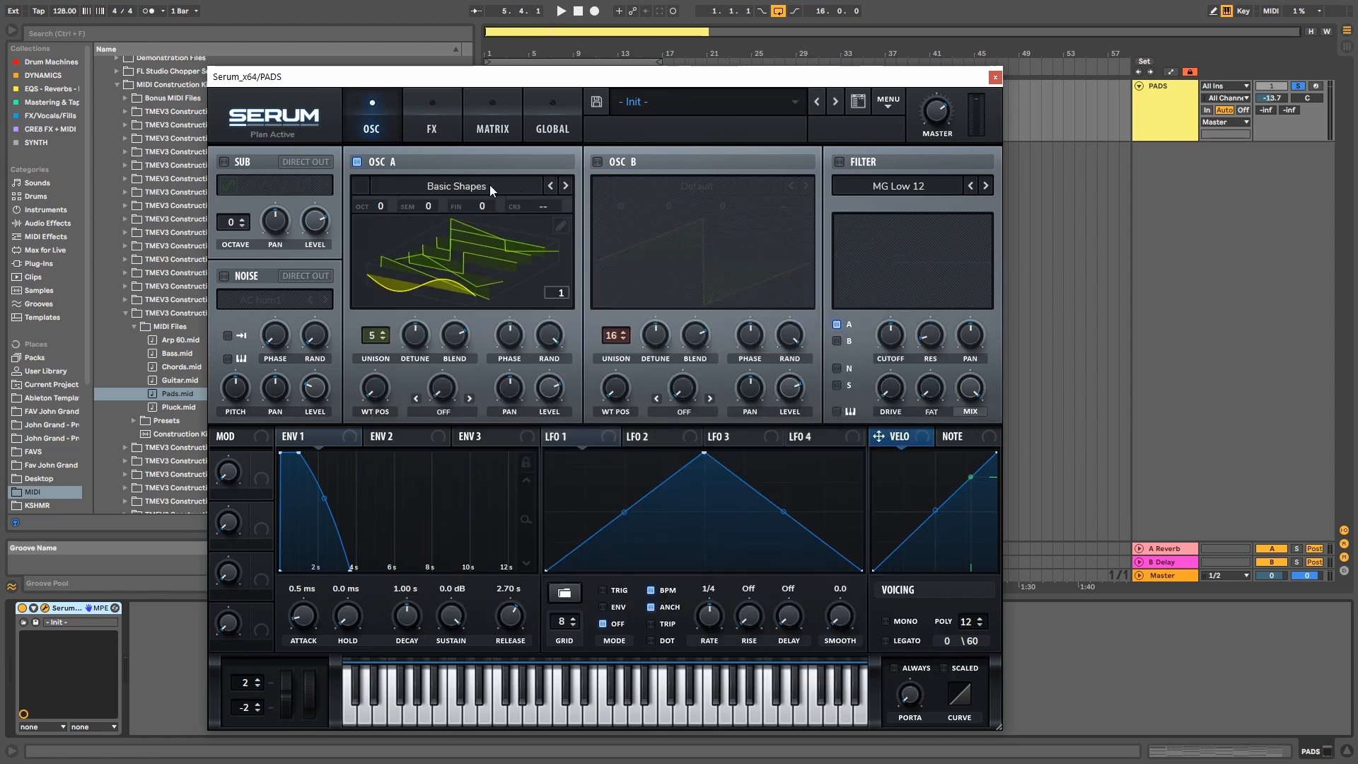
pyautogui.click(444, 280)
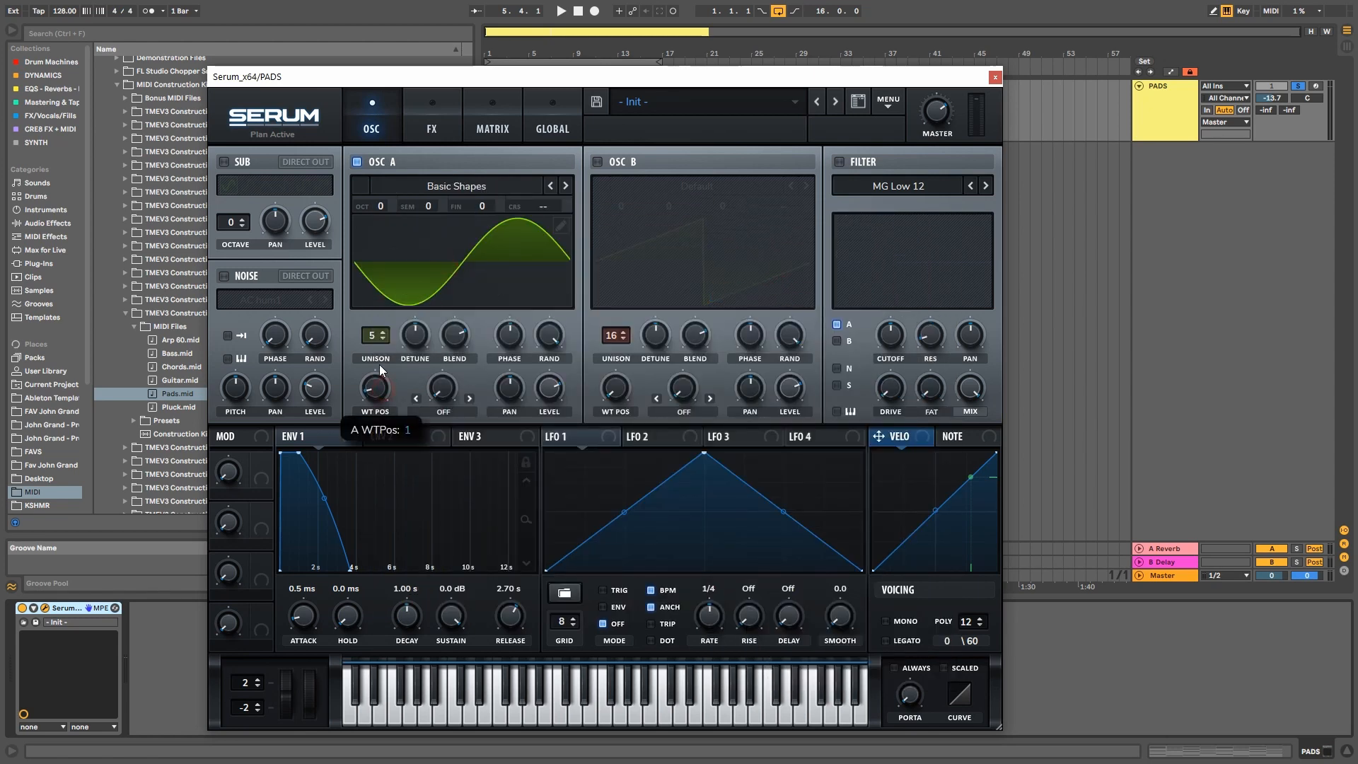
pyautogui.moveTo(379, 363); pyautogui.dragTo(377, 342)
pyautogui.click(433, 279)
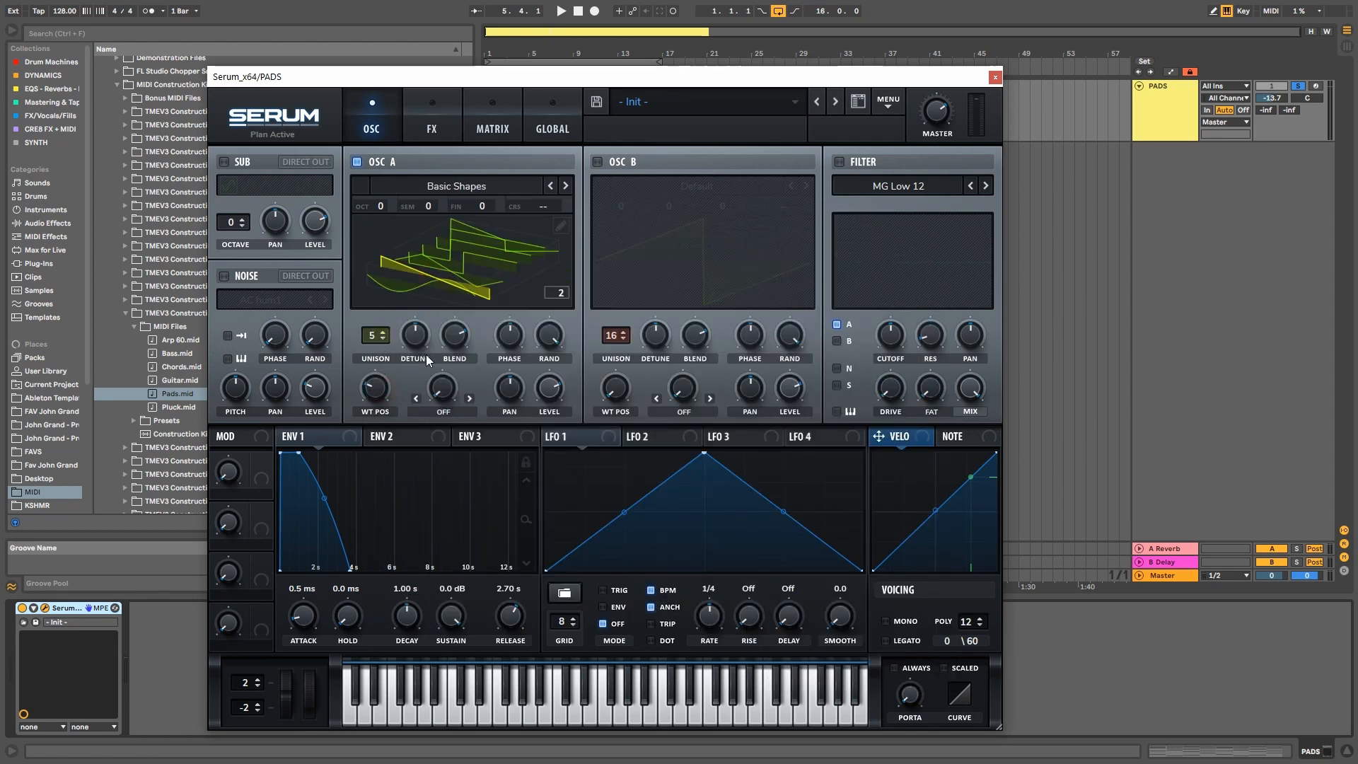
pyautogui.moveTo(378, 392)
pyautogui.mouseDown()
pyautogui.moveTo(393, 337)
pyautogui.moveTo(389, 383)
pyautogui.mouseUp()
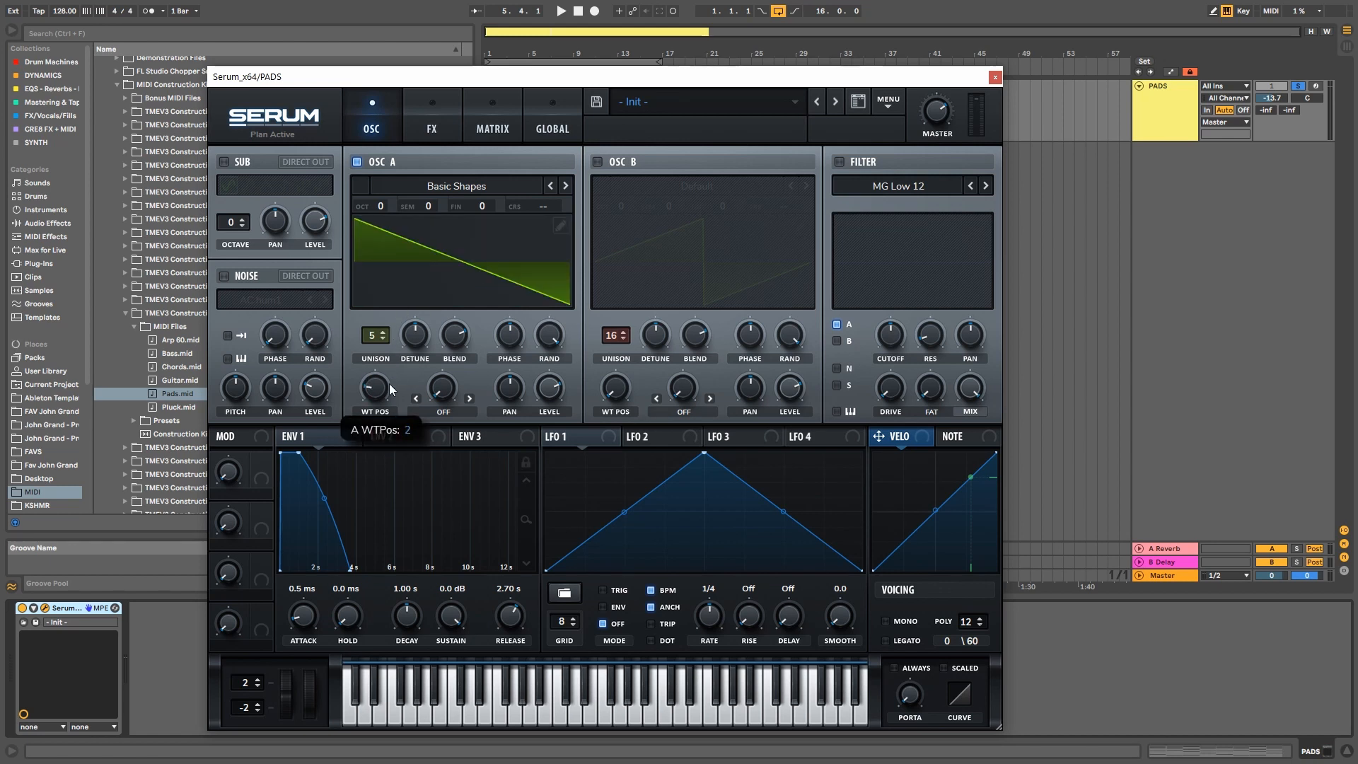
# Enable the filter, audition the MG Low 12 and MG Low 24 types, and keep MG Low 24.
pyautogui.click(842, 162)
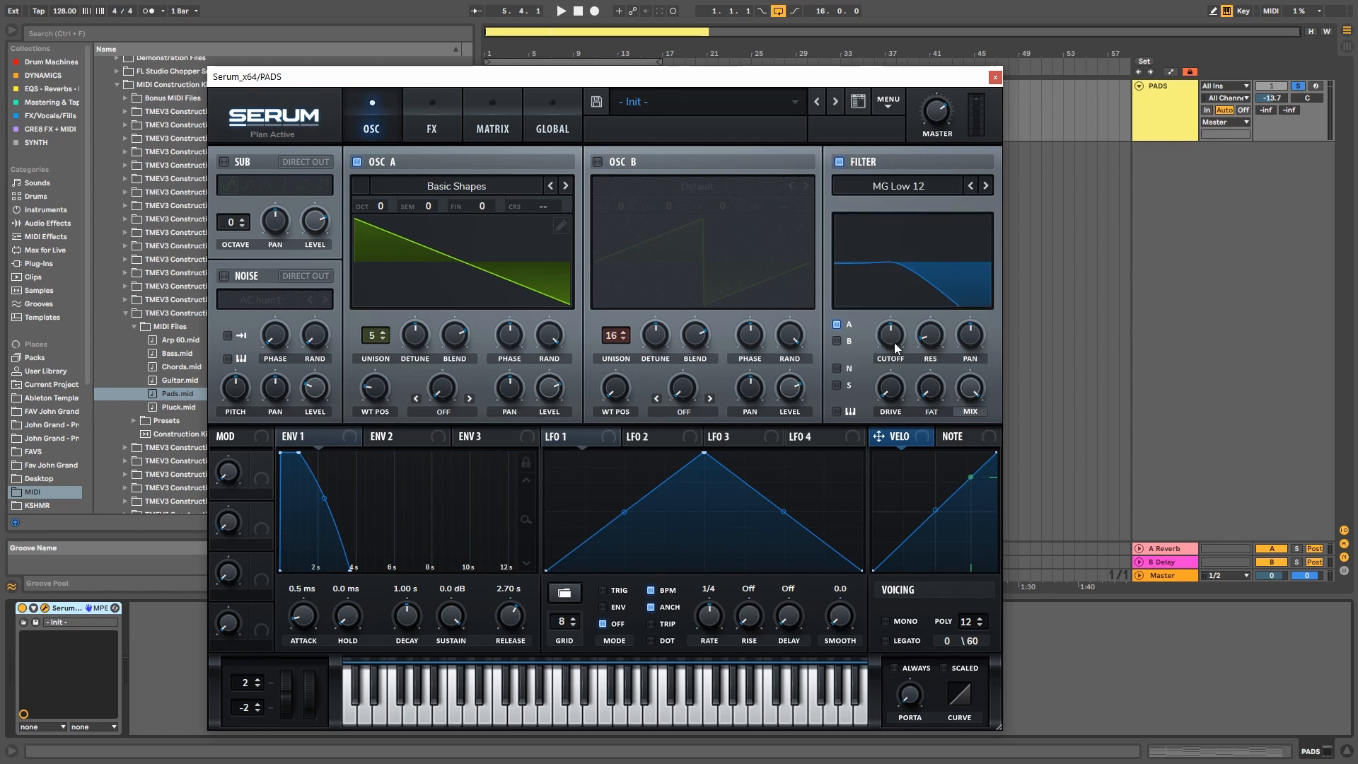
pyautogui.click(986, 186)
pyautogui.click(986, 186)
pyautogui.click(905, 188)
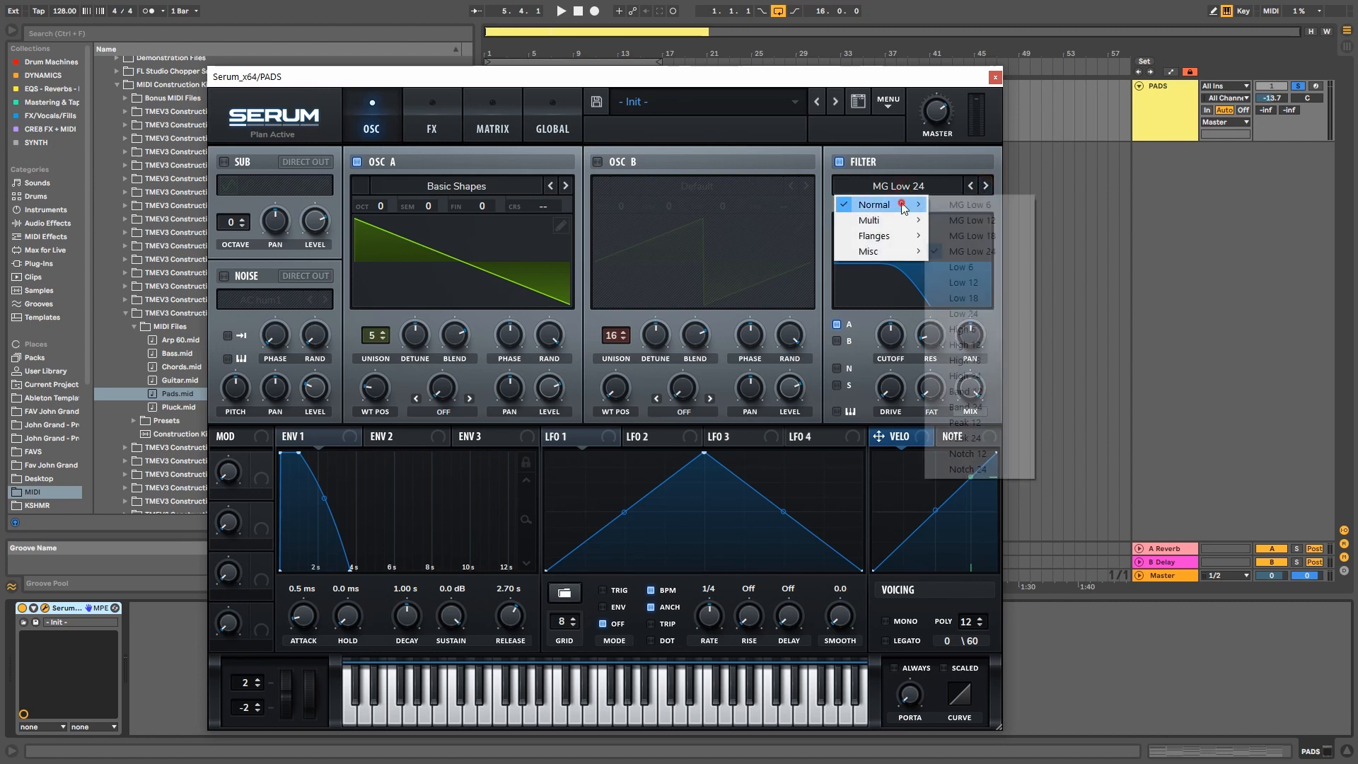
pyautogui.click(940, 151)
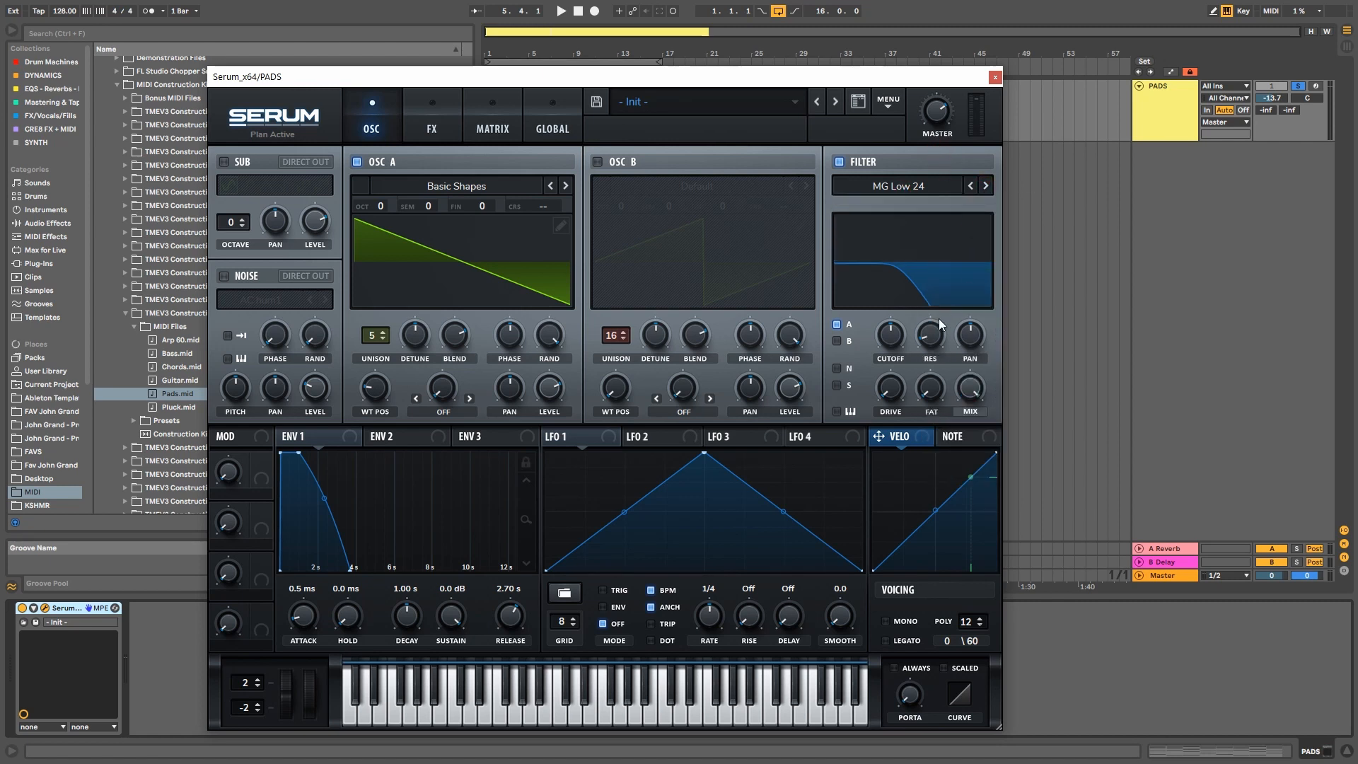
pyautogui.click(970, 185)
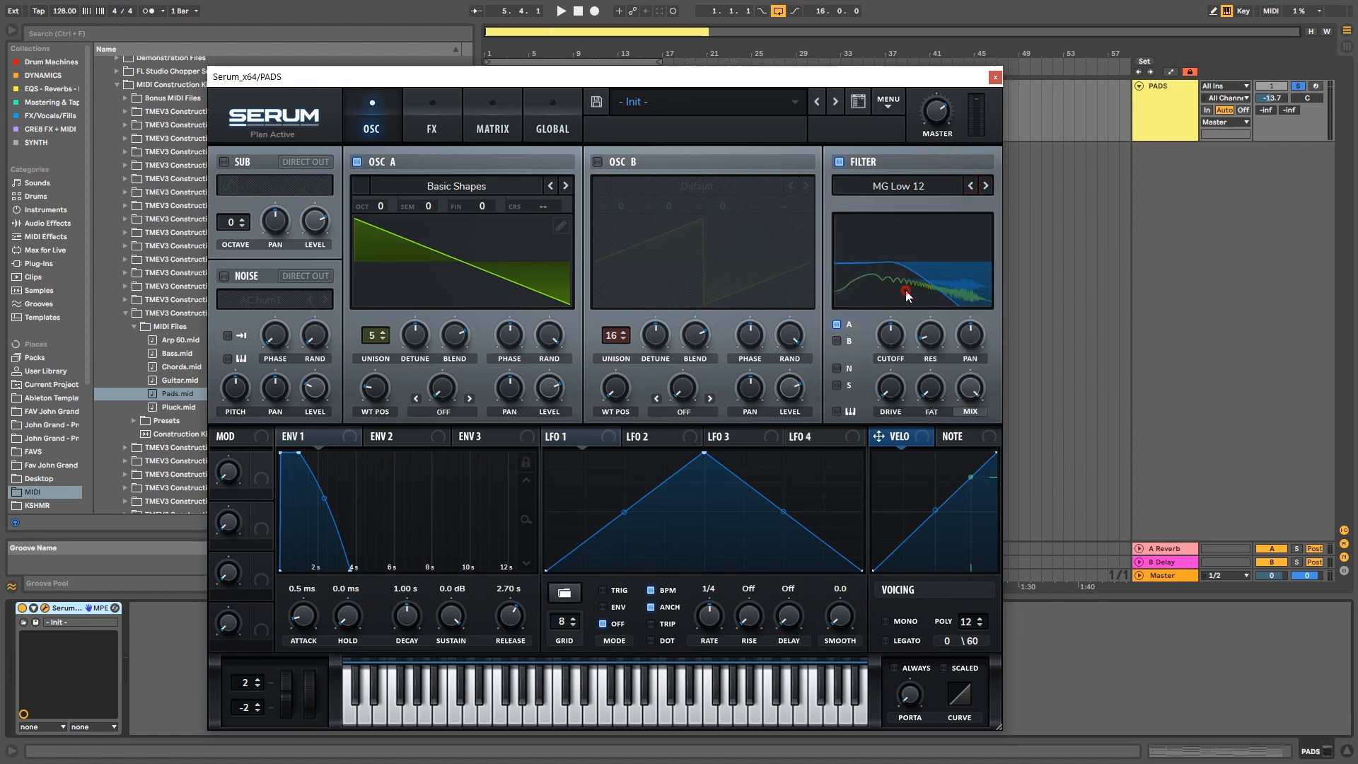
pyautogui.click(986, 186)
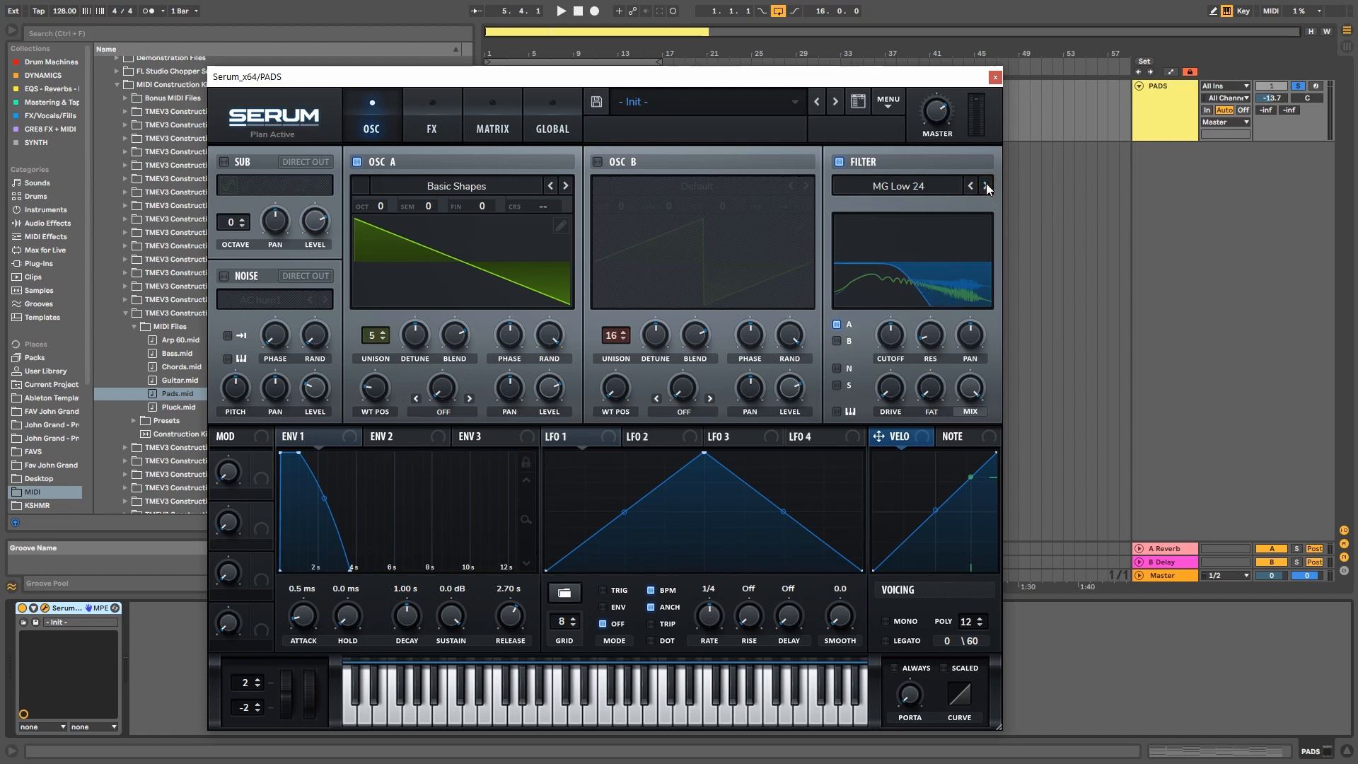
pyautogui.click(920, 269)
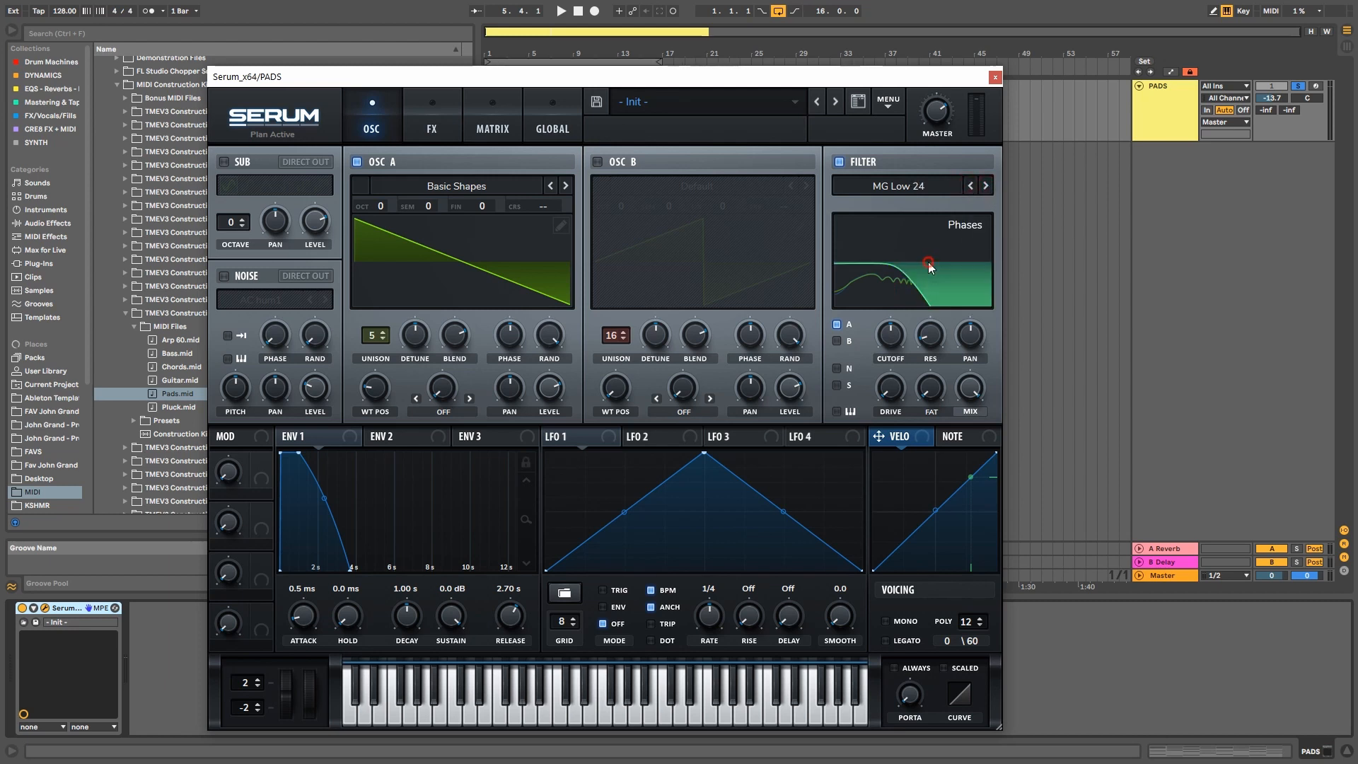
pyautogui.click(917, 267)
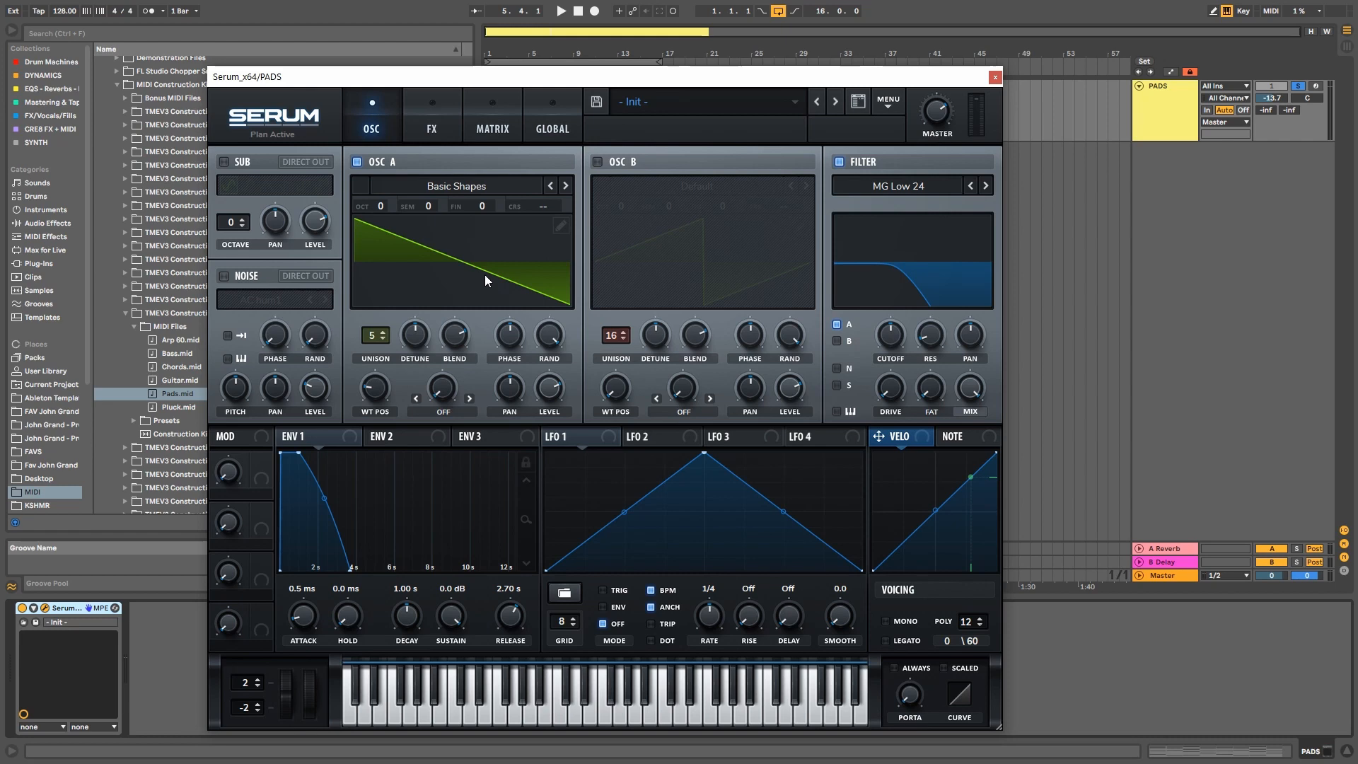
# Shorten Env 1's release to 1.93 s and play the pad chords to check the active voice count.
pyautogui.moveTo(510, 615); pyautogui.dragTo(511, 640)
pyautogui.moveTo(845, 76); pyautogui.dragTo(906, 78)
pyautogui.press('space')
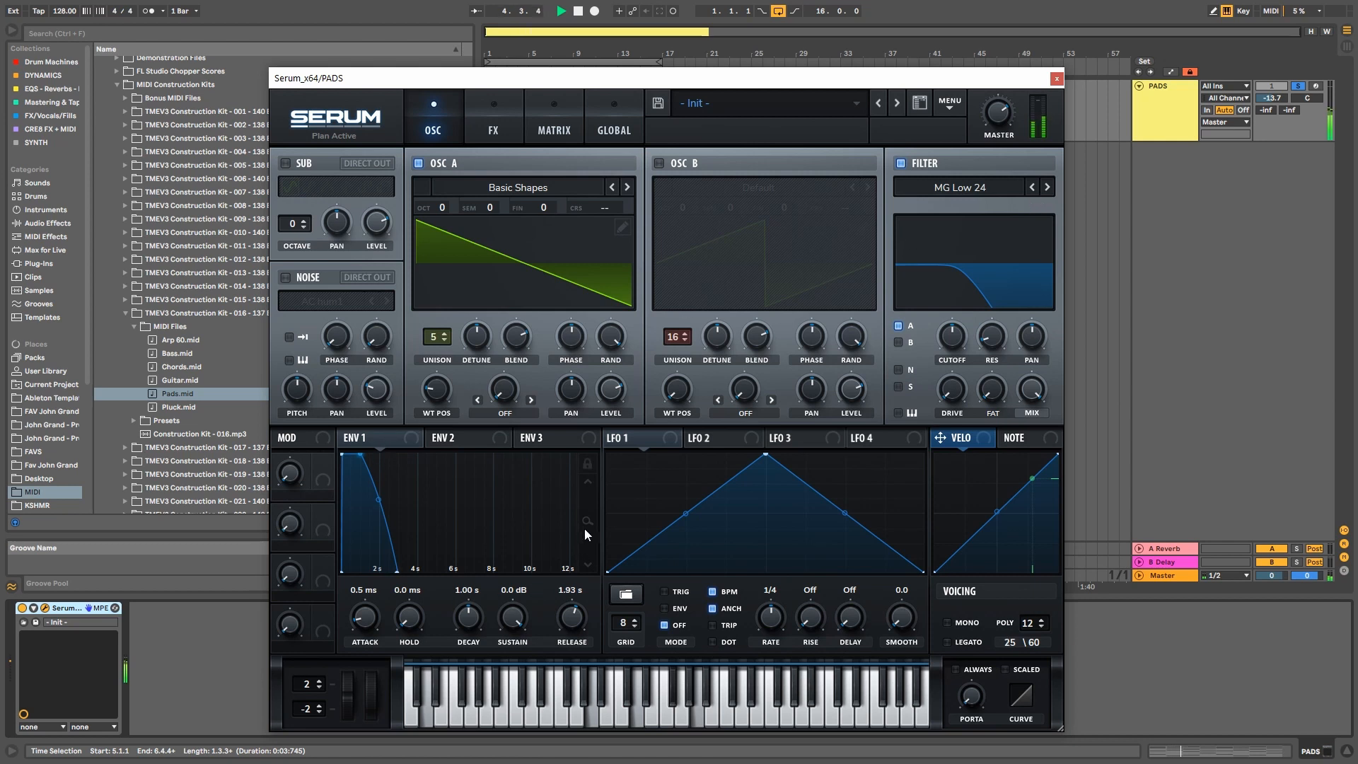
pyautogui.moveTo(585, 529)
pyautogui.mouseDown()
pyautogui.moveTo(586, 550)
pyautogui.moveTo(589, 515)
pyautogui.mouseUp()
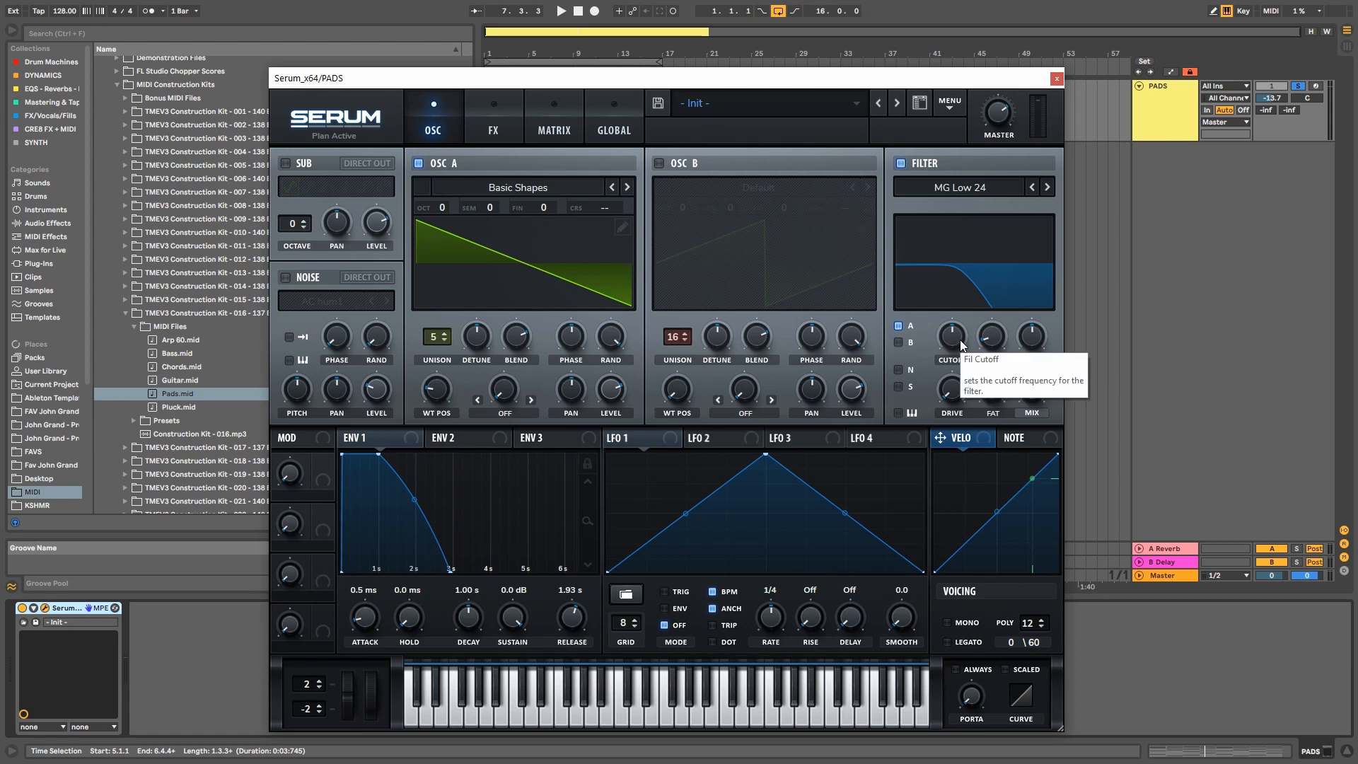
# Raise the filter cutoff while auditioning the pad.
pyautogui.press('space')
pyautogui.moveTo(960, 345); pyautogui.dragTo(964, 306)
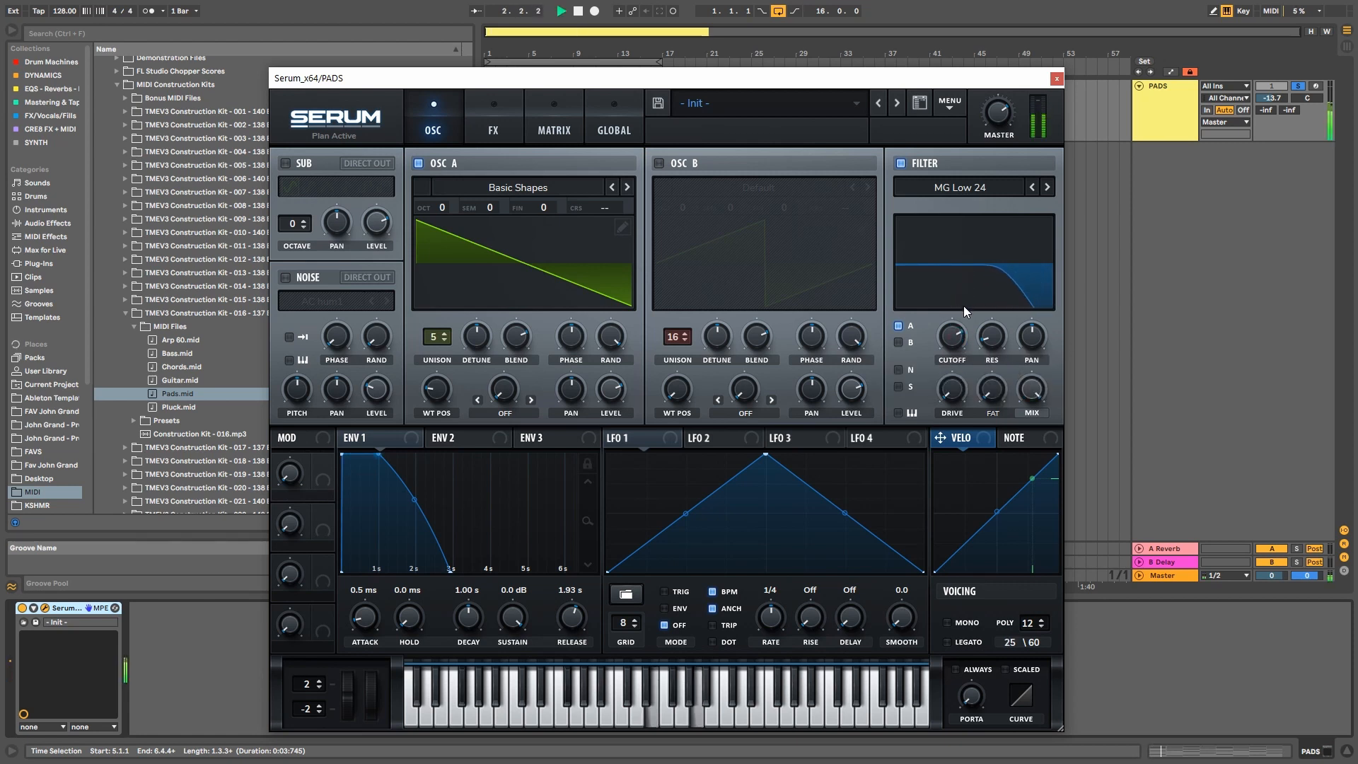
pyautogui.press('space')
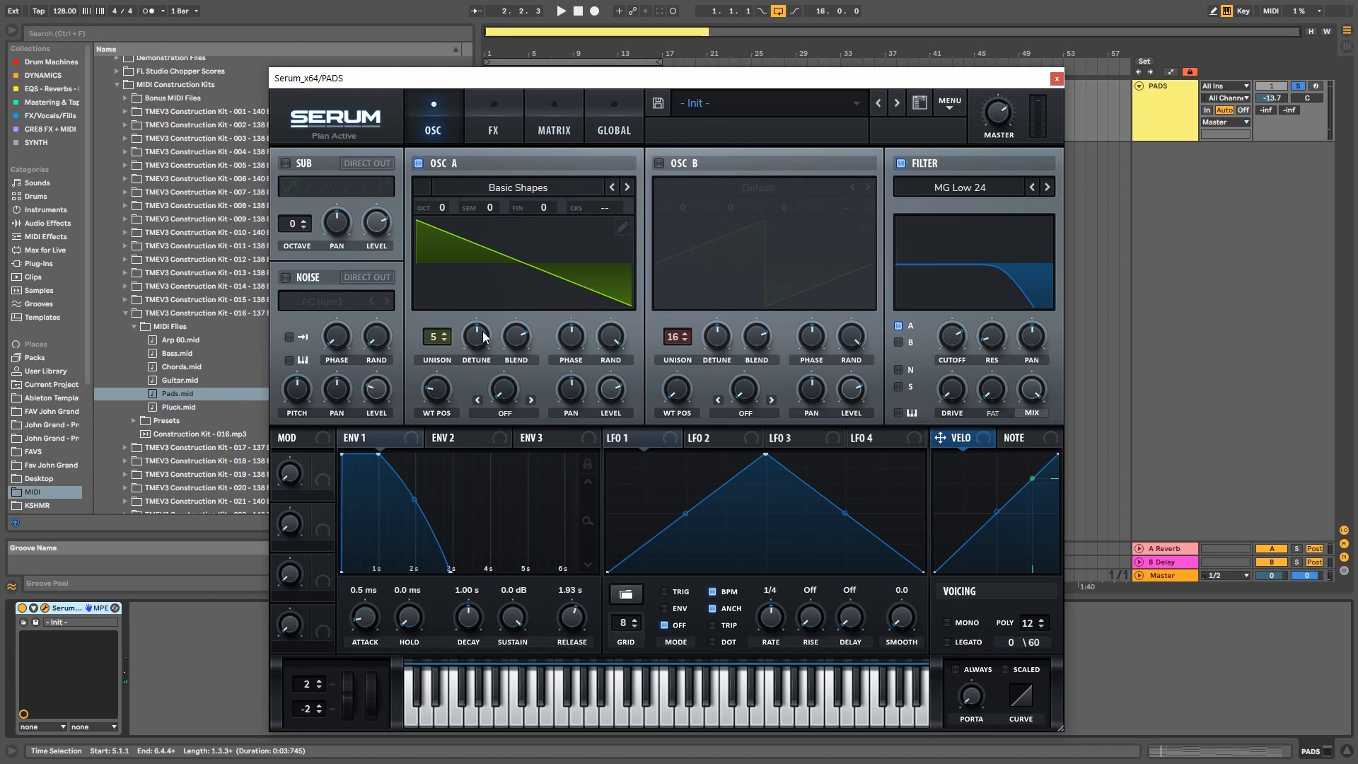
# Reduce oscillator A's unison detune, lower its unison blend to 16, and audition the chords.
pyautogui.moveTo(481, 338); pyautogui.dragTo(511, 442)
pyautogui.press('space')
pyautogui.press('space')
pyautogui.press('Return')
pyautogui.press('space')
pyautogui.press('space')
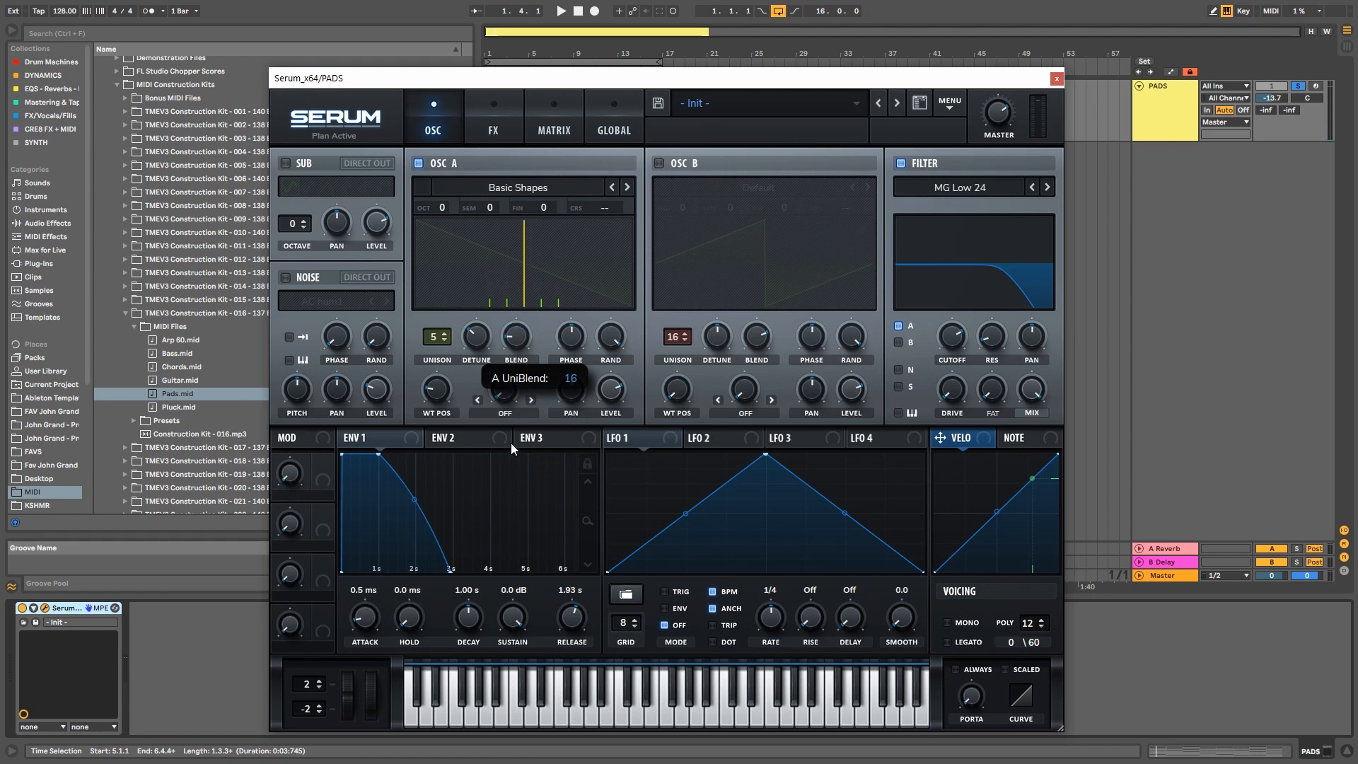
# Audition oscillator A's unison blend from 0 up to its maximum, and bring it back to about 64.
pyautogui.press('space')
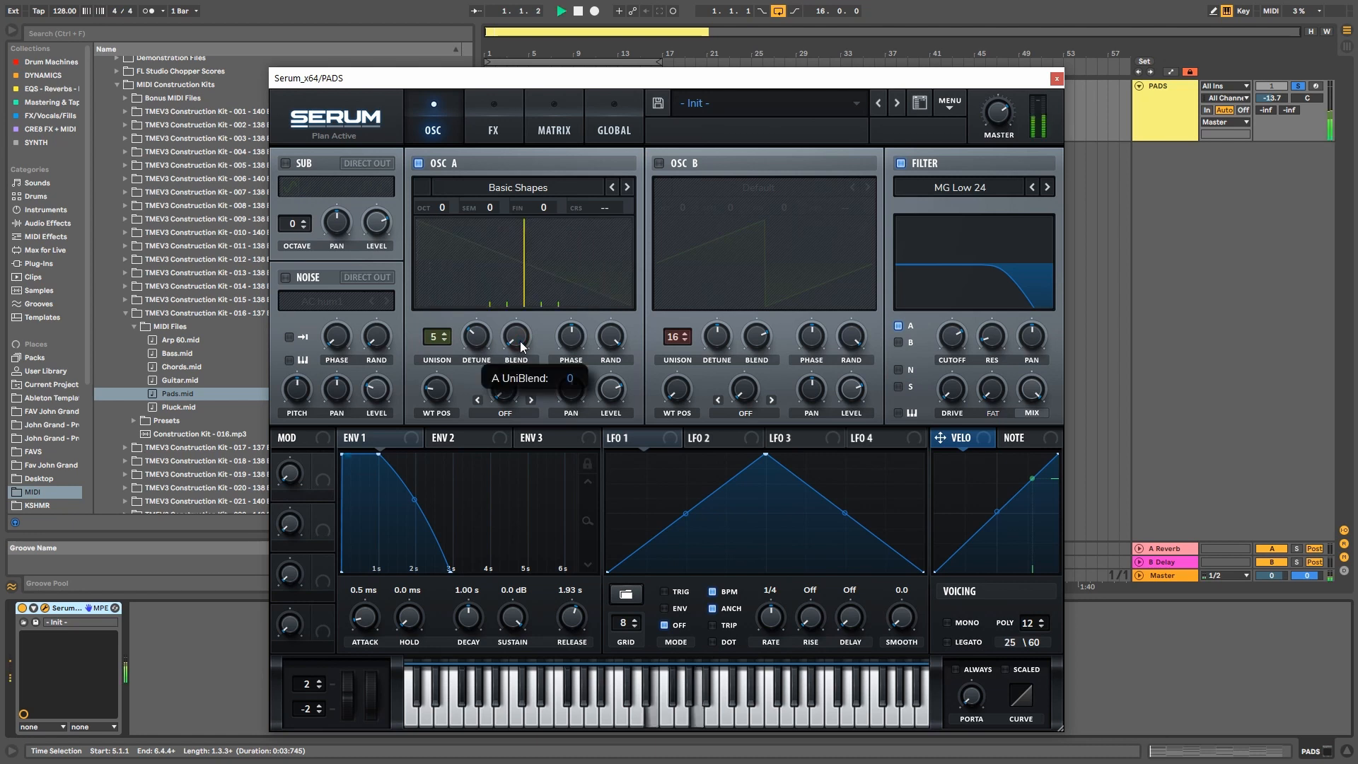
pyautogui.moveTo(520, 341); pyautogui.dragTo(532, 167)
pyautogui.press('space')
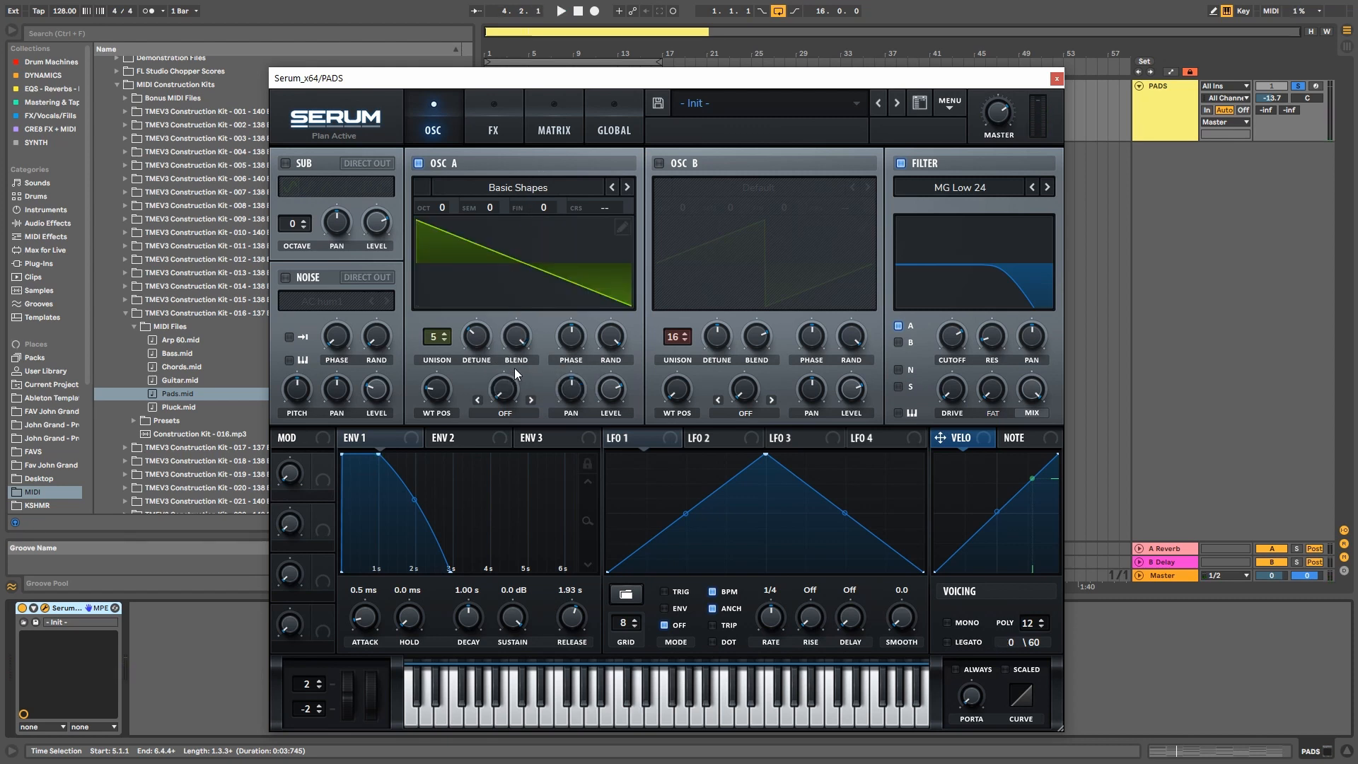
pyautogui.press('space')
pyautogui.moveTo(519, 336); pyautogui.dragTo(520, 396)
pyautogui.press('space')
# Compare 4 and 3 unison voices on oscillator A, keep 4 voices, and audition the pad.
pyautogui.moveTo(434, 336); pyautogui.dragTo(434, 346)
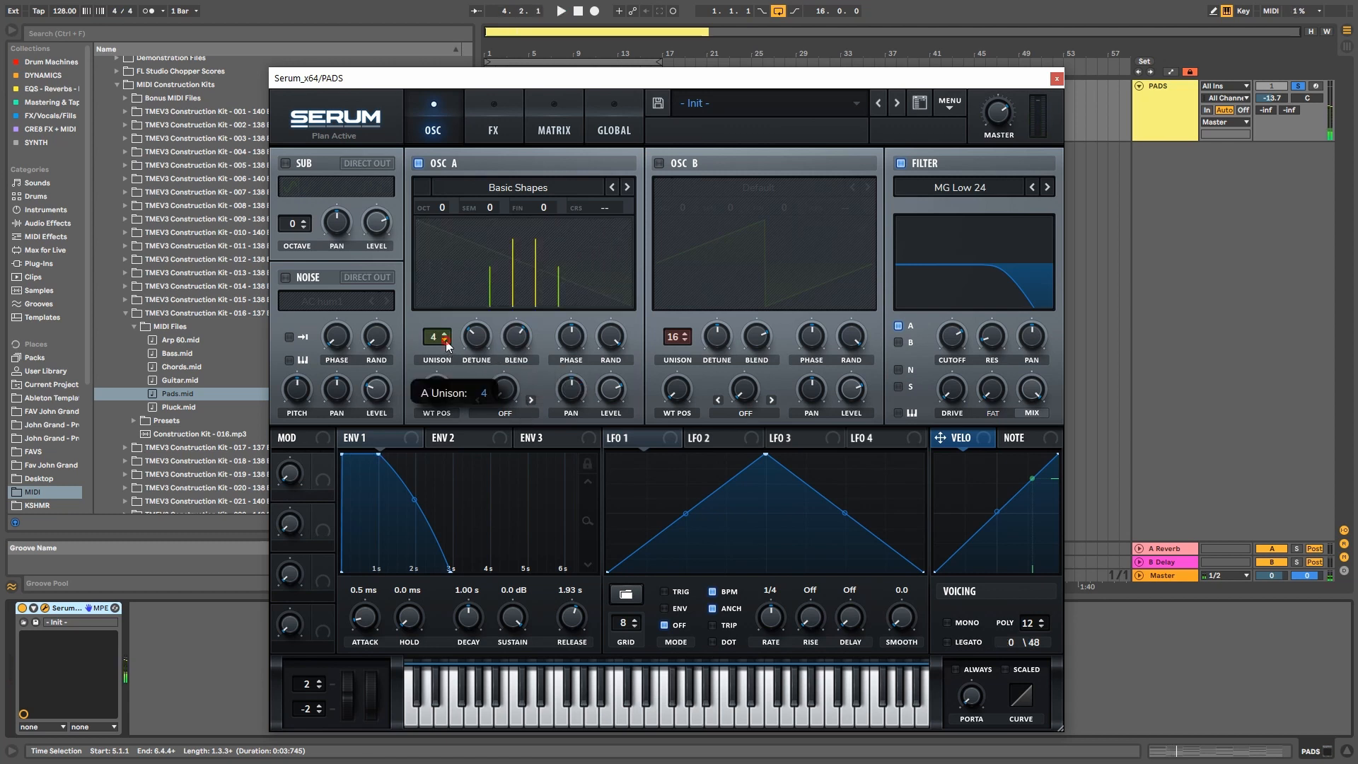
pyautogui.moveTo(523, 342); pyautogui.dragTo(524, 348)
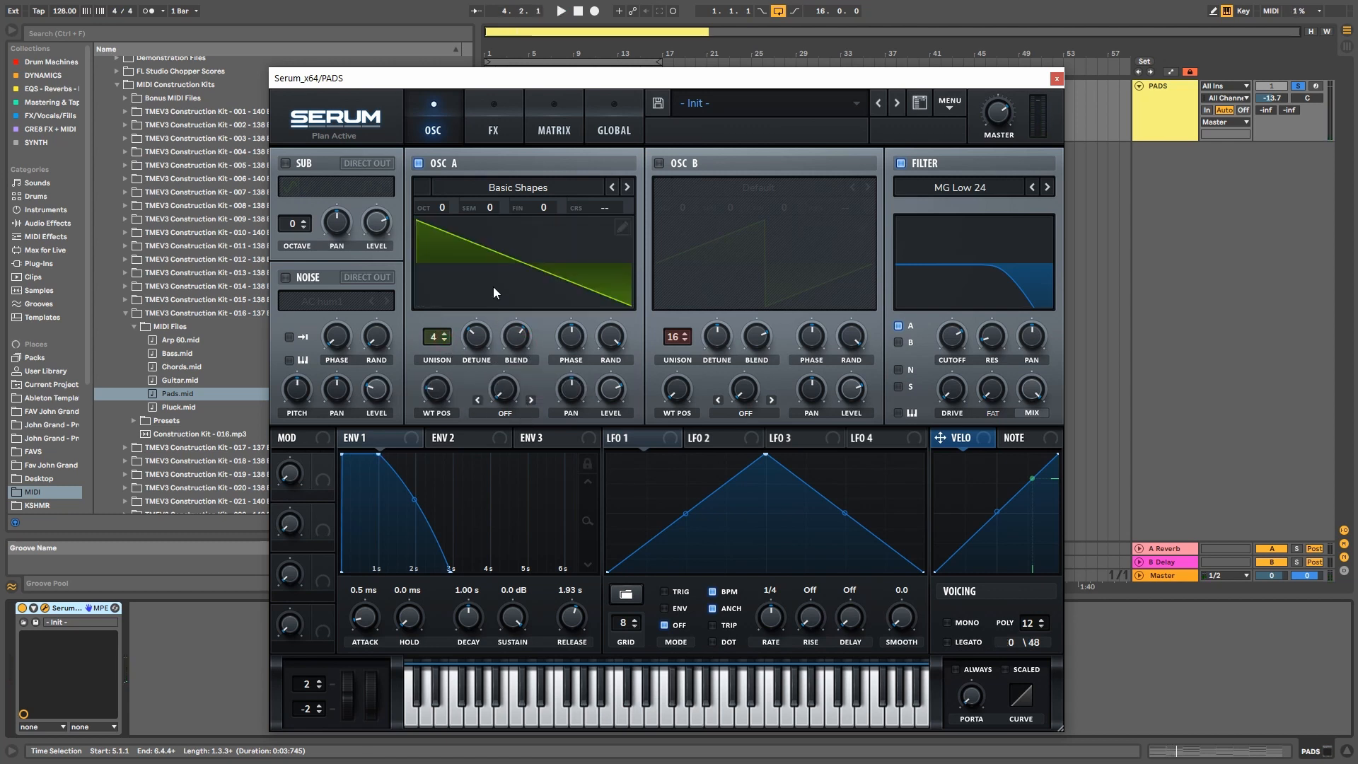
pyautogui.click(519, 340)
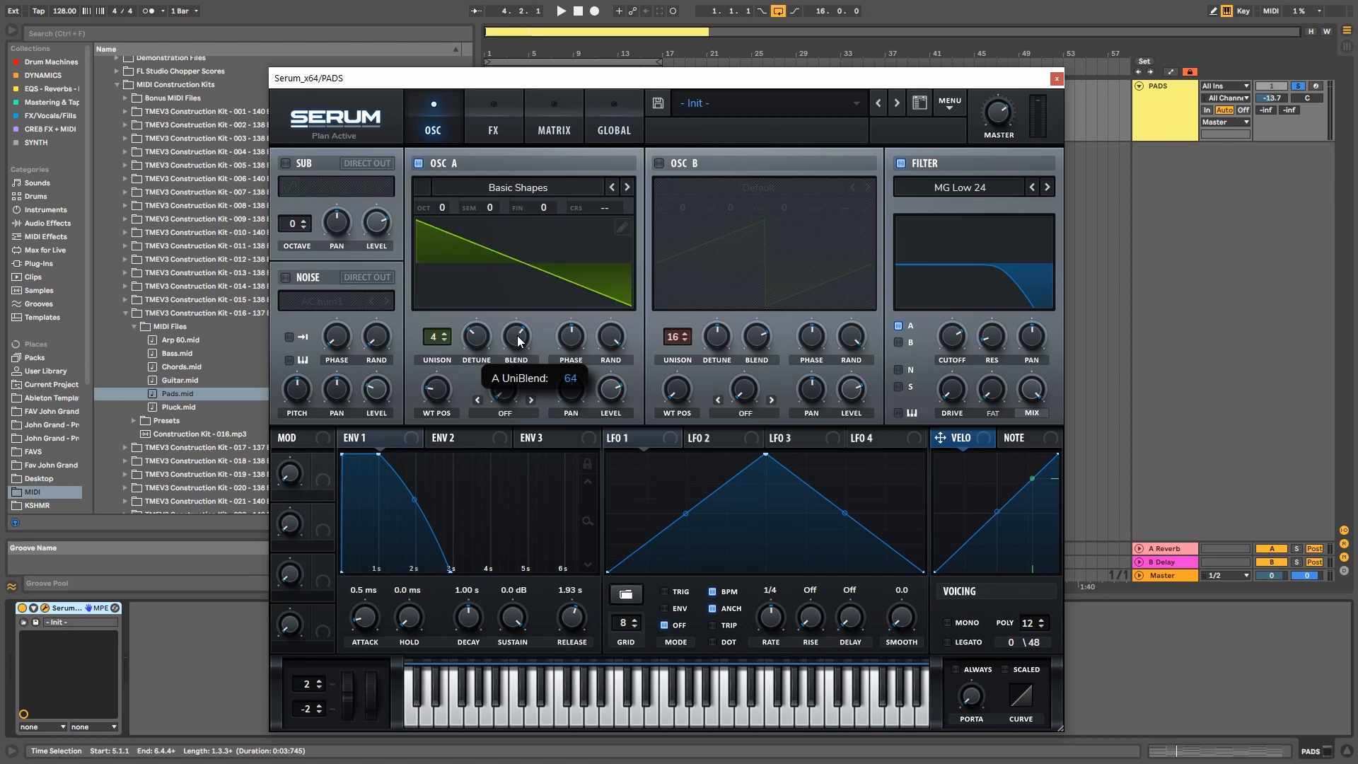
pyautogui.click(438, 347)
pyautogui.scroll(-1, 438, 346)
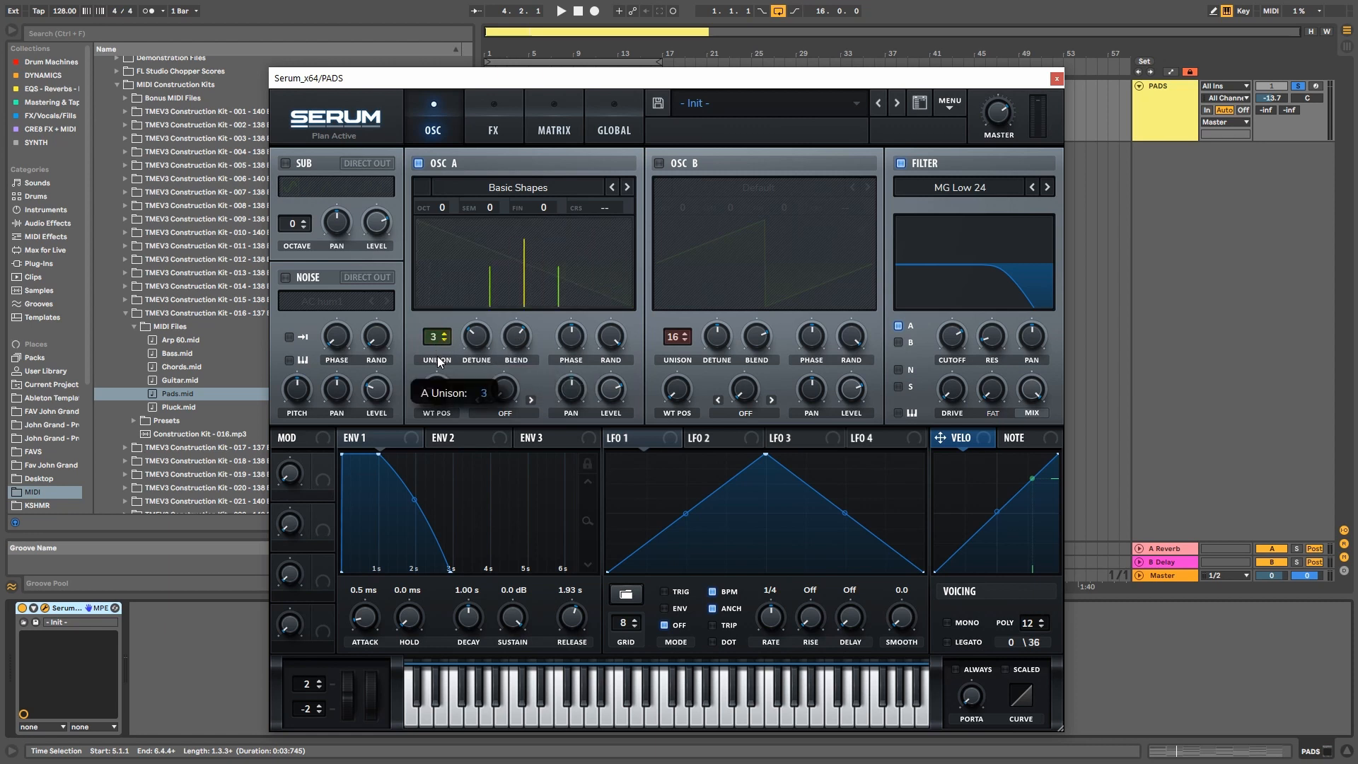
pyautogui.moveTo(437, 355); pyautogui.dragTo(479, 351)
pyautogui.press('space')
# Audition Env 1 with a 0.5 ms release, and lengthen the release to 574 ms.
pyautogui.moveTo(574, 621); pyautogui.dragTo(571, 686)
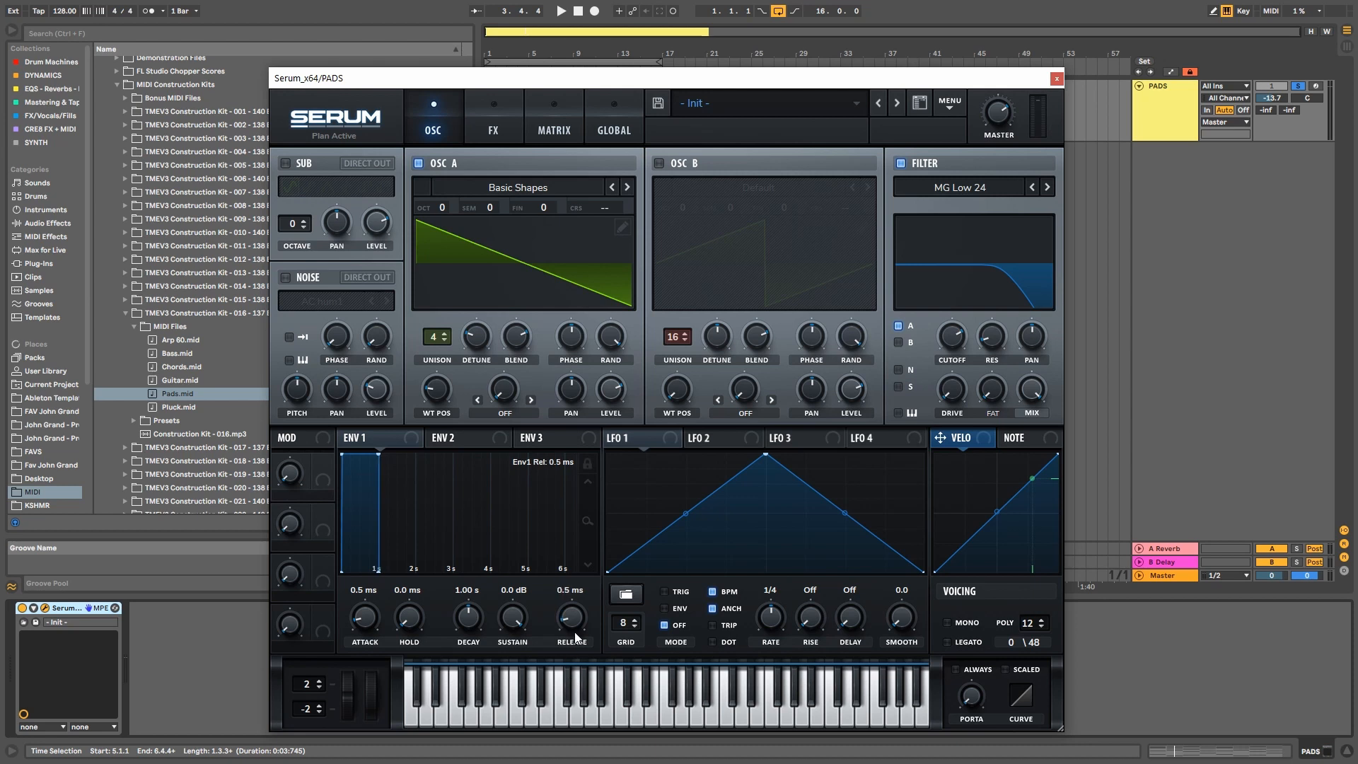
pyautogui.moveTo(574, 638); pyautogui.dragTo(574, 636)
pyautogui.press('space')
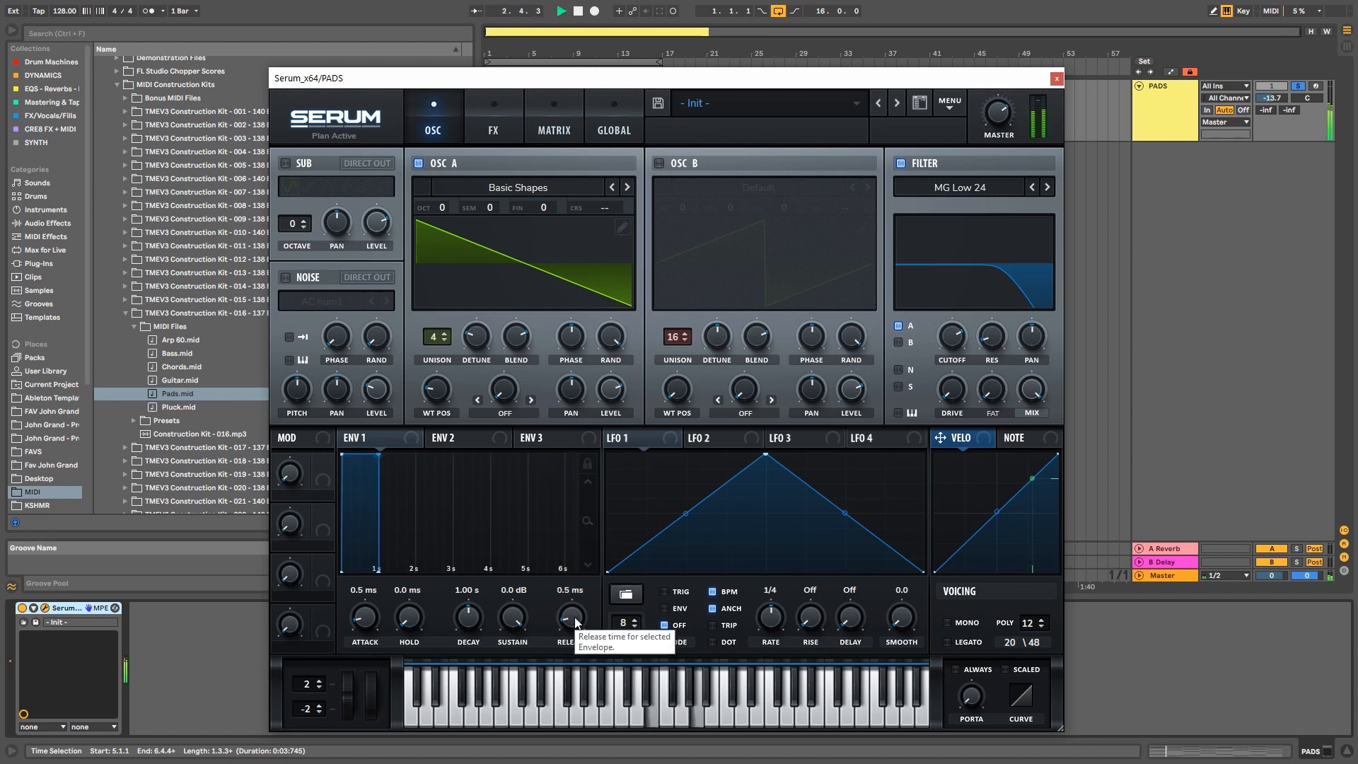
pyautogui.press('space')
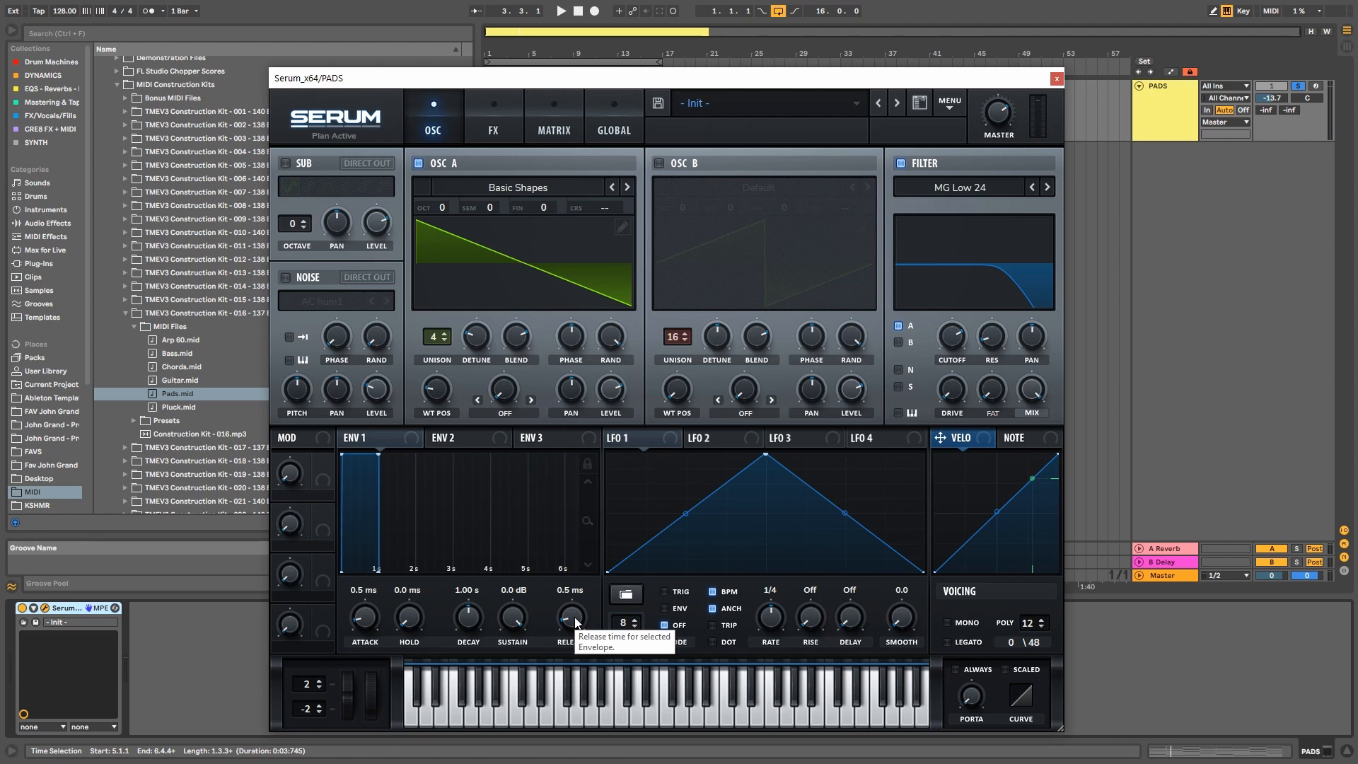
pyautogui.moveTo(580, 622); pyautogui.dragTo(575, 559)
pyautogui.press('space')
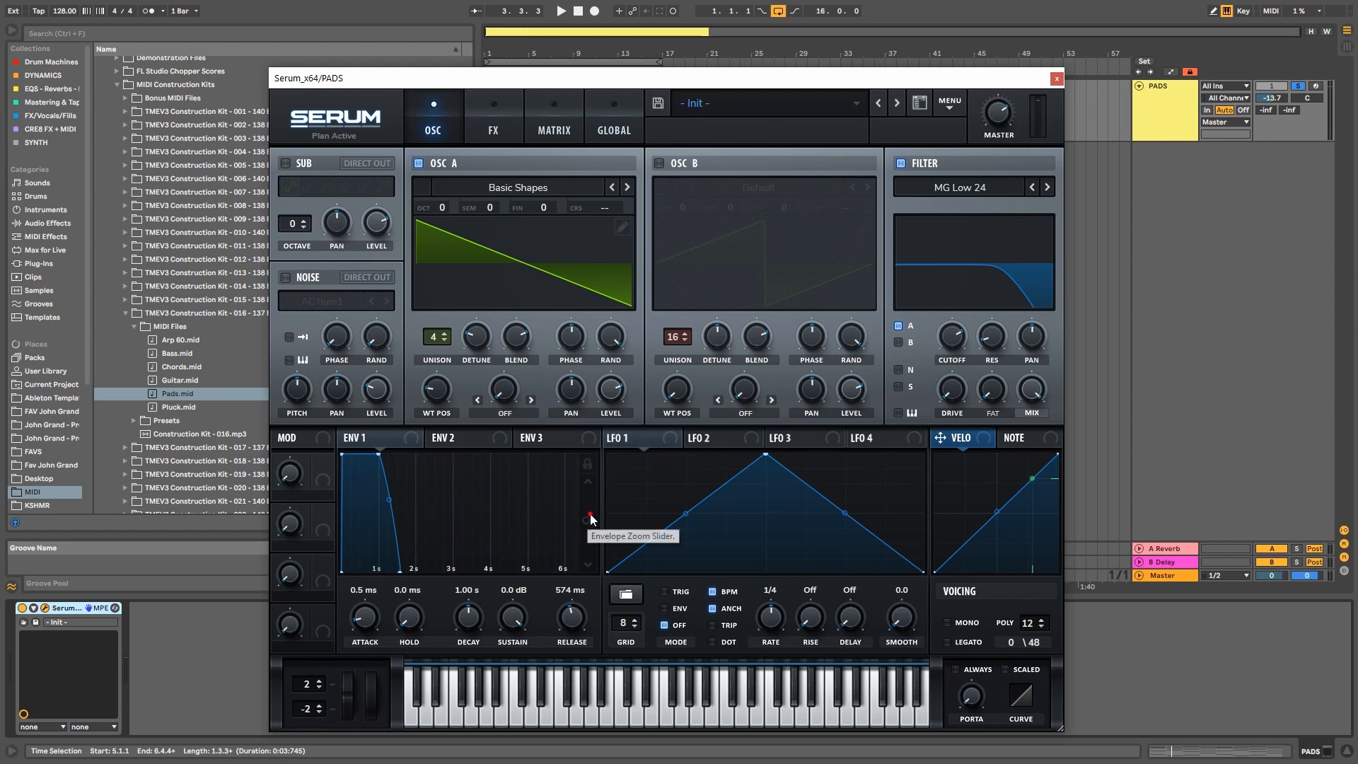
# Set Env 1's attack to 101 ms and bend its attack curve upward to a nearly straight slope.
pyautogui.moveTo(587, 515); pyautogui.dragTo(604, 559)
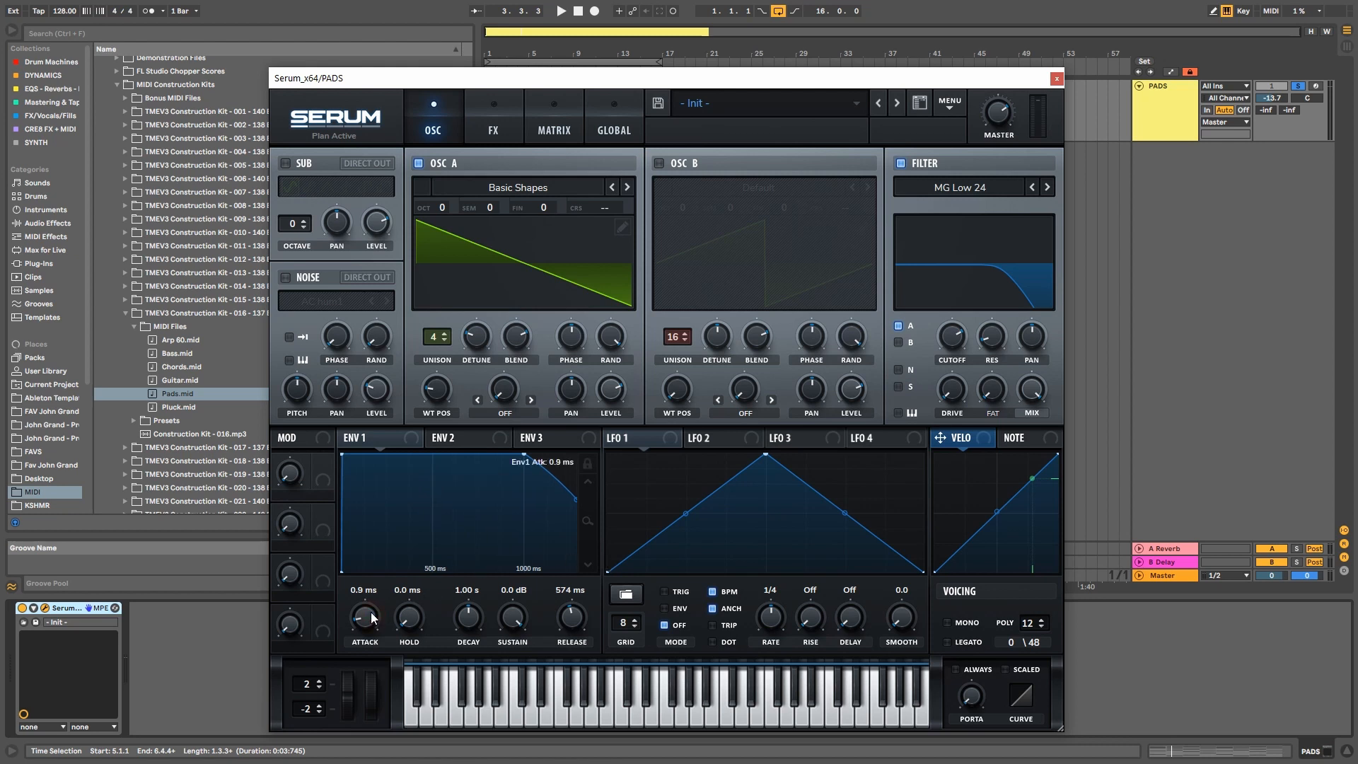
pyautogui.moveTo(373, 620); pyautogui.dragTo(371, 584)
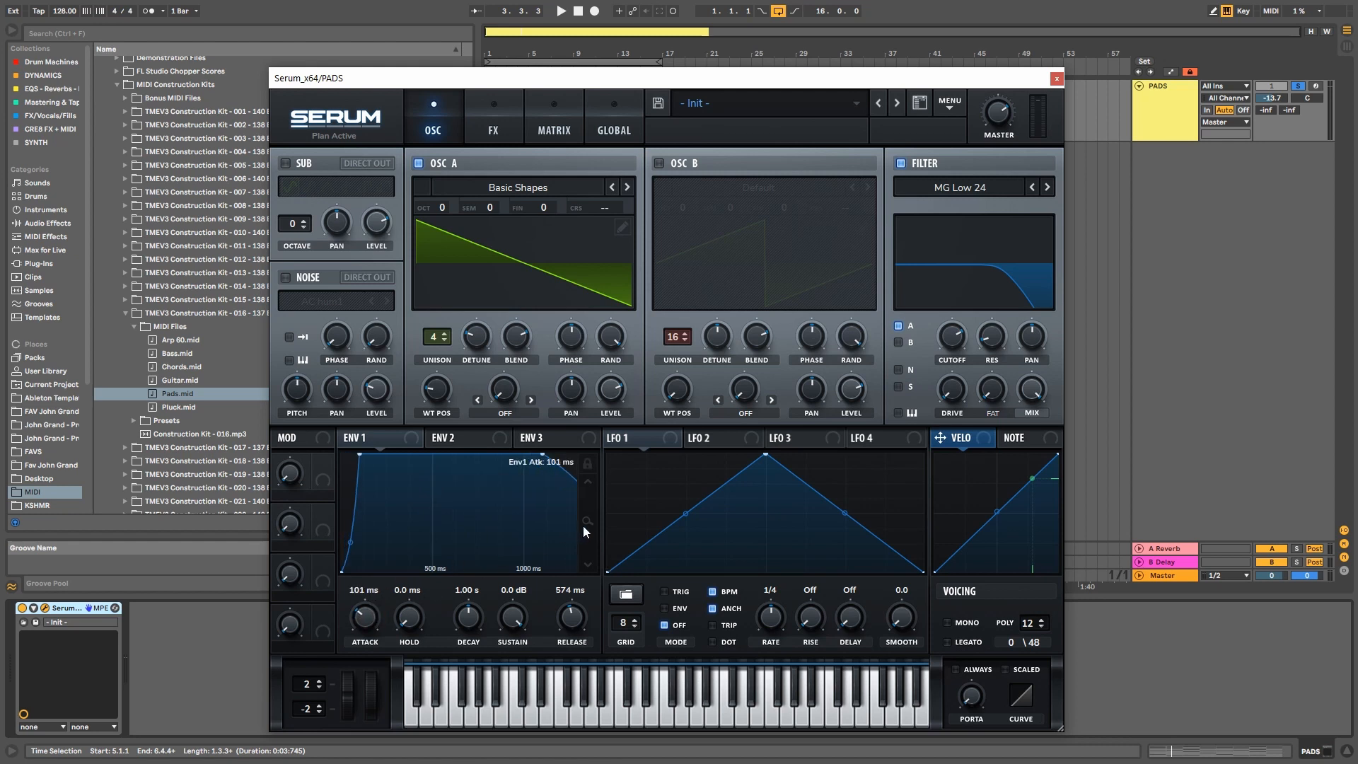
pyautogui.moveTo(588, 520); pyautogui.dragTo(616, 678)
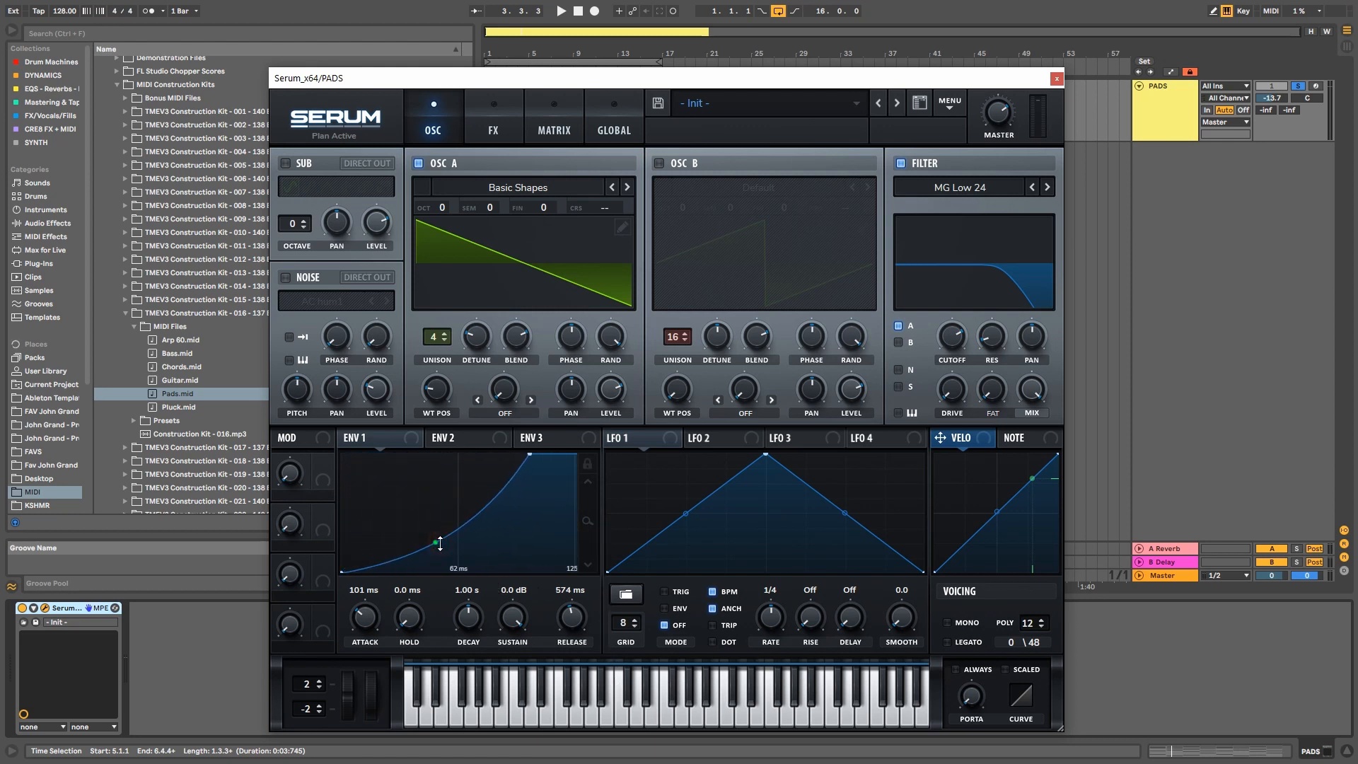
pyautogui.moveTo(440, 543)
pyautogui.mouseDown()
pyautogui.moveTo(440, 516)
pyautogui.moveTo(440, 531)
pyautogui.mouseUp()
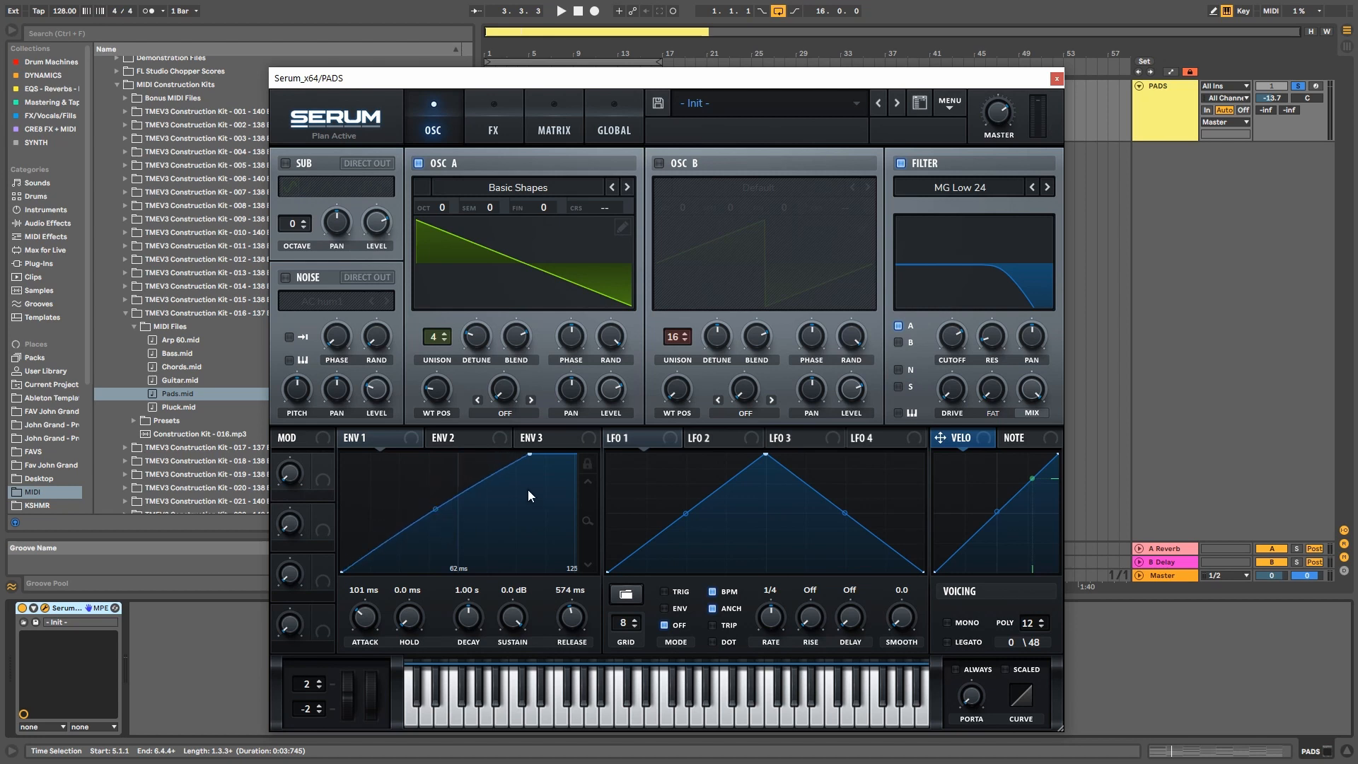
# Lengthen Env 1's attack to 248 ms, bow its attack curve outward, and audition the chords.
pyautogui.moveTo(534, 456); pyautogui.dragTo(597, 581)
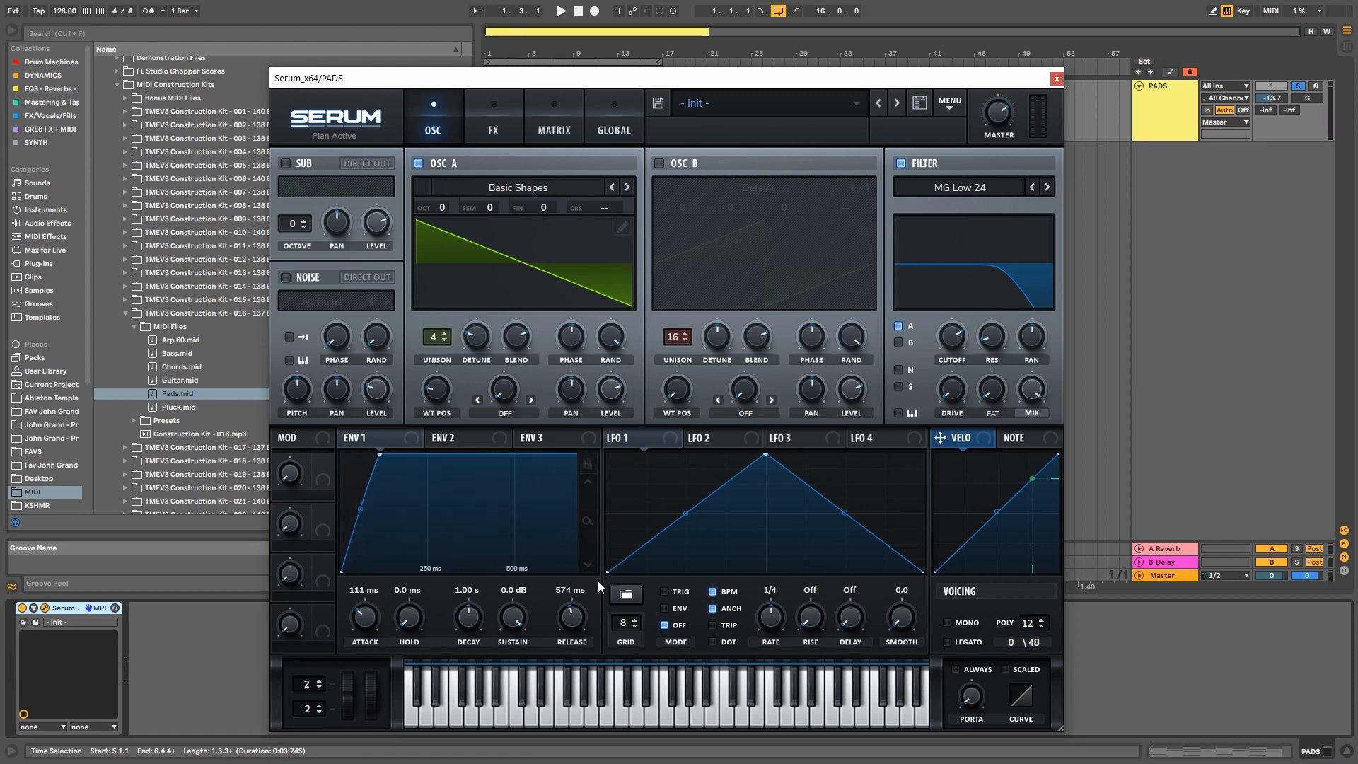
pyautogui.moveTo(393, 461); pyautogui.dragTo(437, 450)
pyautogui.press('space')
pyautogui.press('space')
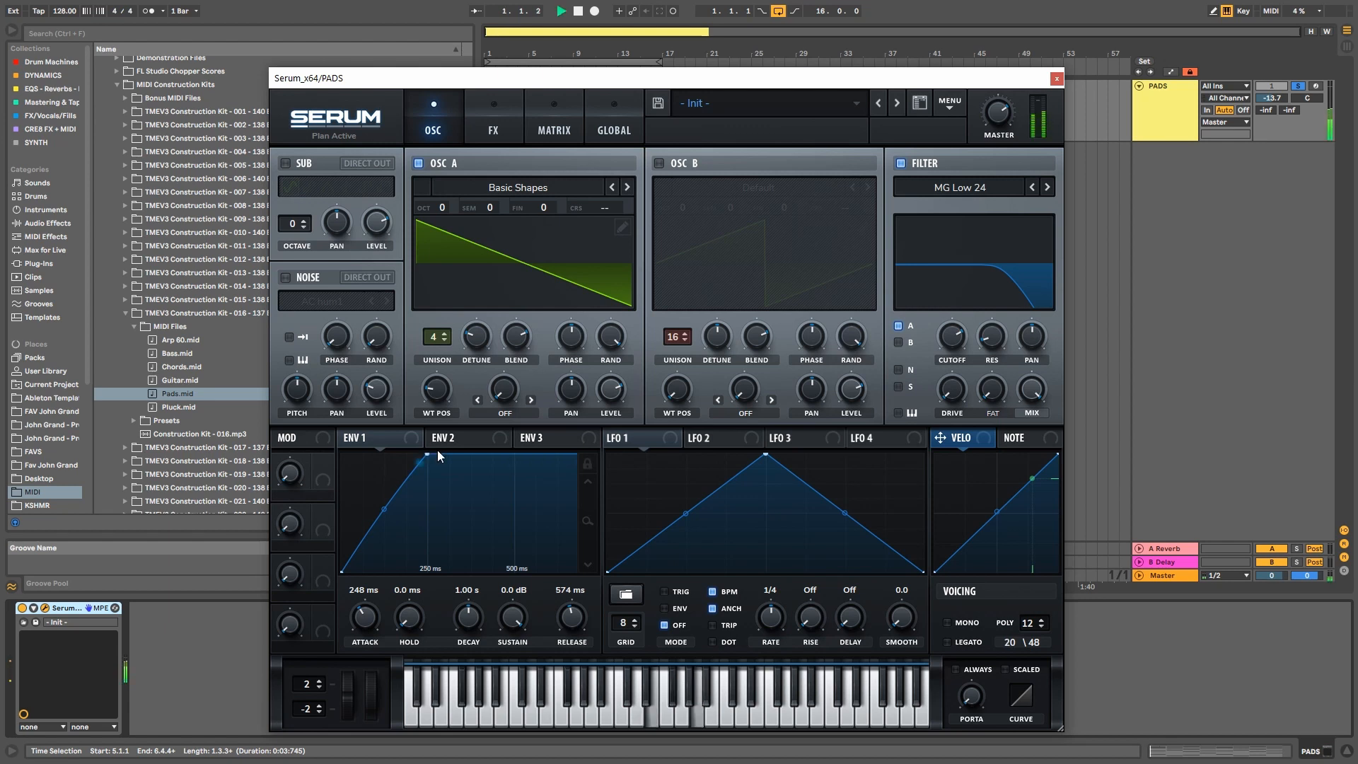
pyautogui.press('space')
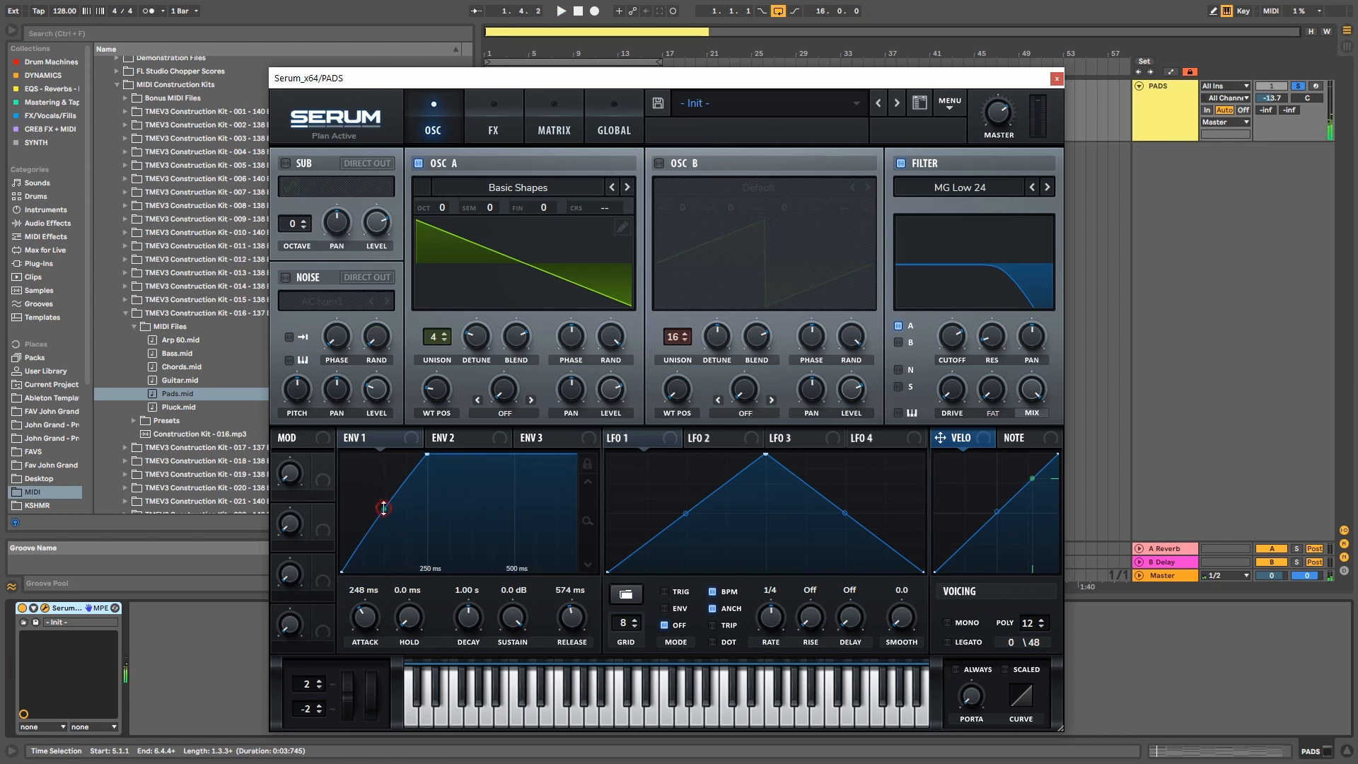
pyautogui.moveTo(384, 508); pyautogui.dragTo(383, 495)
pyautogui.press('space')
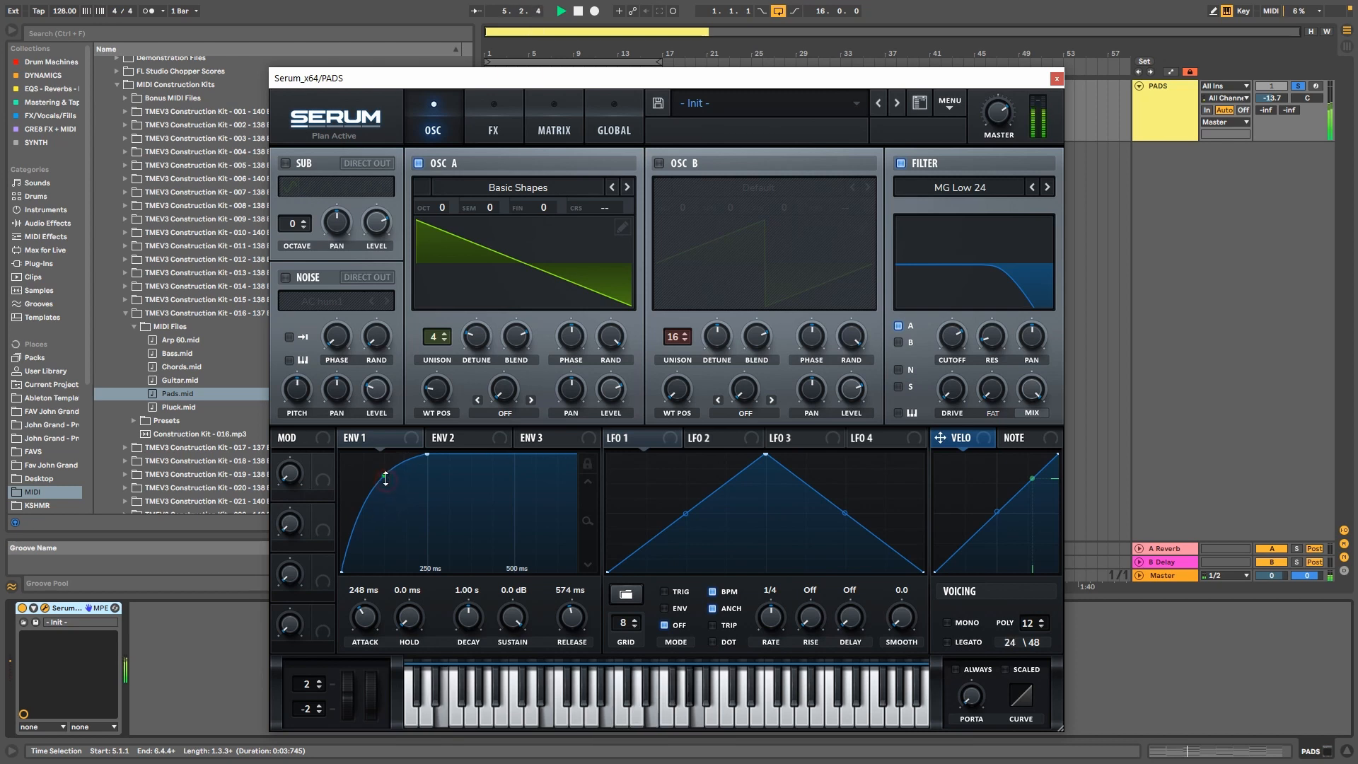
# Refine Env 1's attack curve, lengthen its release to 916 ms, and bow the release curve outward.
pyautogui.moveTo(384, 485); pyautogui.dragTo(397, 484)
pyautogui.moveTo(592, 520); pyautogui.dragTo(587, 600)
pyautogui.moveTo(591, 525); pyautogui.dragTo(587, 515)
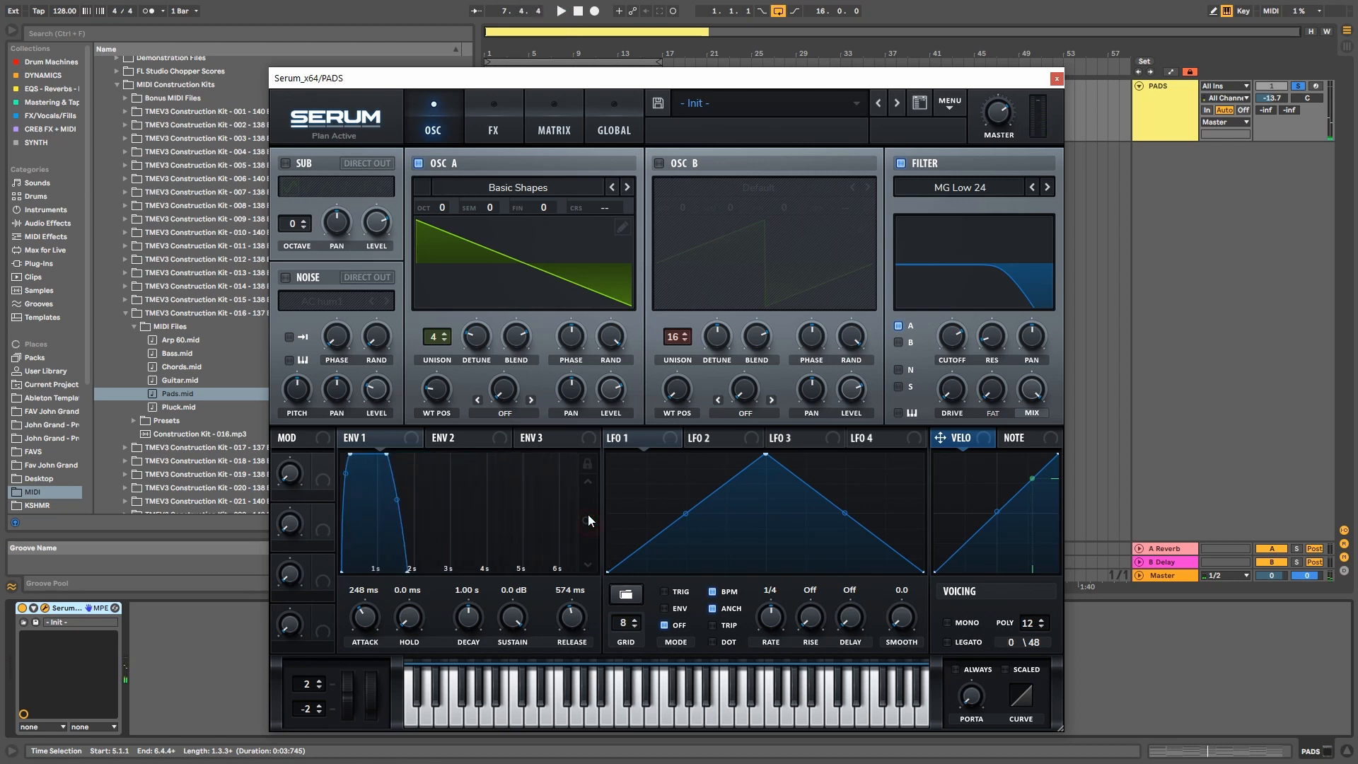
pyautogui.moveTo(585, 620); pyautogui.dragTo(584, 613)
pyautogui.moveTo(413, 504); pyautogui.dragTo(596, 559)
pyautogui.press('space')
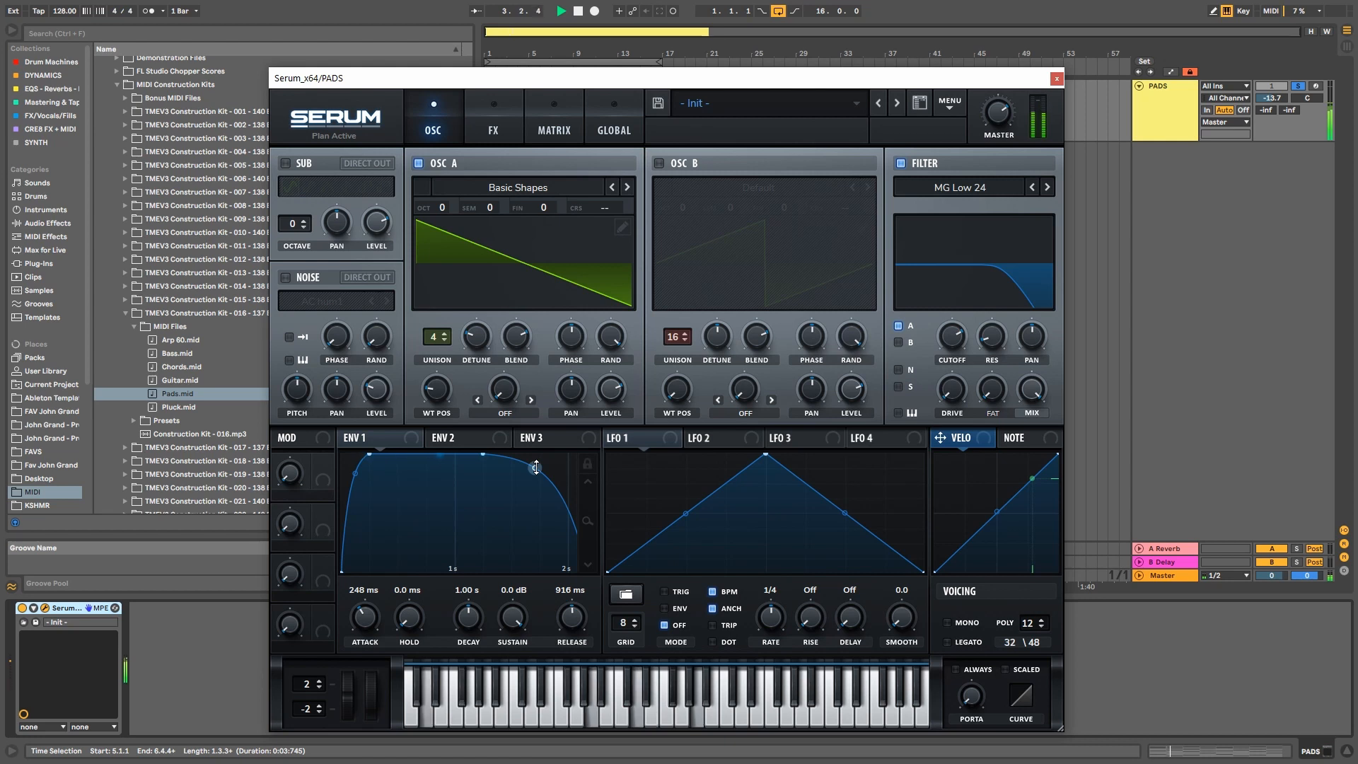
# Set Env 1's release to 1.02 s and its decay to 1.86 s while auditioning the chords.
pyautogui.moveTo(575, 614); pyautogui.dragTo(575, 617)
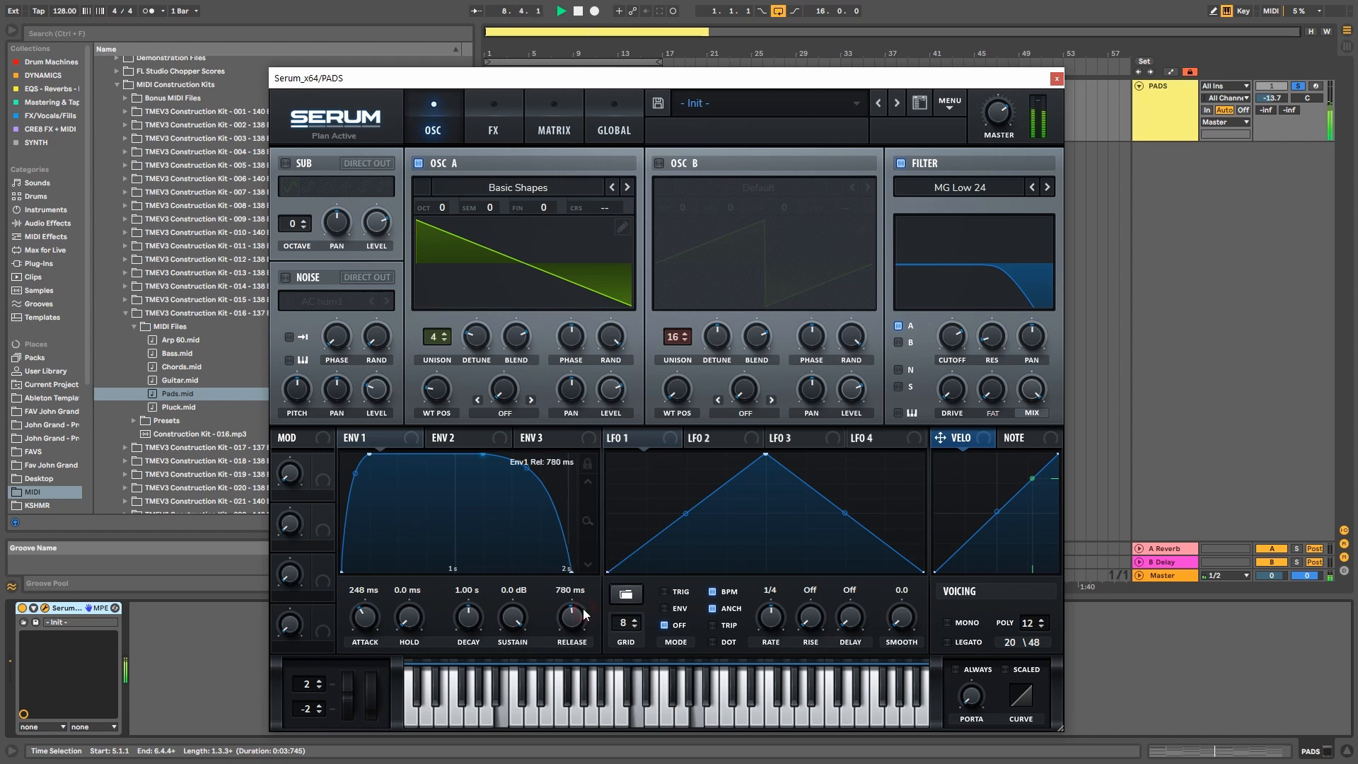
pyautogui.moveTo(584, 613); pyautogui.dragTo(585, 609)
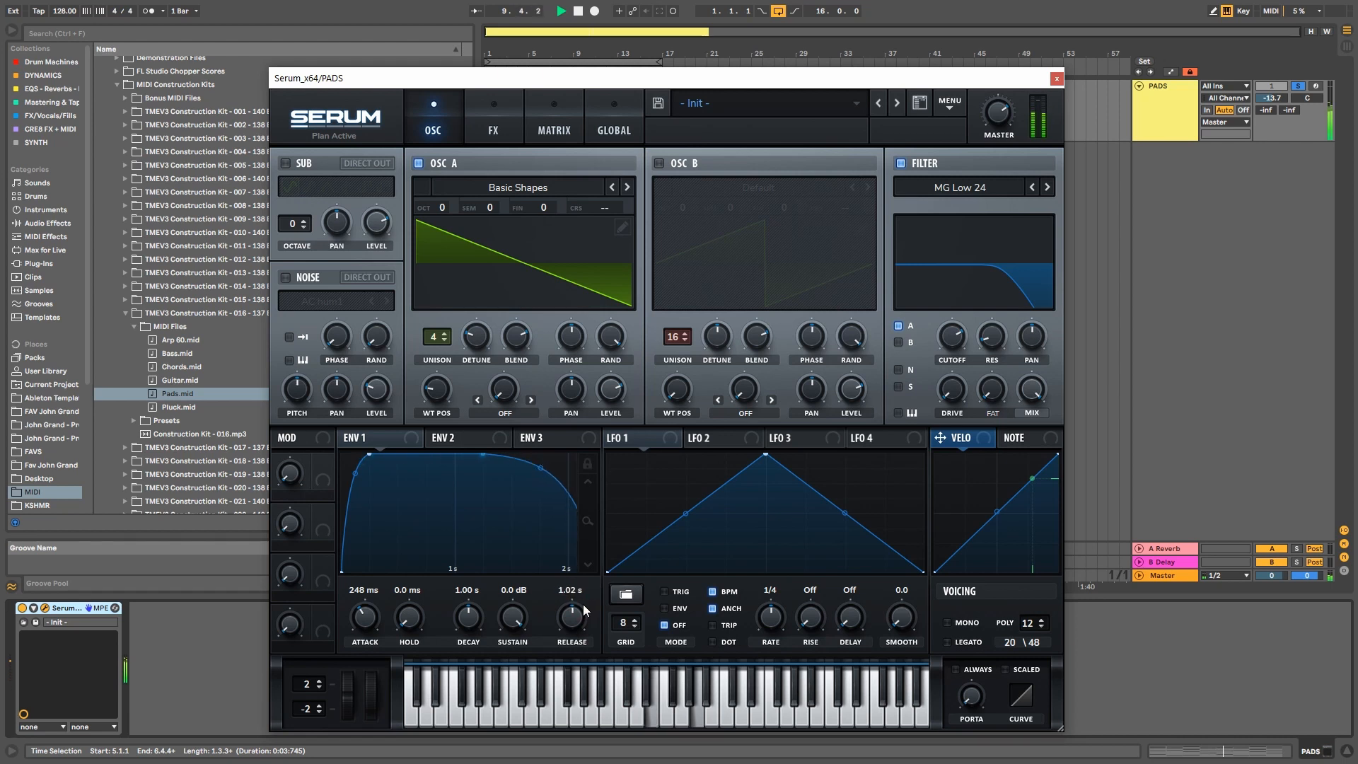
pyautogui.click(588, 521)
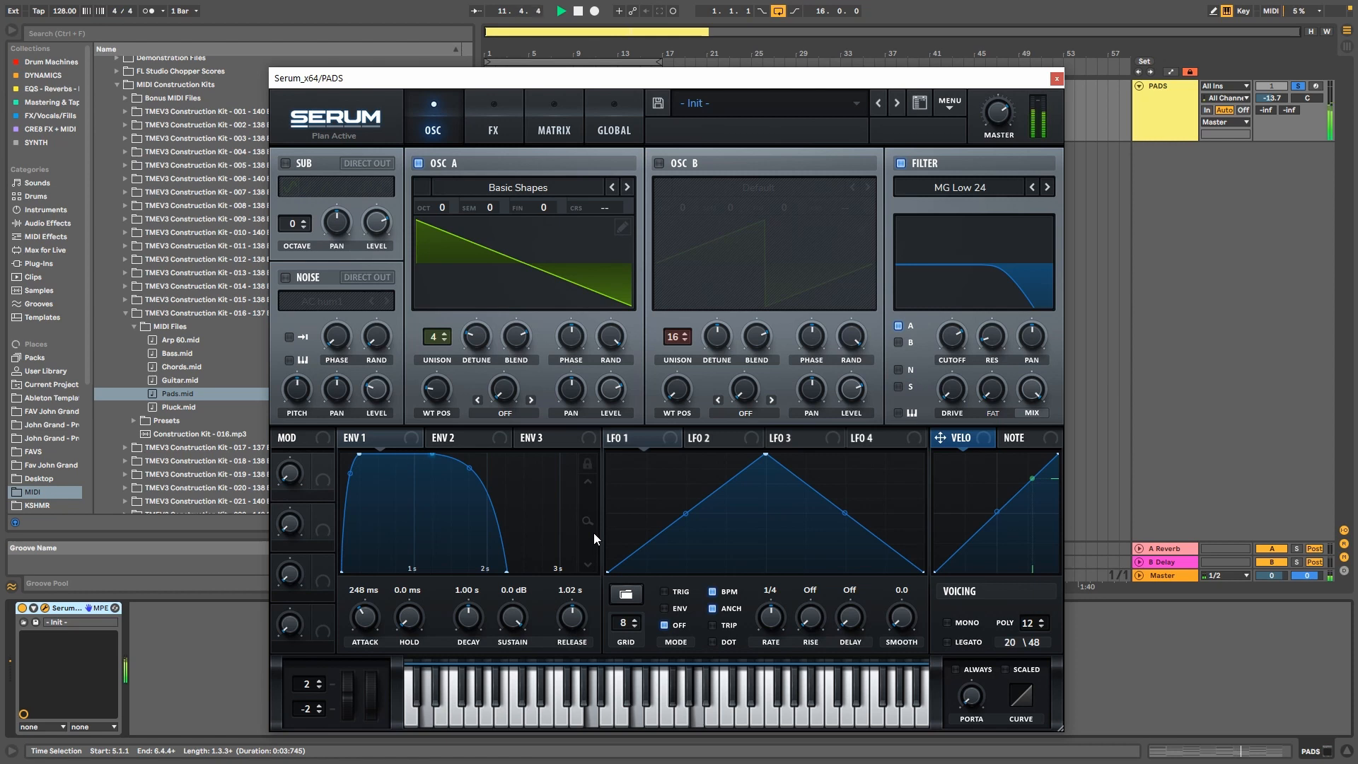
pyautogui.moveTo(478, 618); pyautogui.dragTo(476, 609)
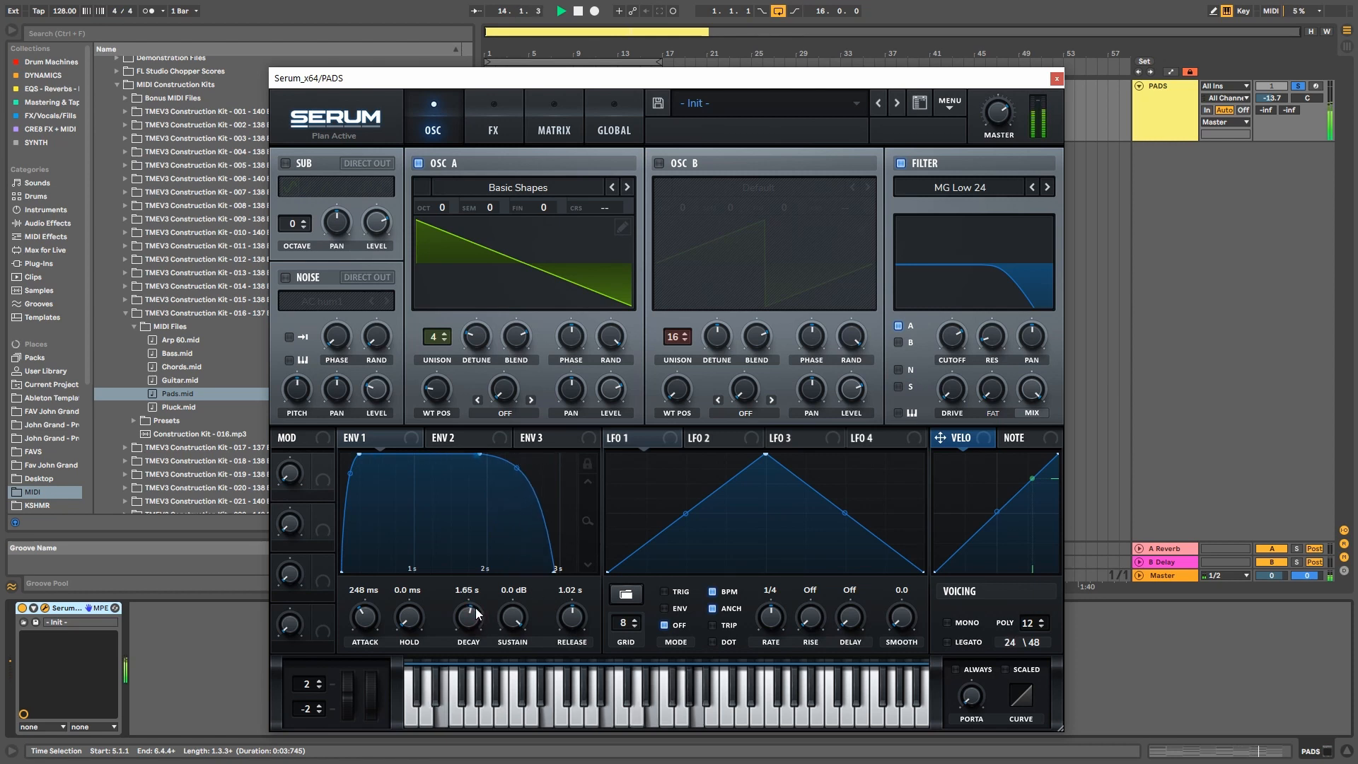
pyautogui.scroll(3, 468, 617)
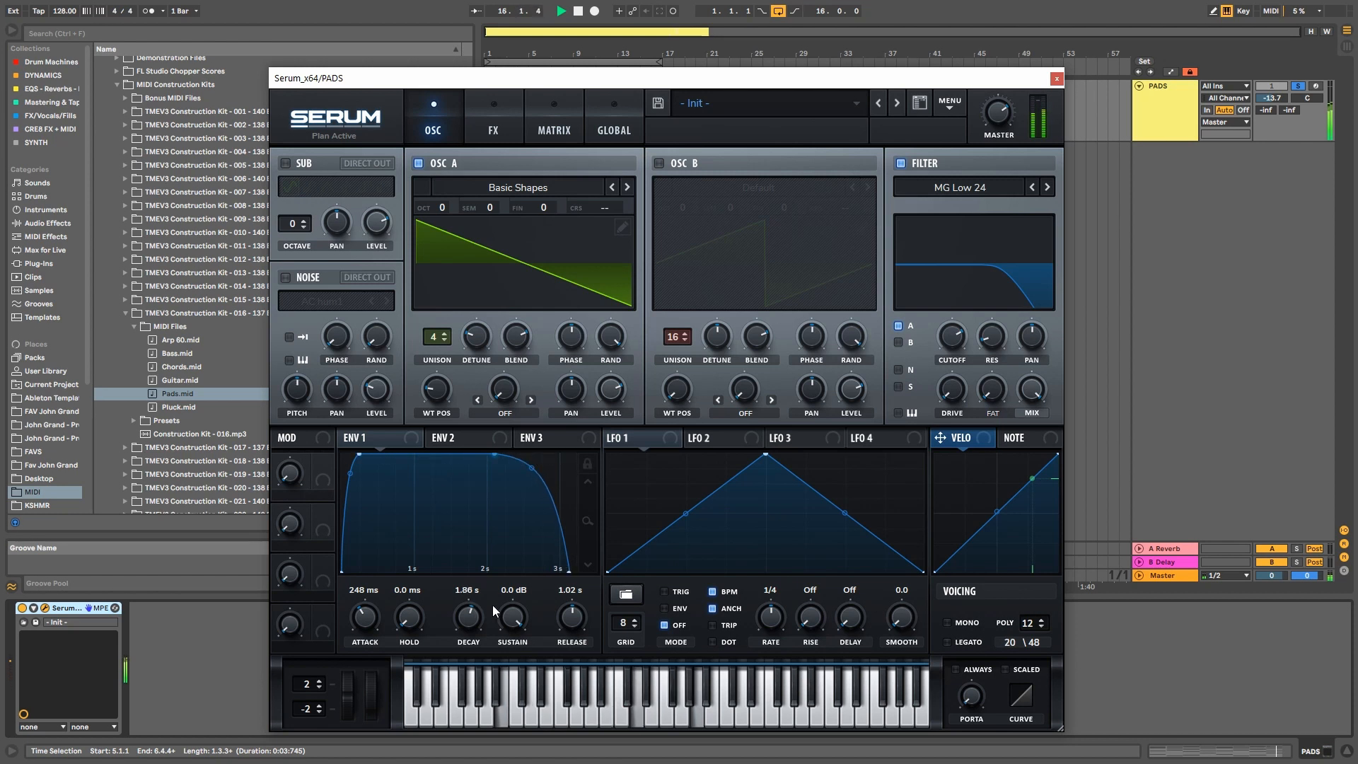
pyautogui.press('space')
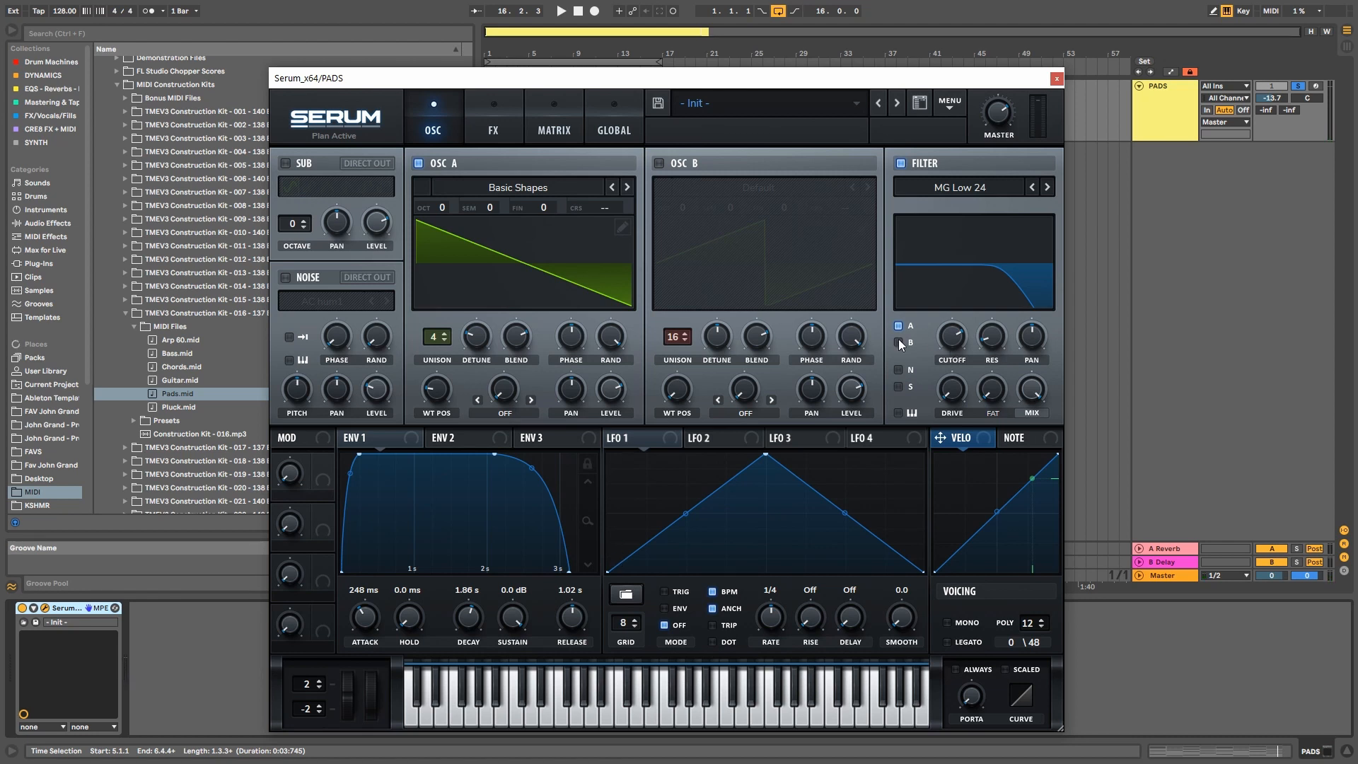
# Lower the filter cutoff and assign Env 2 to modulate it with an amount of about 51.
pyautogui.scroll(-5, 954, 342)
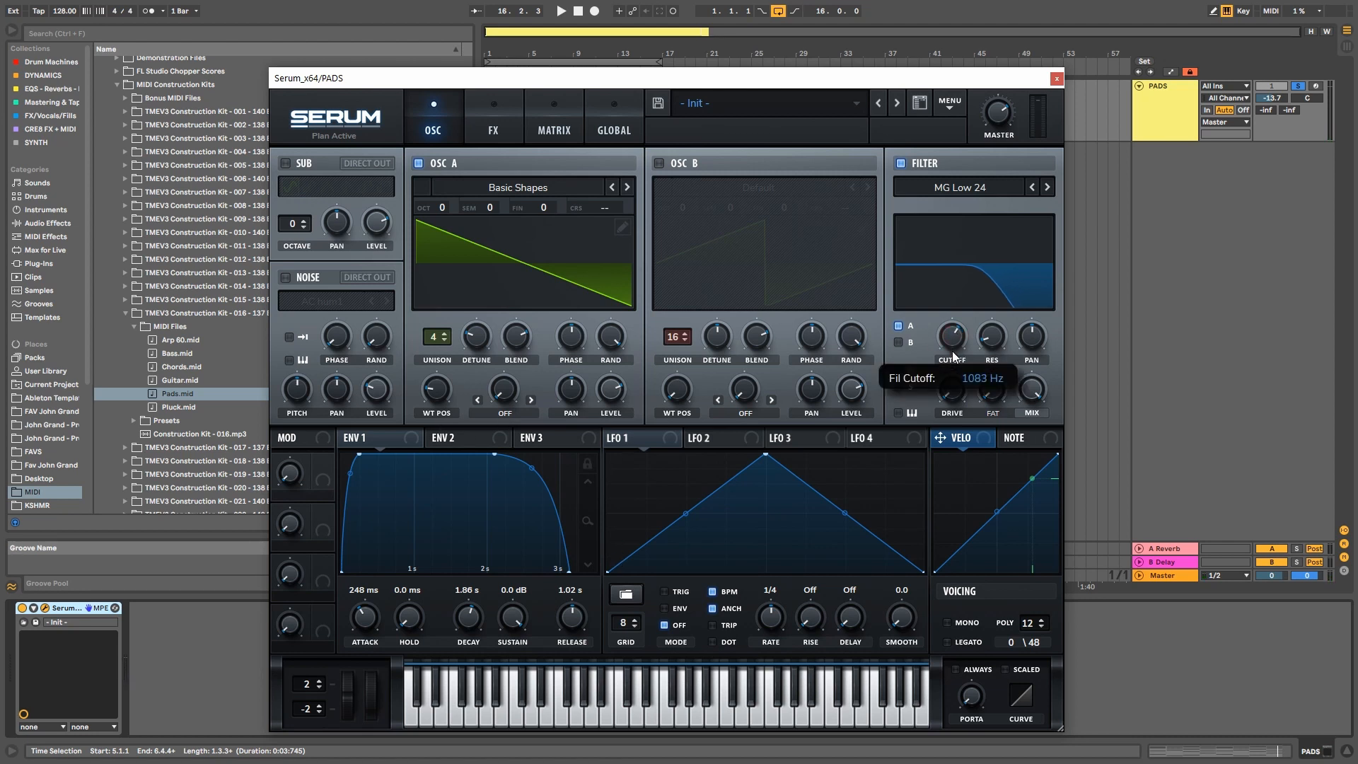
pyautogui.click(458, 446)
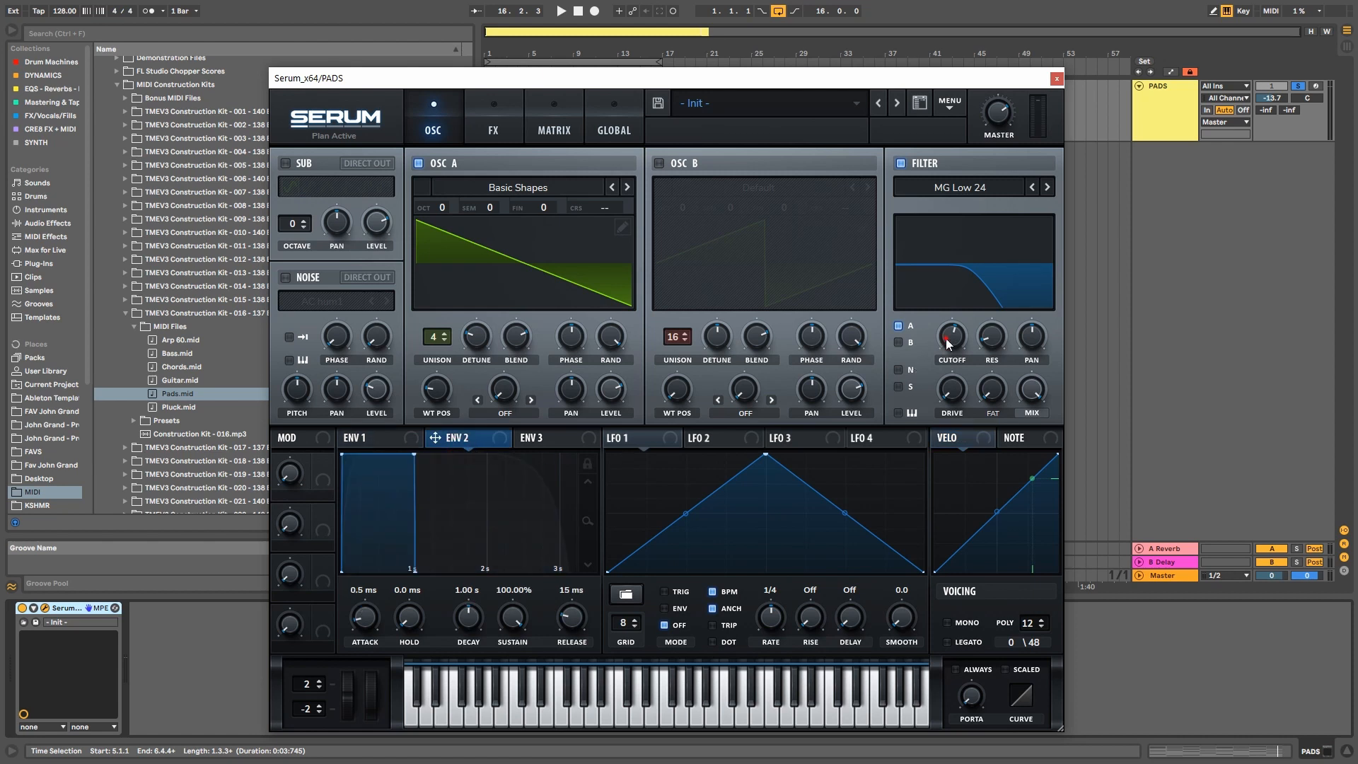
pyautogui.moveTo(946, 340); pyautogui.dragTo(948, 343)
pyautogui.moveTo(500, 444); pyautogui.dragTo(935, 346)
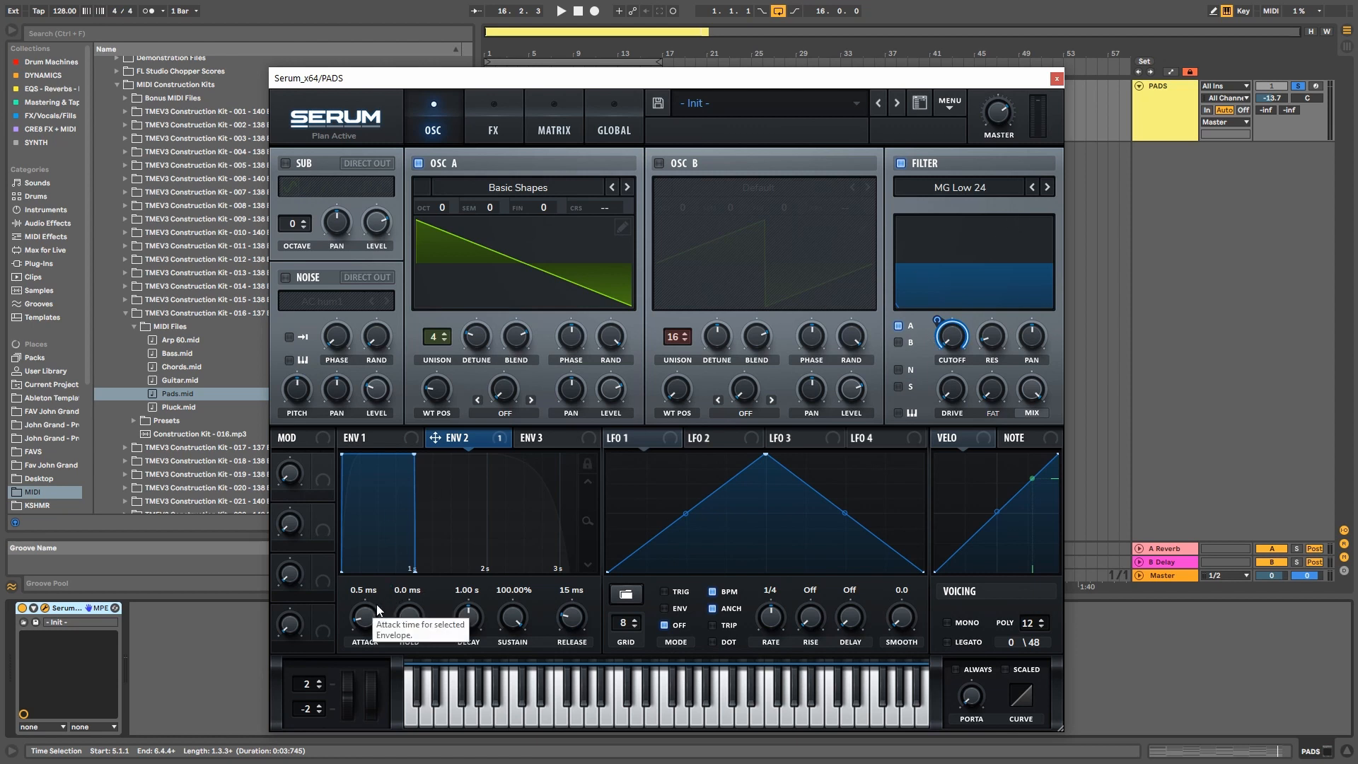
pyautogui.press('space')
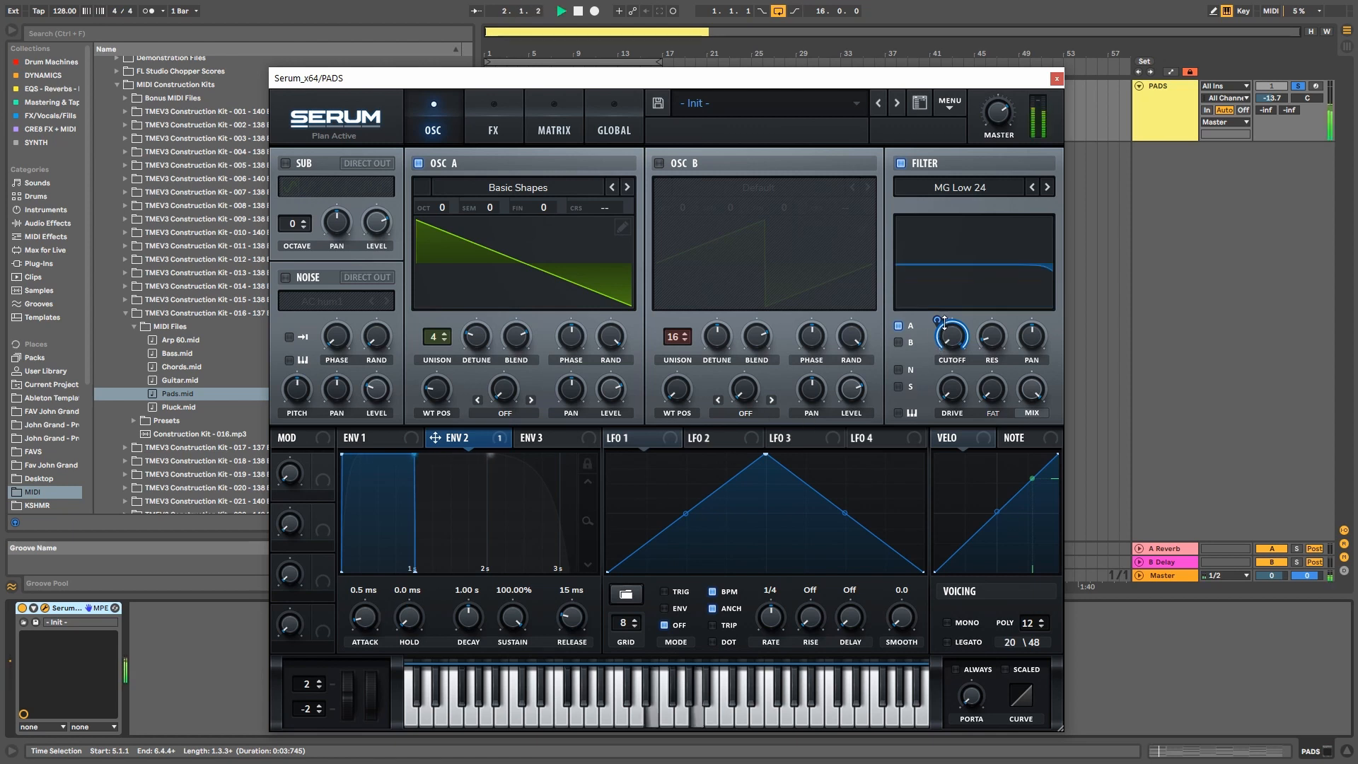
pyautogui.moveTo(944, 322); pyautogui.dragTo(937, 356)
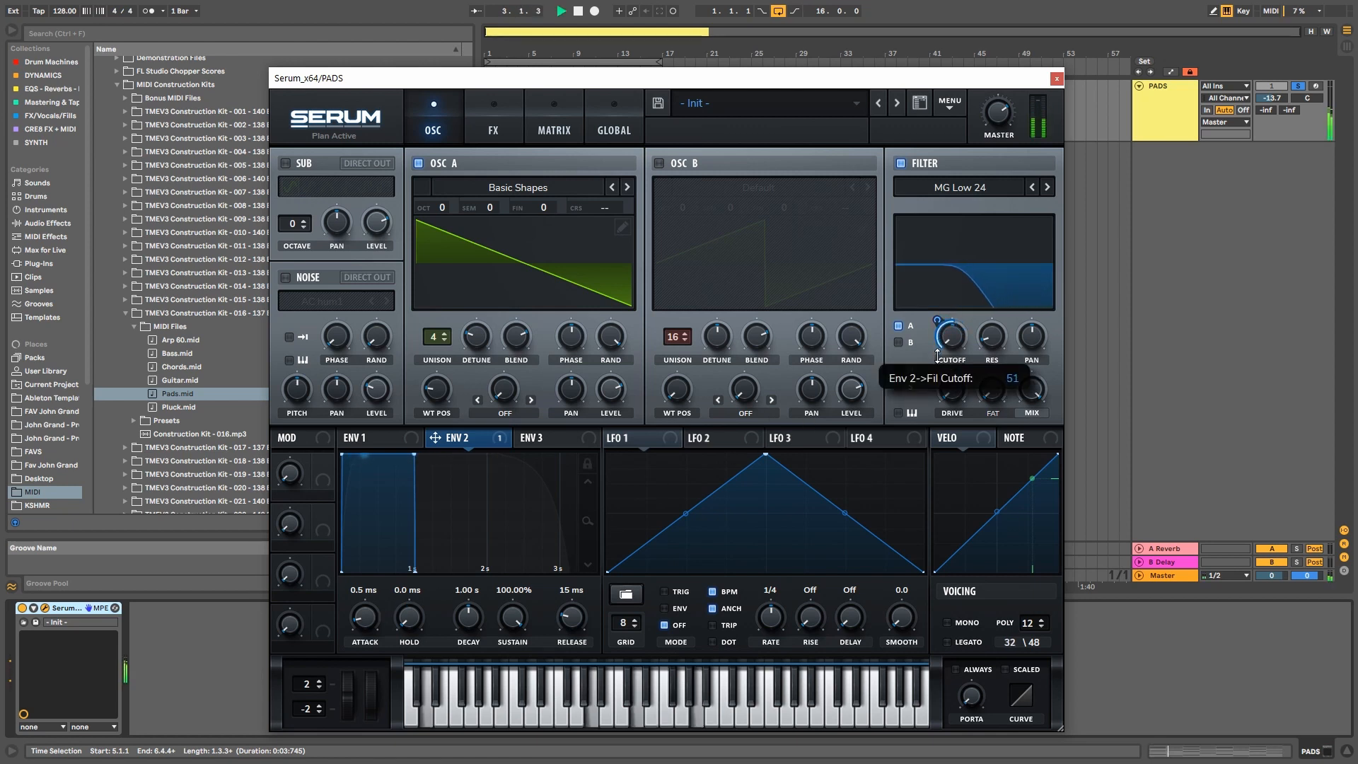
# Set Env 2's attack to 604 ms with an outward-bowed curve, and lengthen its release to 1.57 s.
pyautogui.moveTo(377, 618); pyautogui.dragTo(599, 532)
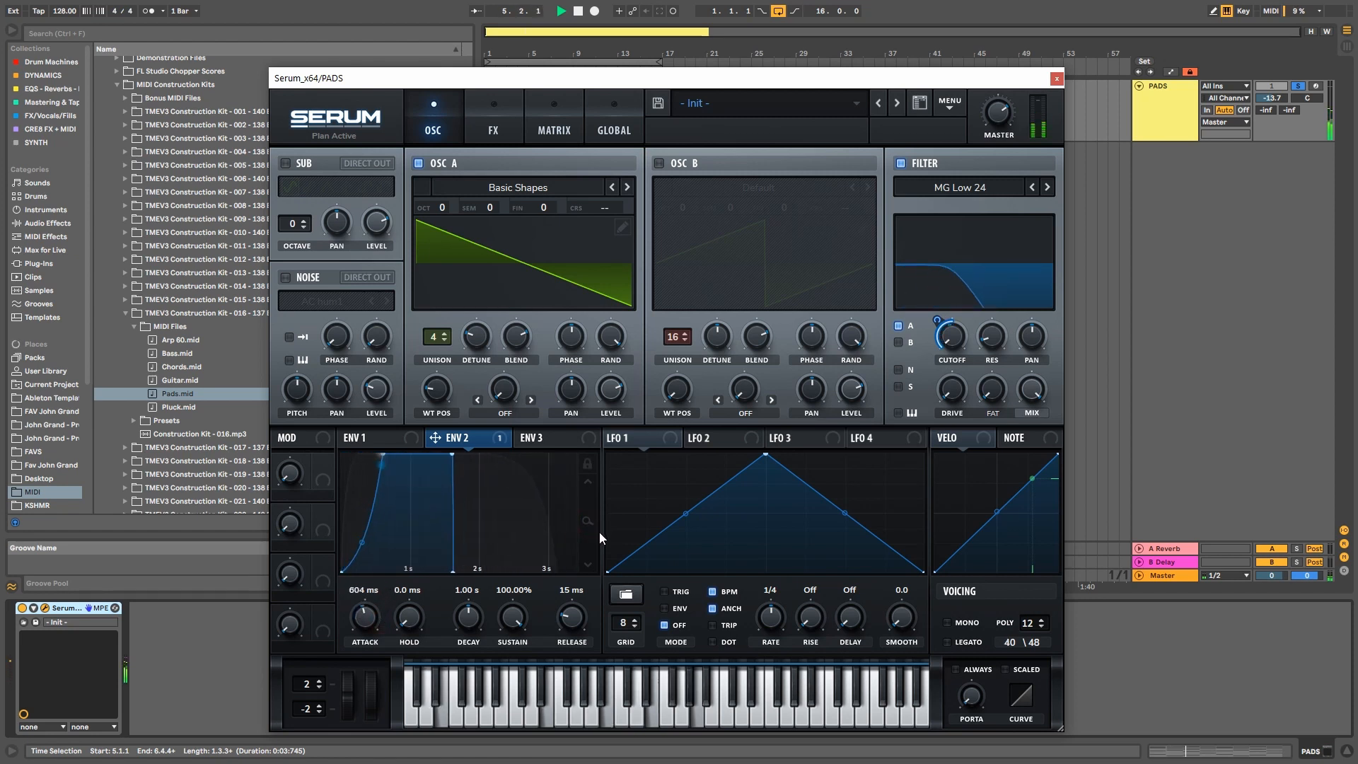
pyautogui.moveTo(361, 542); pyautogui.dragTo(362, 498)
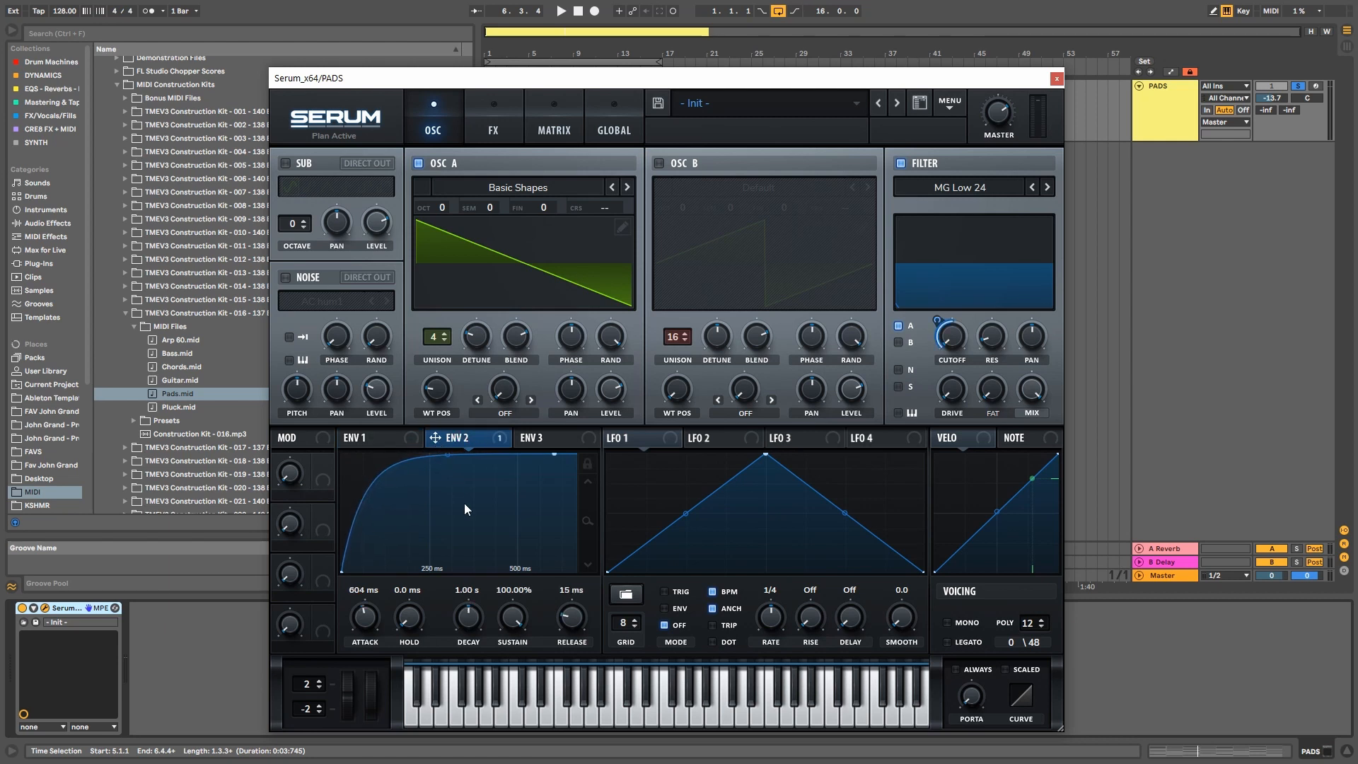
pyautogui.moveTo(584, 522); pyautogui.dragTo(588, 531)
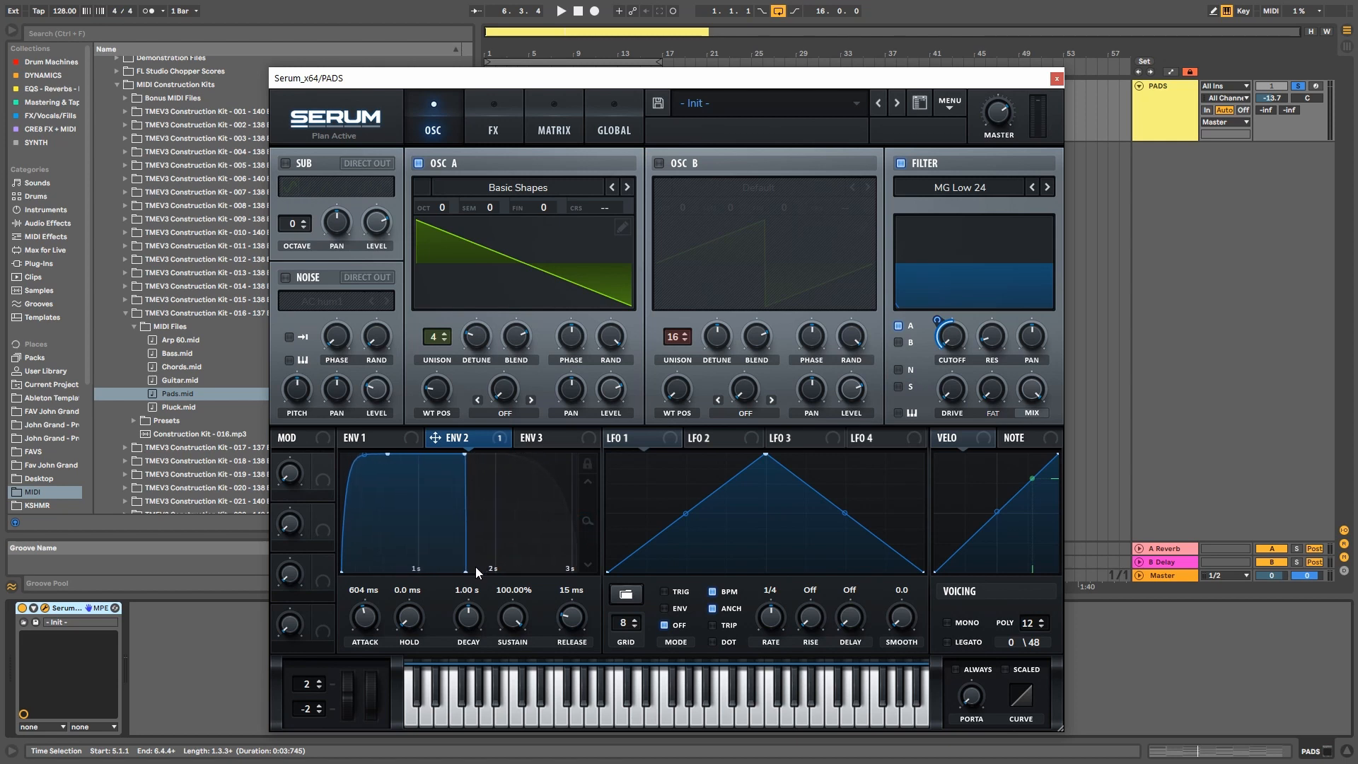
pyautogui.moveTo(467, 569); pyautogui.dragTo(550, 500)
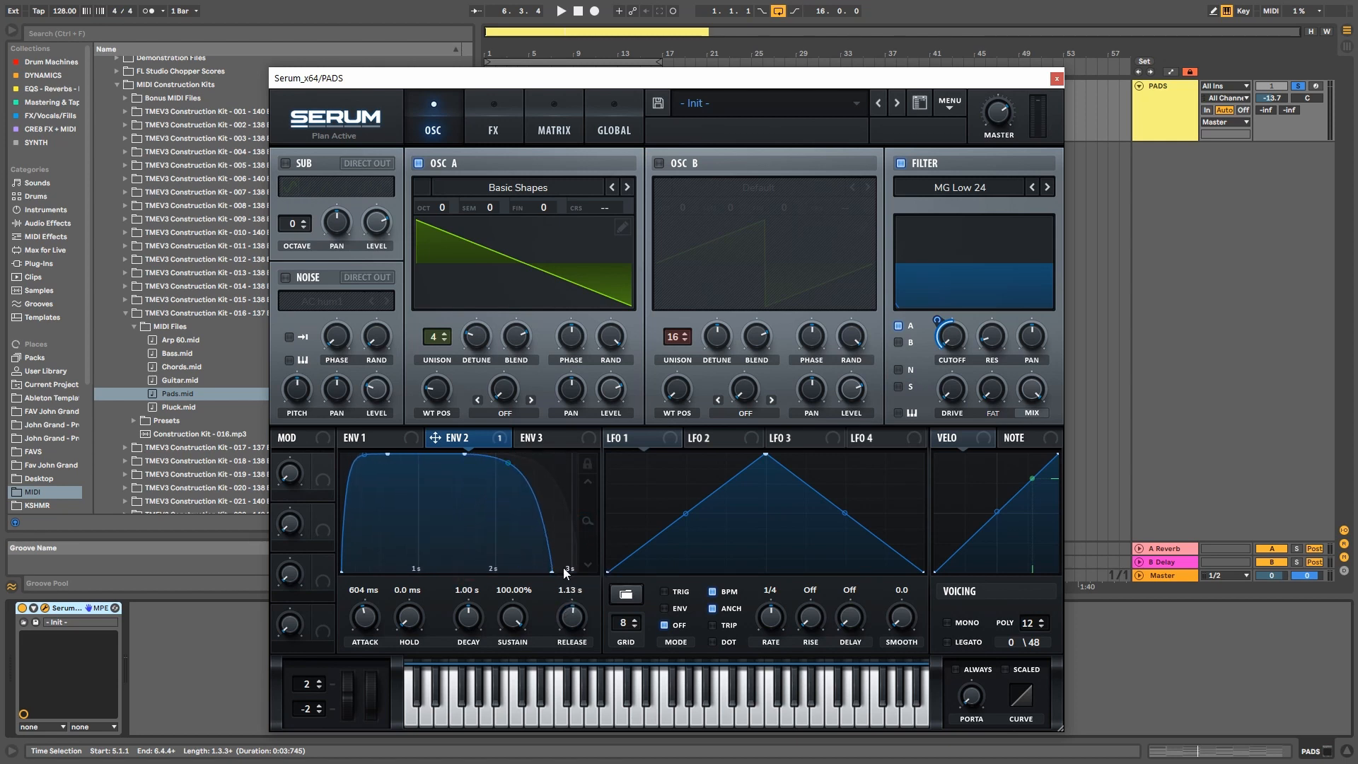
pyautogui.moveTo(552, 570); pyautogui.dragTo(579, 570)
# Play the chords while fine-tuning Env 2's modulation amount on the cutoff and raising the filter resonance.
pyautogui.press('space')
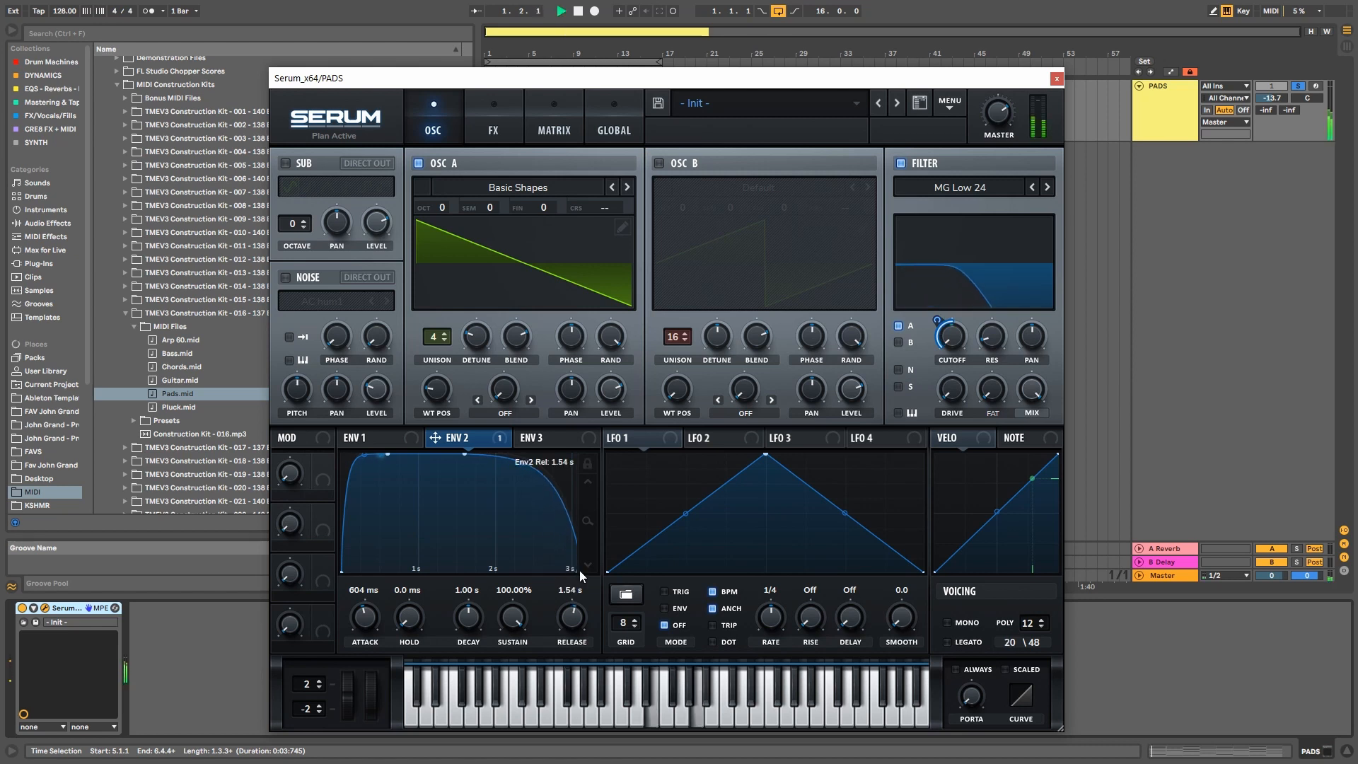
pyautogui.moveTo(939, 316)
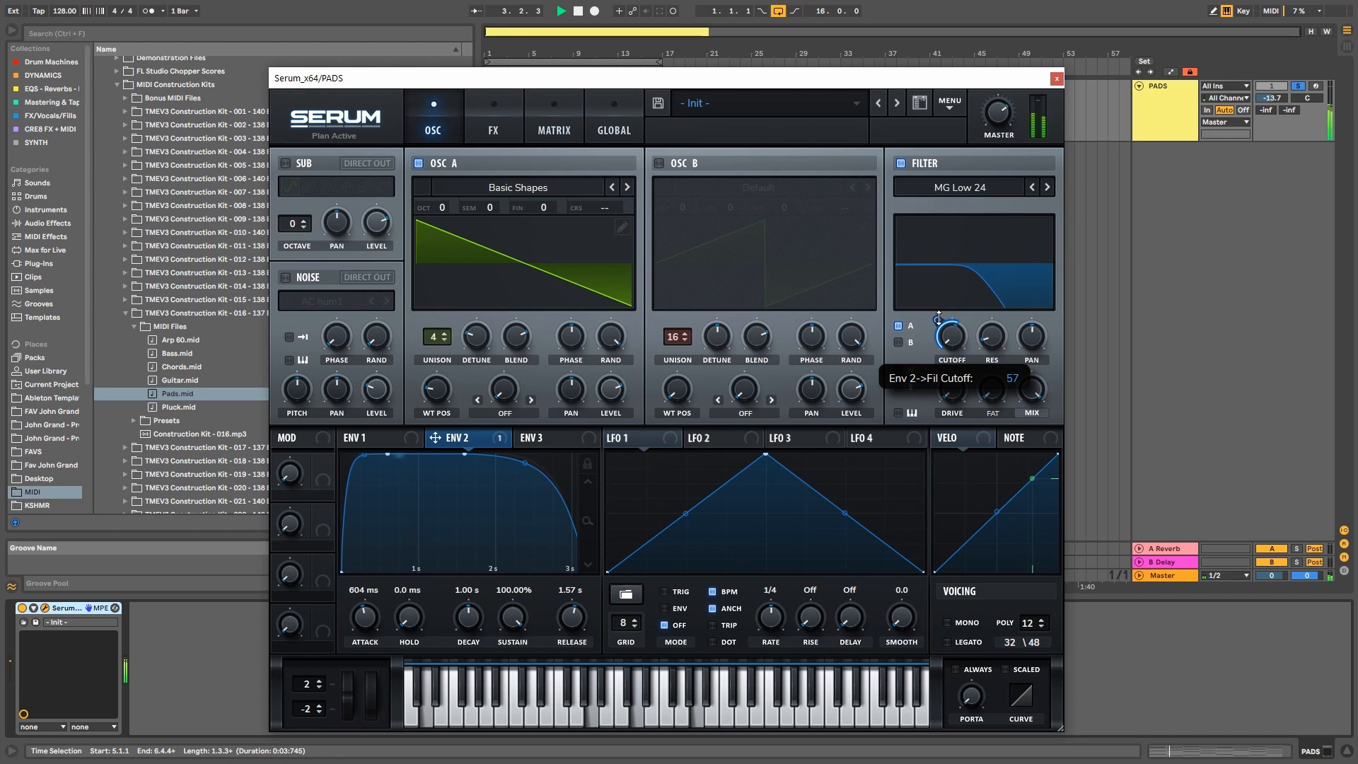
pyautogui.moveTo(994, 337); pyautogui.dragTo(949, 320)
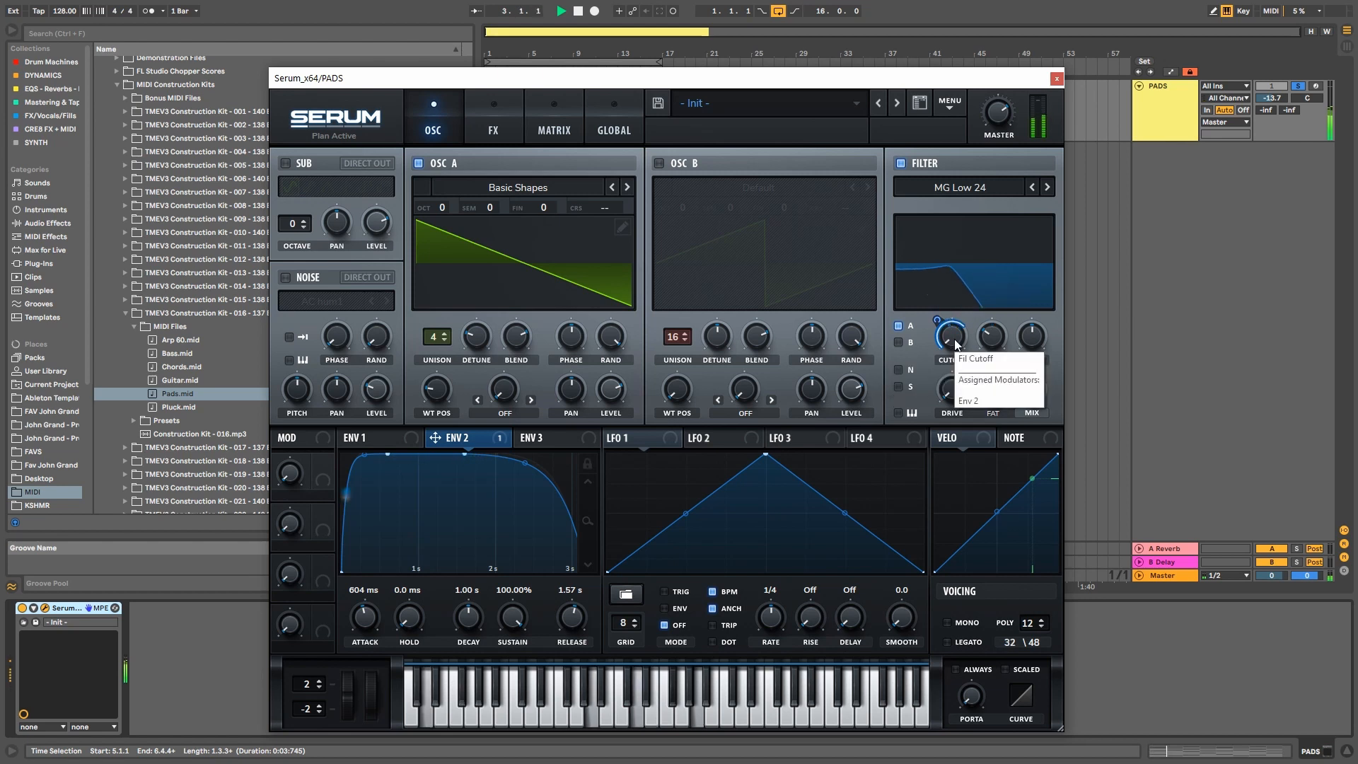
# Flatten Env 2's attack curve slightly, set its attack to 634 ms, and audition the pad.
pyautogui.moveTo(586, 522); pyautogui.dragTo(591, 582)
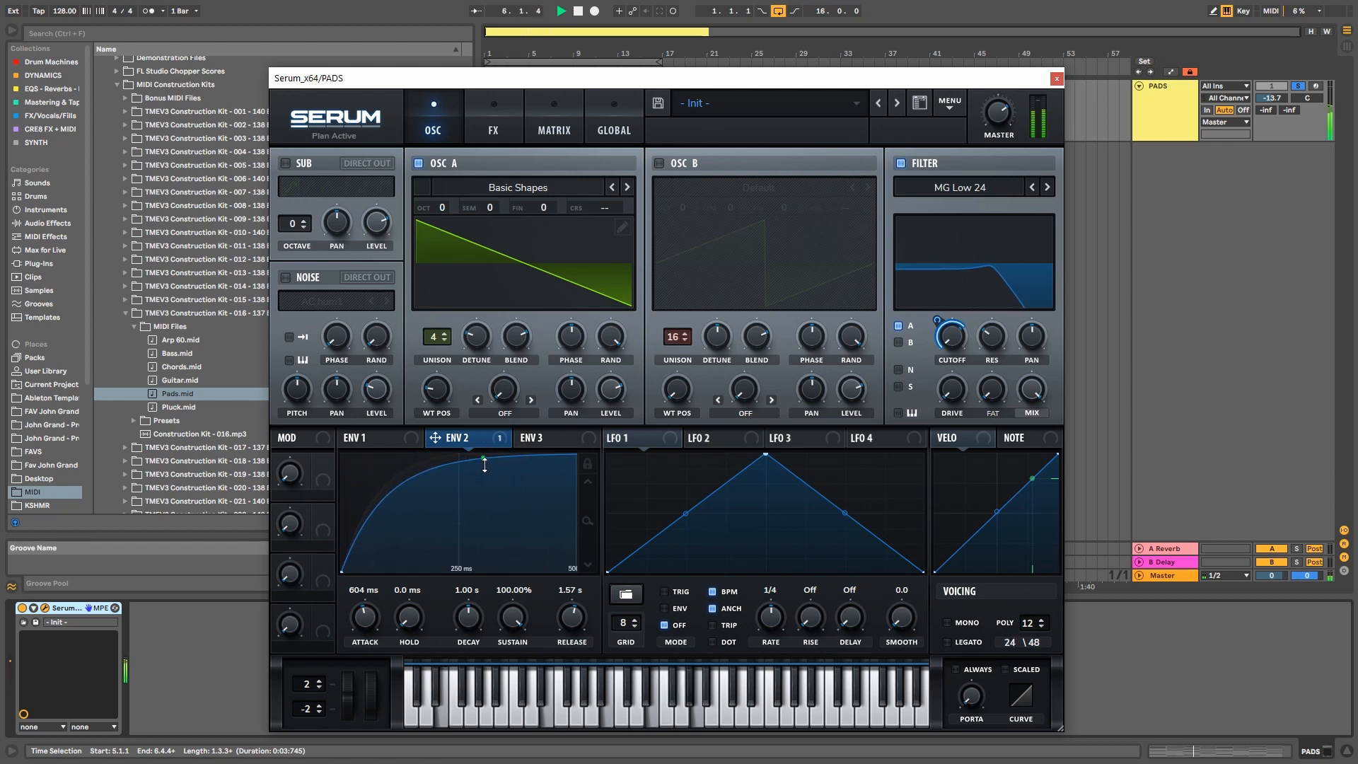
pyautogui.moveTo(359, 620); pyautogui.dragTo(360, 617)
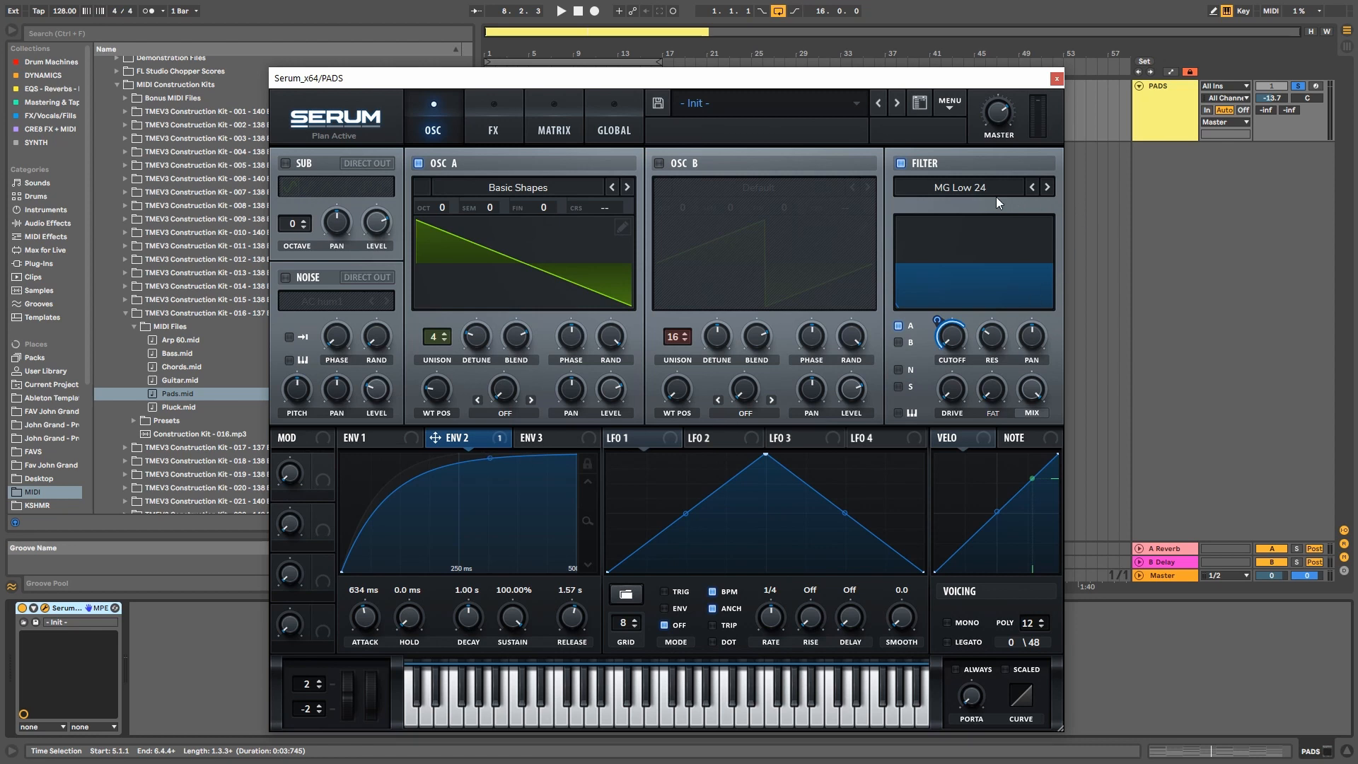
pyautogui.press('space')
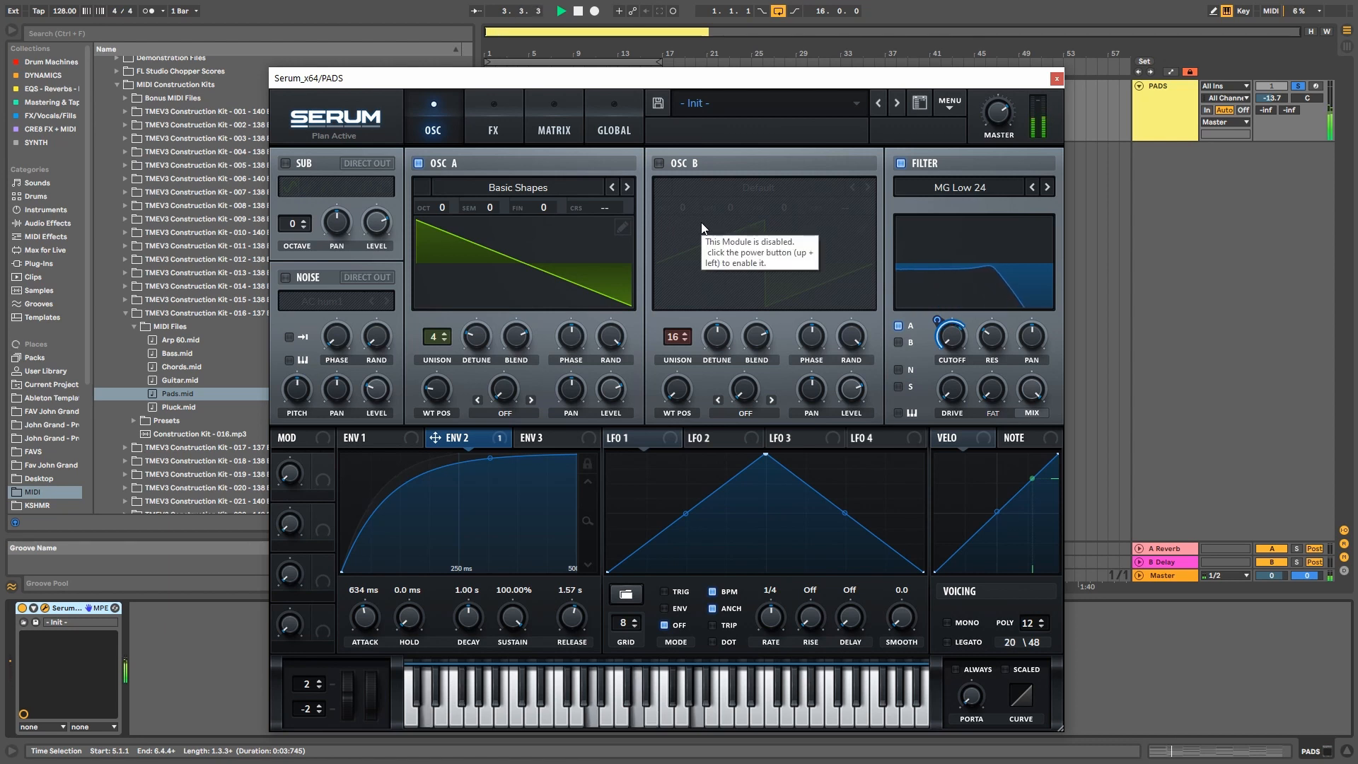
pyautogui.press('space')
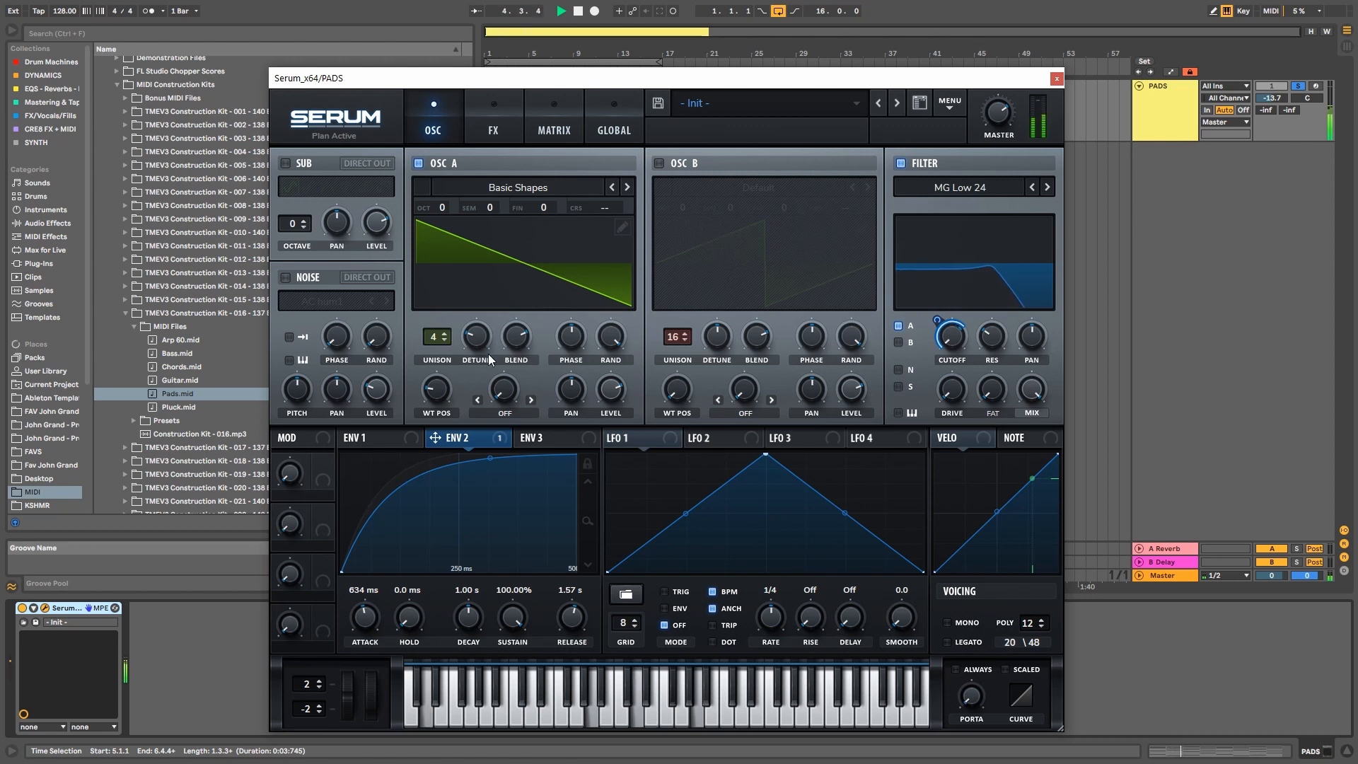
# Show oscillator A's wavetable in 3D, and enable oscillator B routed through the filter.
pyautogui.click(531, 263)
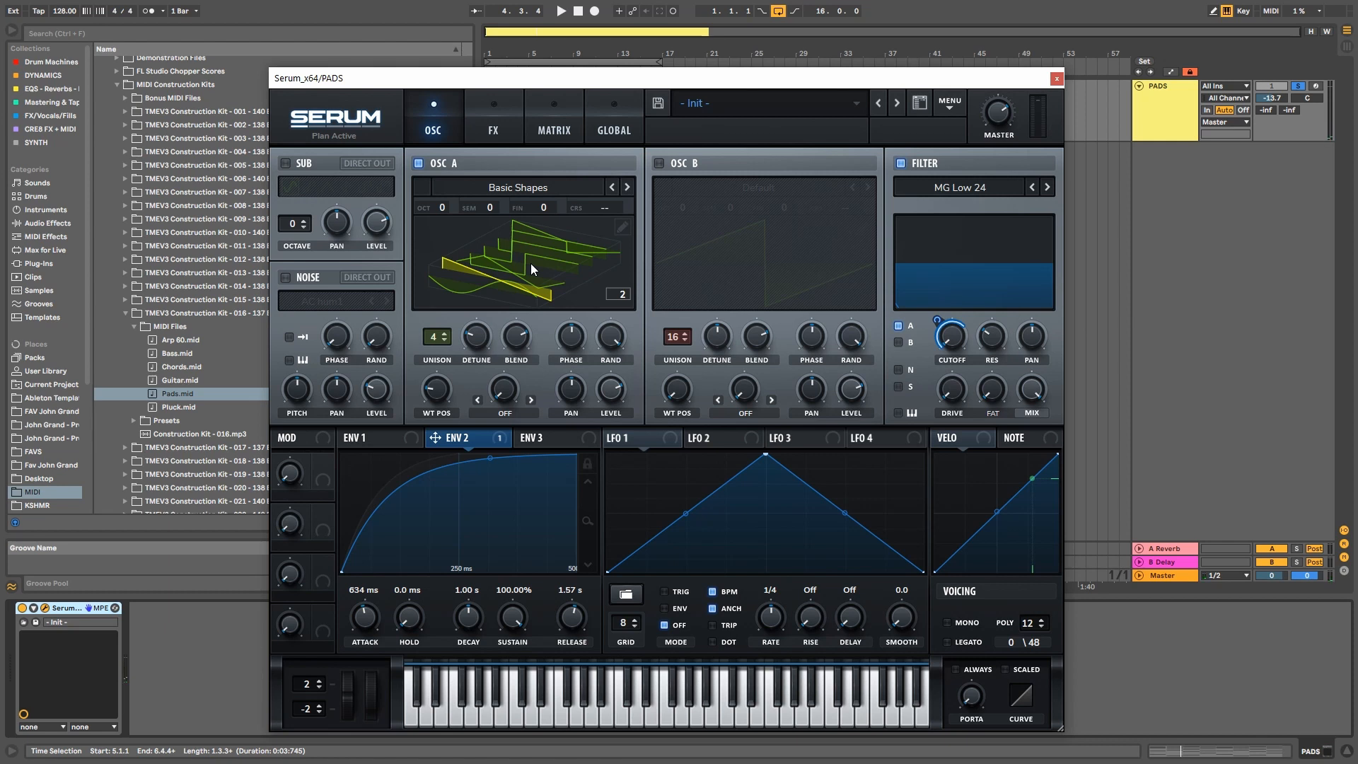
pyautogui.click(659, 163)
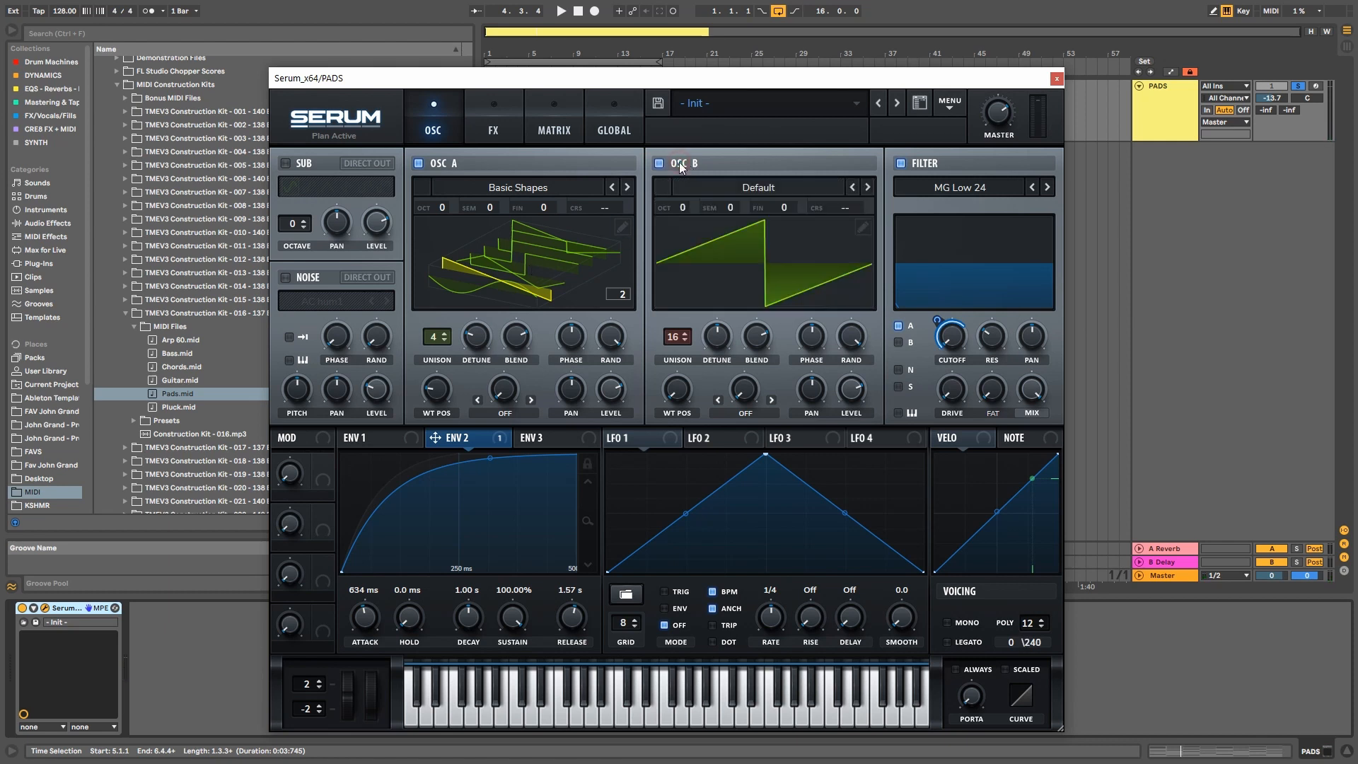
pyautogui.click(902, 341)
# Set oscillator B to 8 unison voices and reduce its detune while the chords play.
pyautogui.moveTo(677, 336); pyautogui.dragTo(683, 469)
pyautogui.press('space')
pyautogui.moveTo(721, 335); pyautogui.dragTo(720, 358)
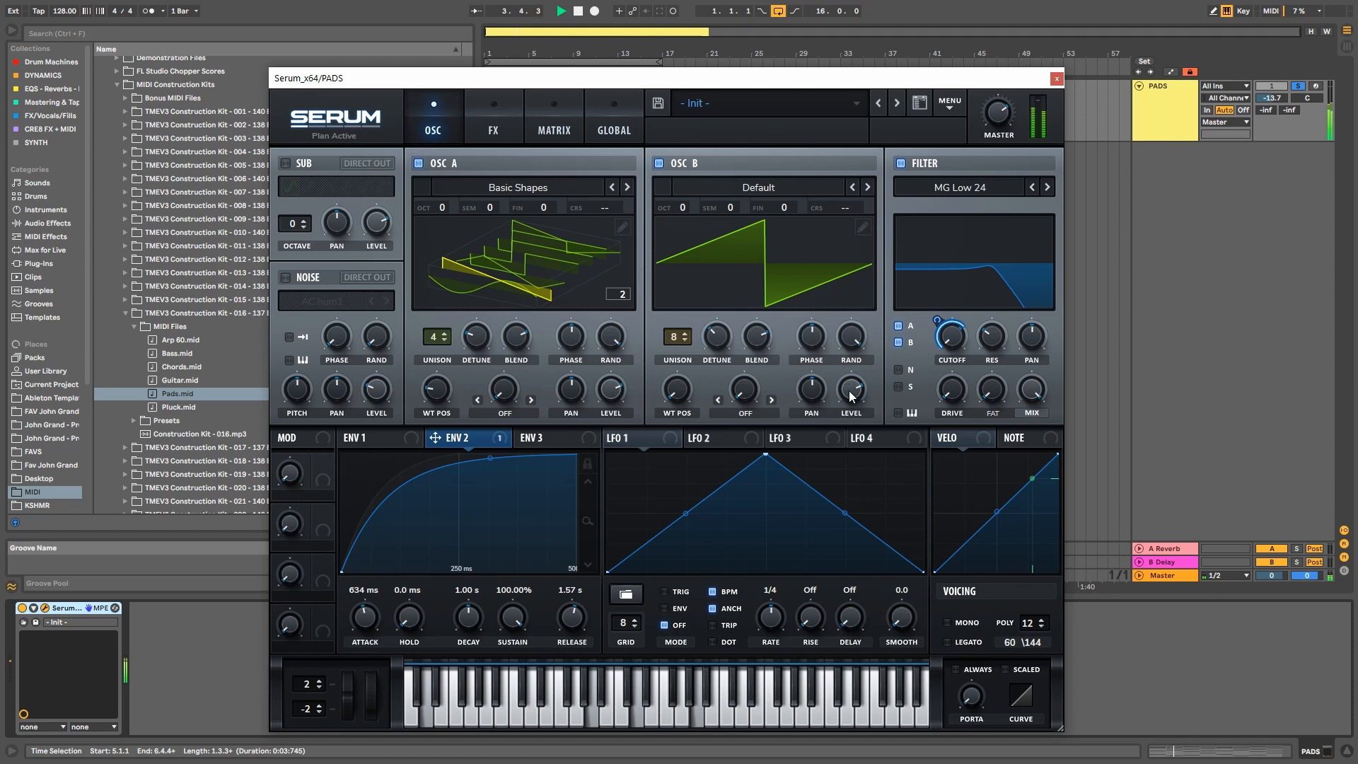
# Assign LFO 1 to oscillator B's fine tuning, and audition oscillator B alone and together with oscillator A.
pyautogui.click(669, 443)
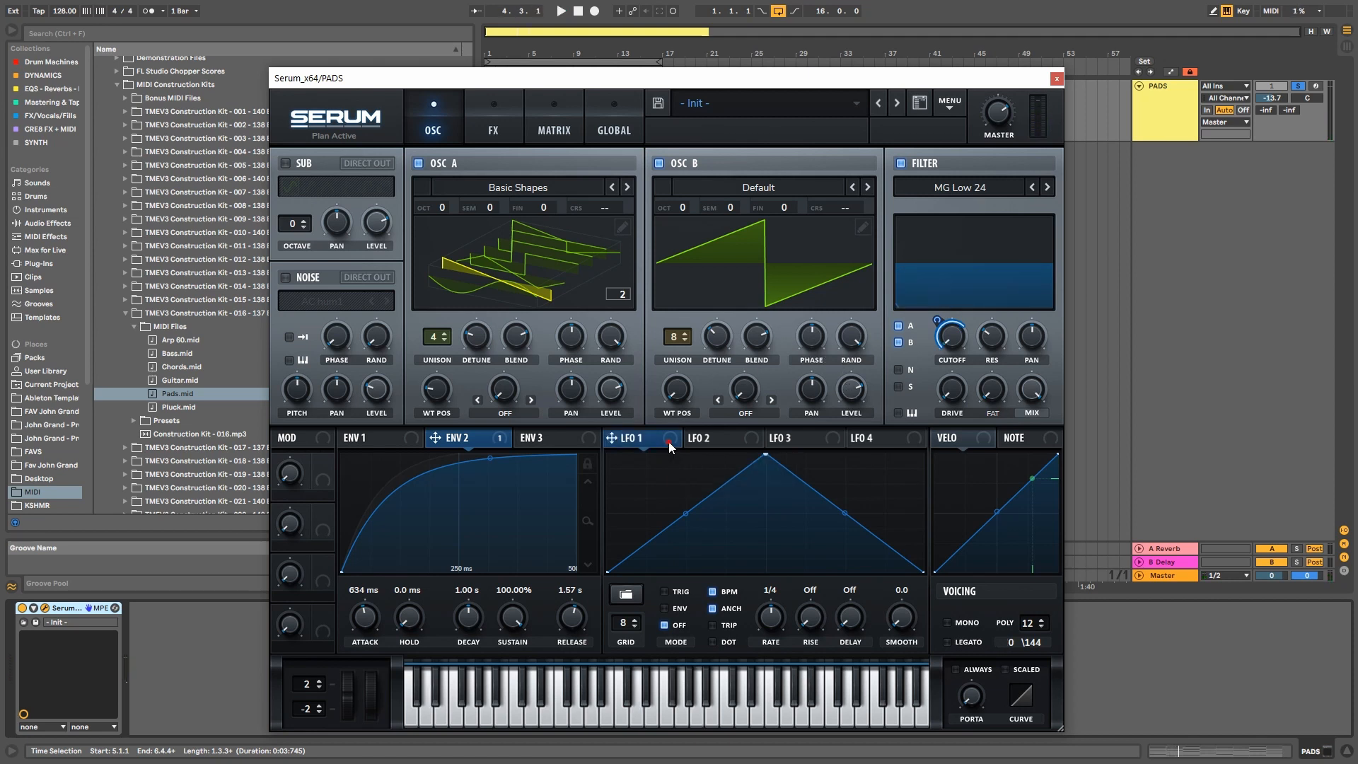
pyautogui.moveTo(789, 209); pyautogui.dragTo(804, 215)
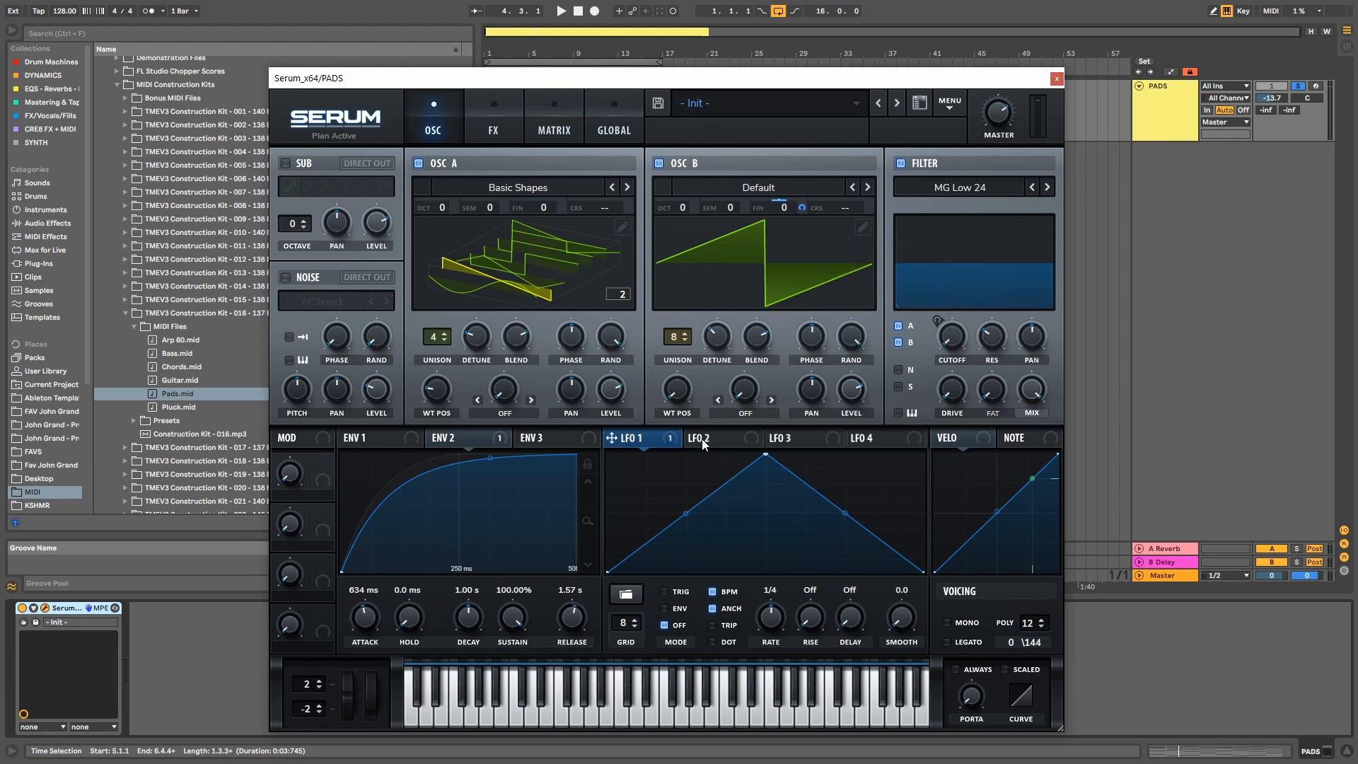
pyautogui.click(438, 165)
pyautogui.press('space')
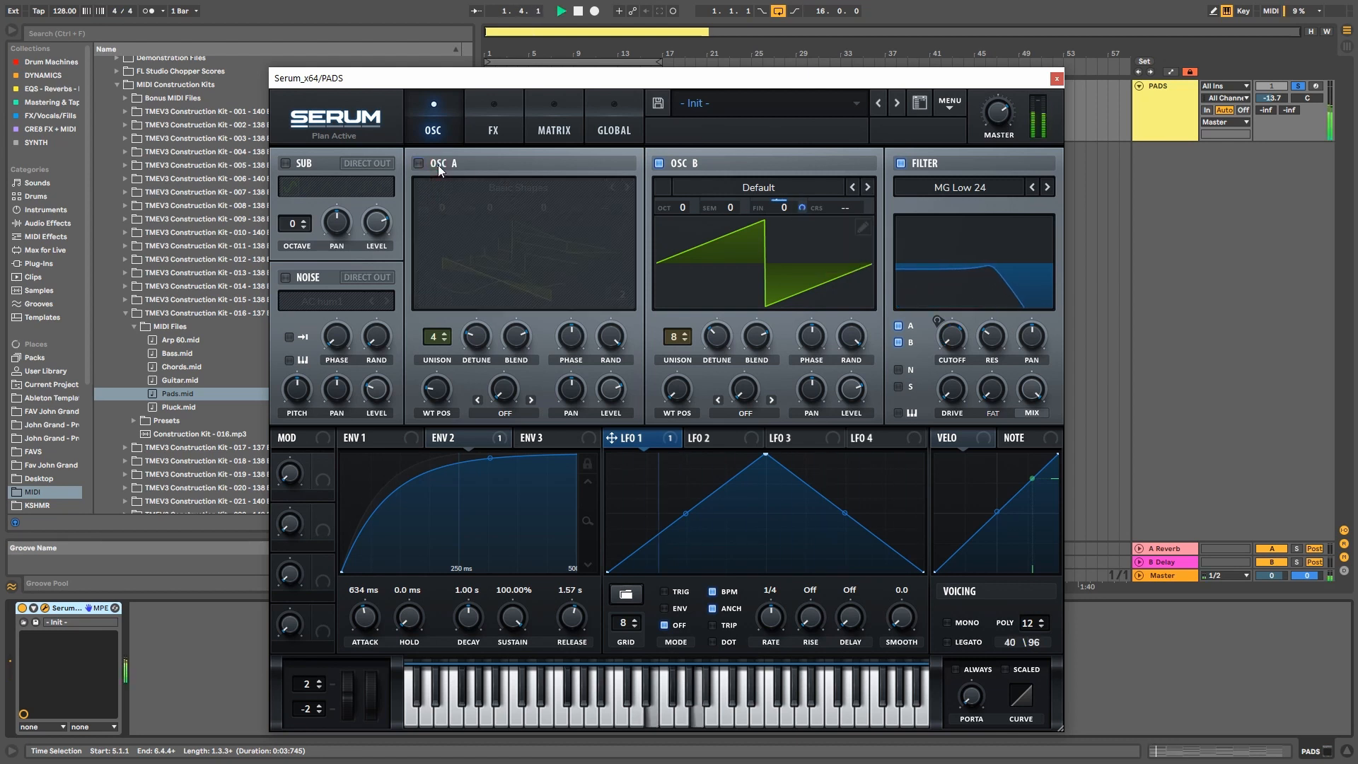
pyautogui.click(439, 164)
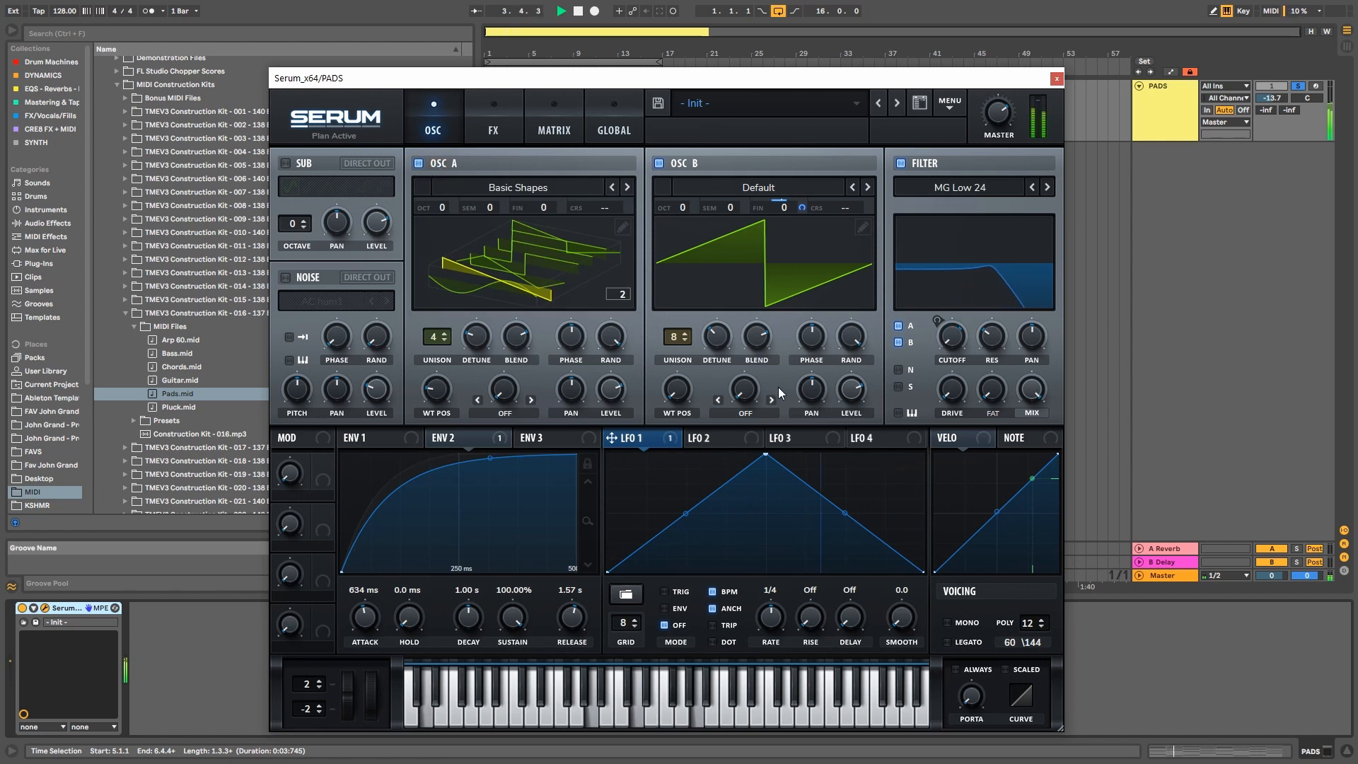
pyautogui.press('space')
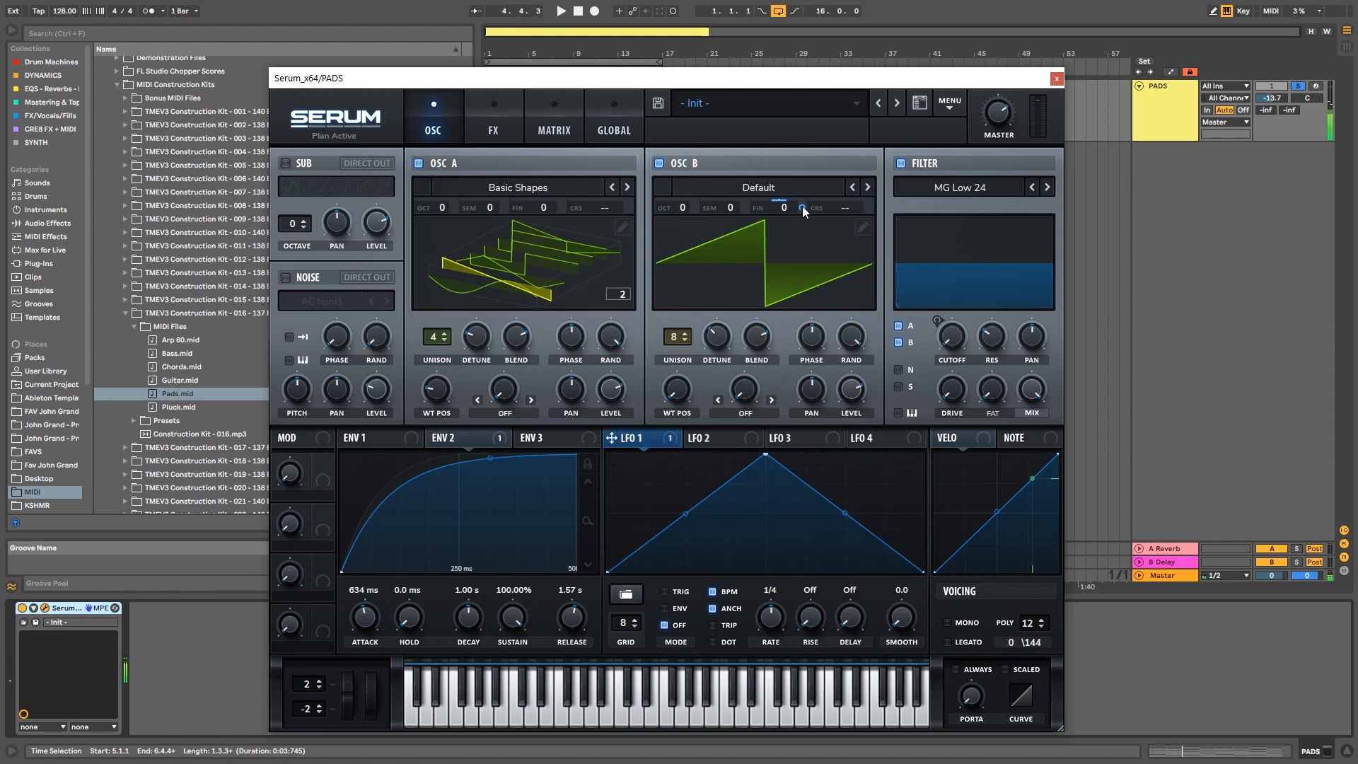
# Bow both the rising and falling segments of LFO 1 outward into a rounded arch.
pyautogui.moveTo(802, 207)
pyautogui.moveTo(687, 512); pyautogui.dragTo(686, 471)
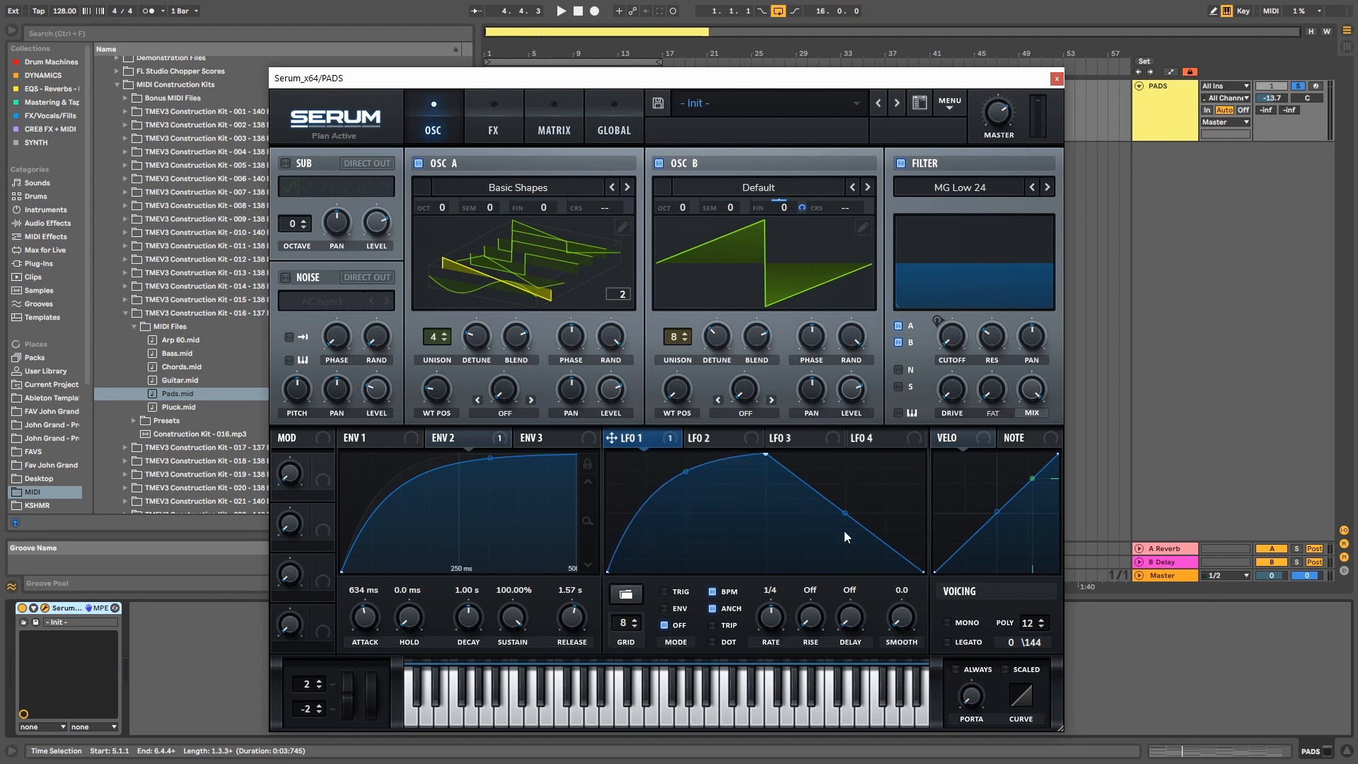
pyautogui.moveTo(845, 514); pyautogui.dragTo(848, 498)
# Audition and adjust LFO 1's modulation depth on oscillator B's fine tuning, and set the LFO rate to 1/2.
pyautogui.press('space')
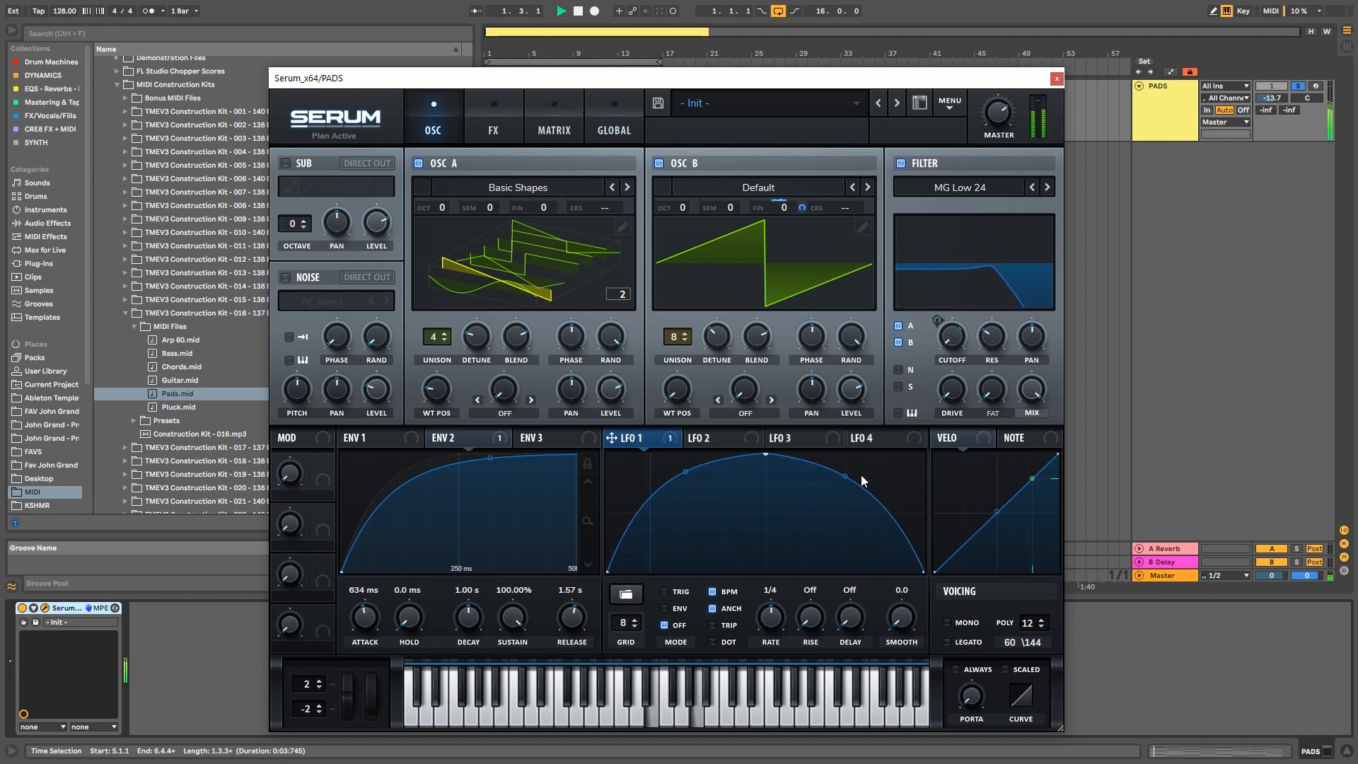
pyautogui.moveTo(808, 209); pyautogui.dragTo(808, 226)
pyautogui.press('space')
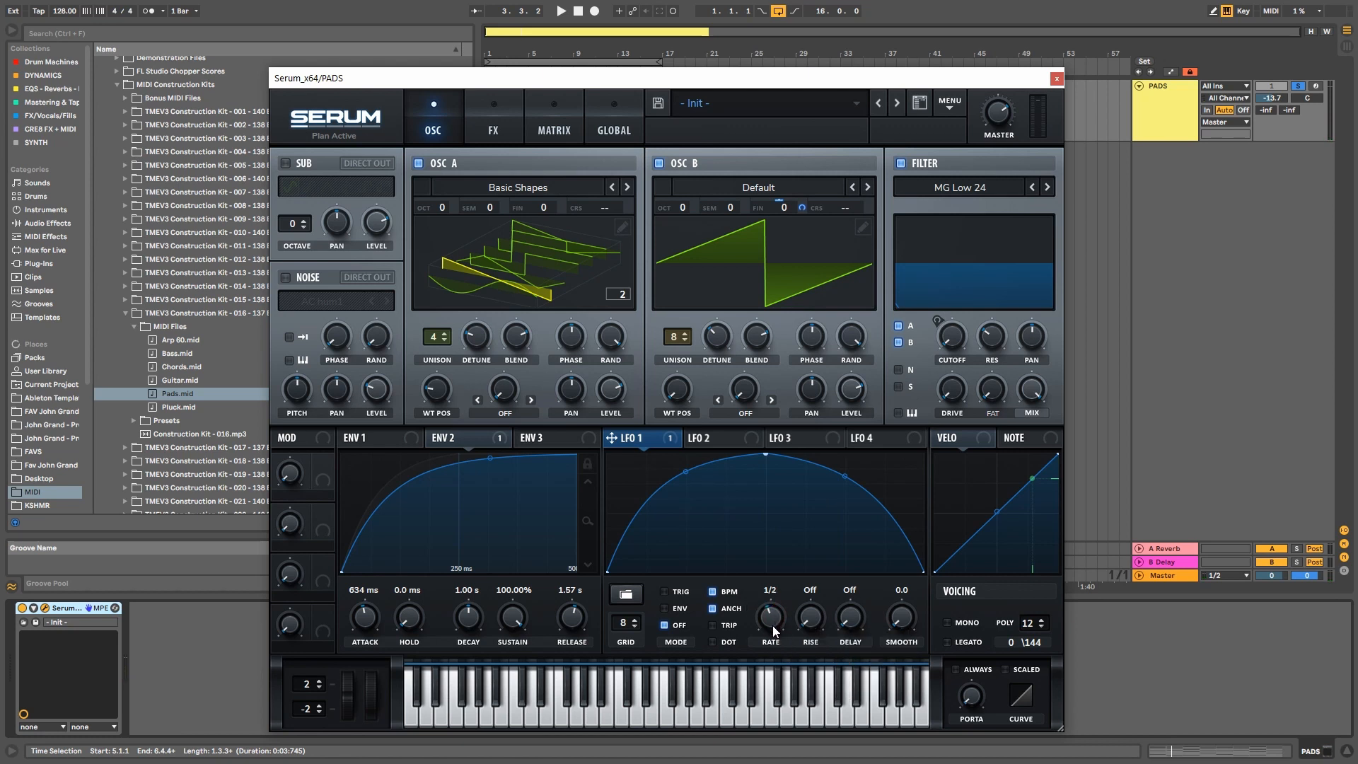
# Set LFO 1's rate to 2 bar and adjust its modulation depth on oscillator B's fine tuning while auditioning the chords.
pyautogui.press('space')
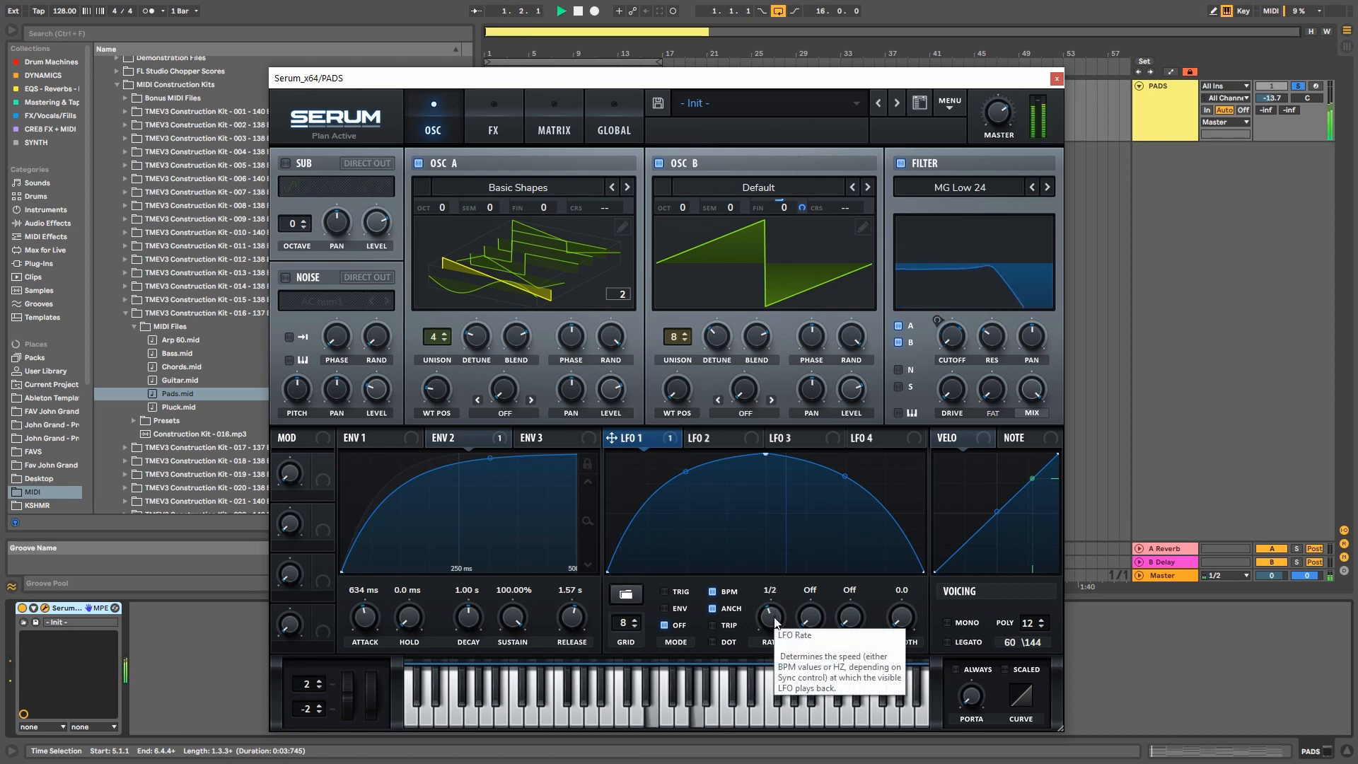
pyautogui.moveTo(775, 620); pyautogui.dragTo(774, 622)
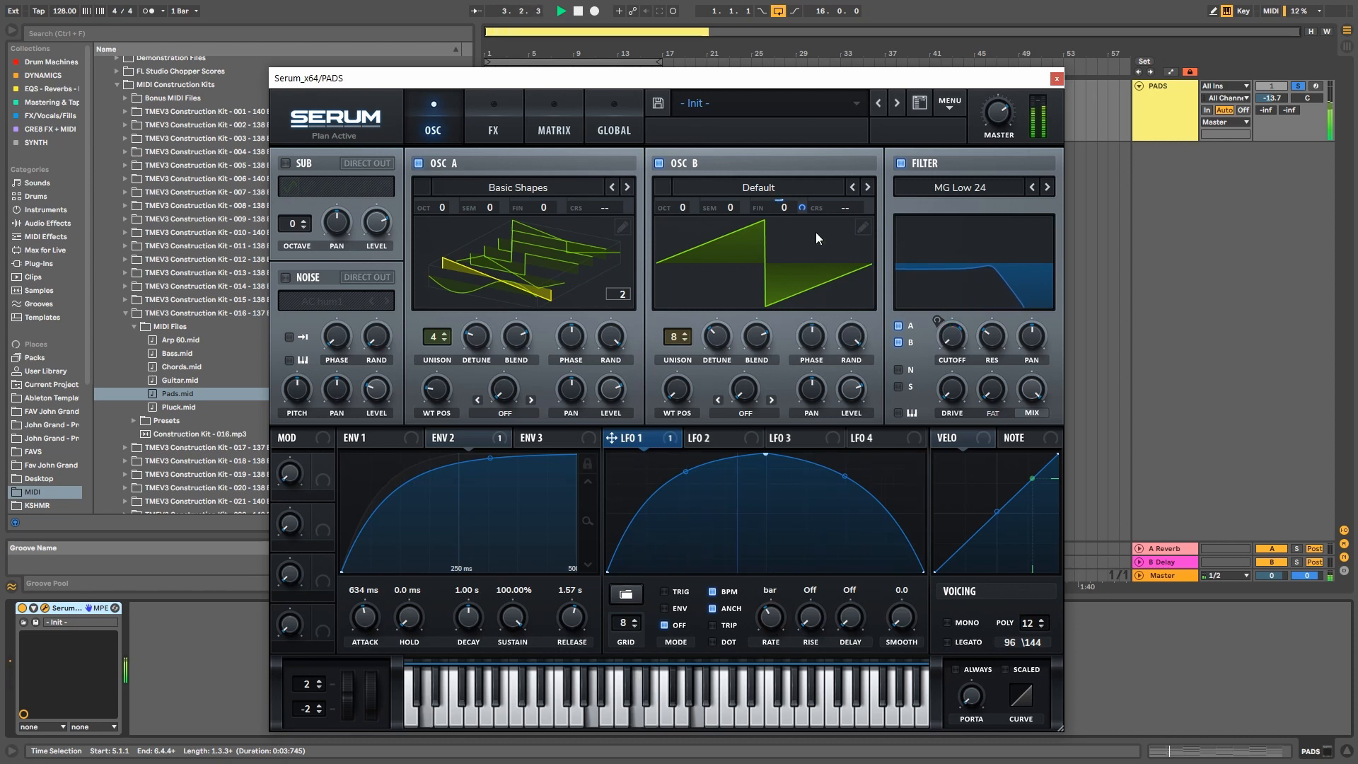
pyautogui.moveTo(804, 208); pyautogui.dragTo(805, 199)
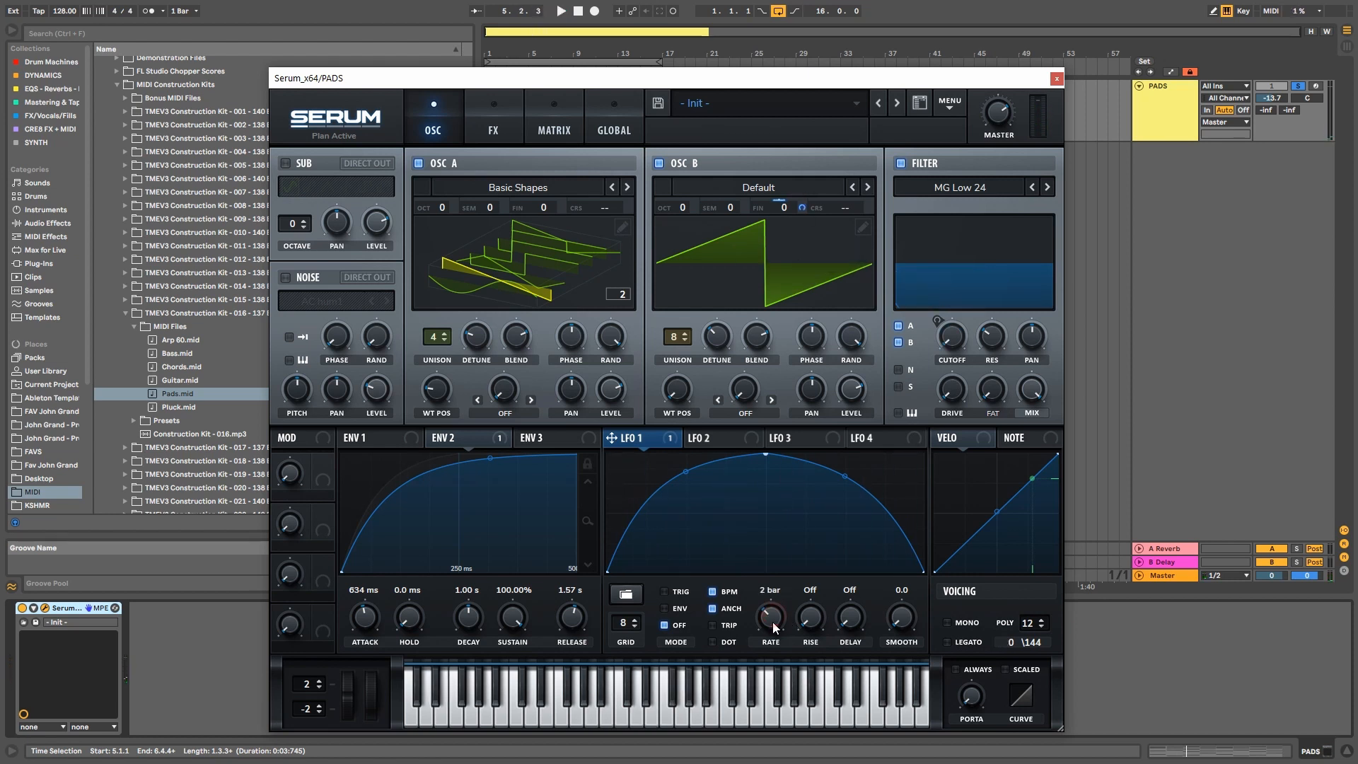
pyautogui.press('space')
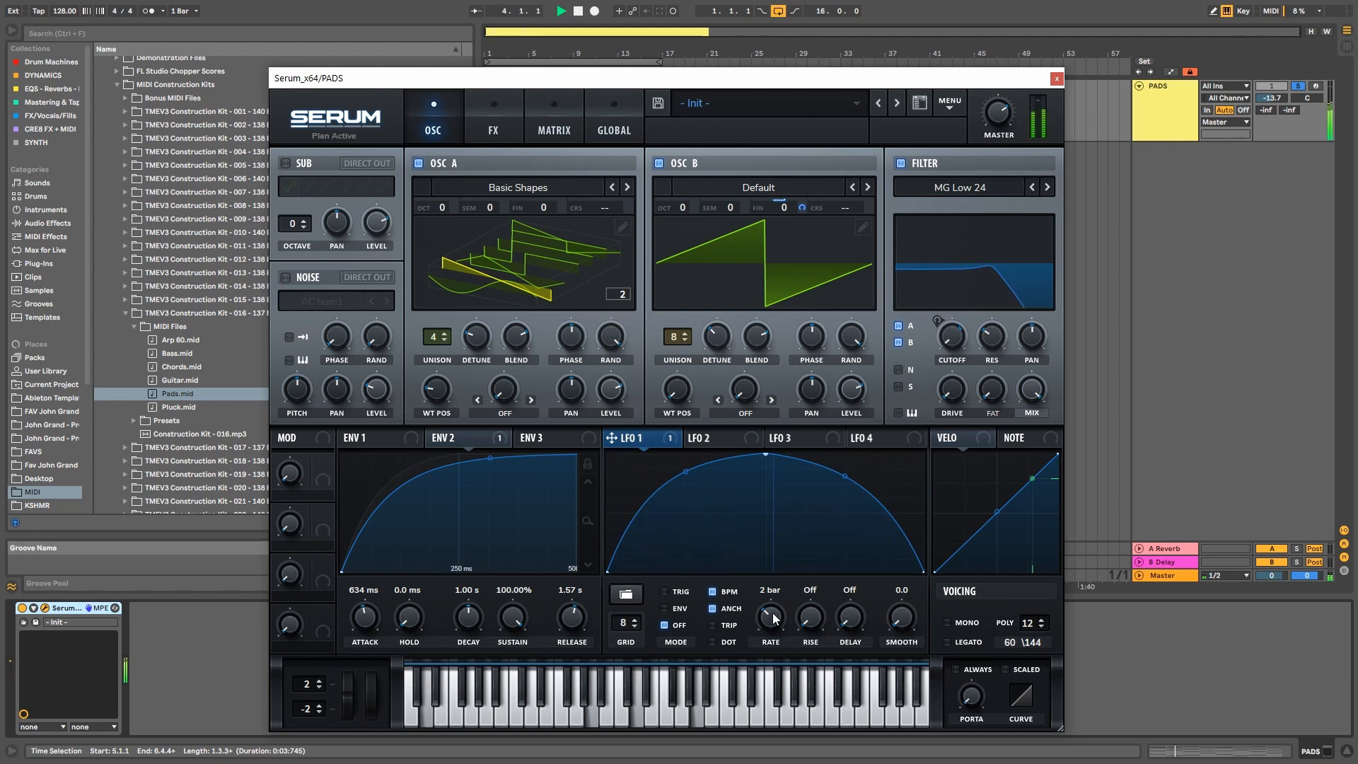
pyautogui.press('space')
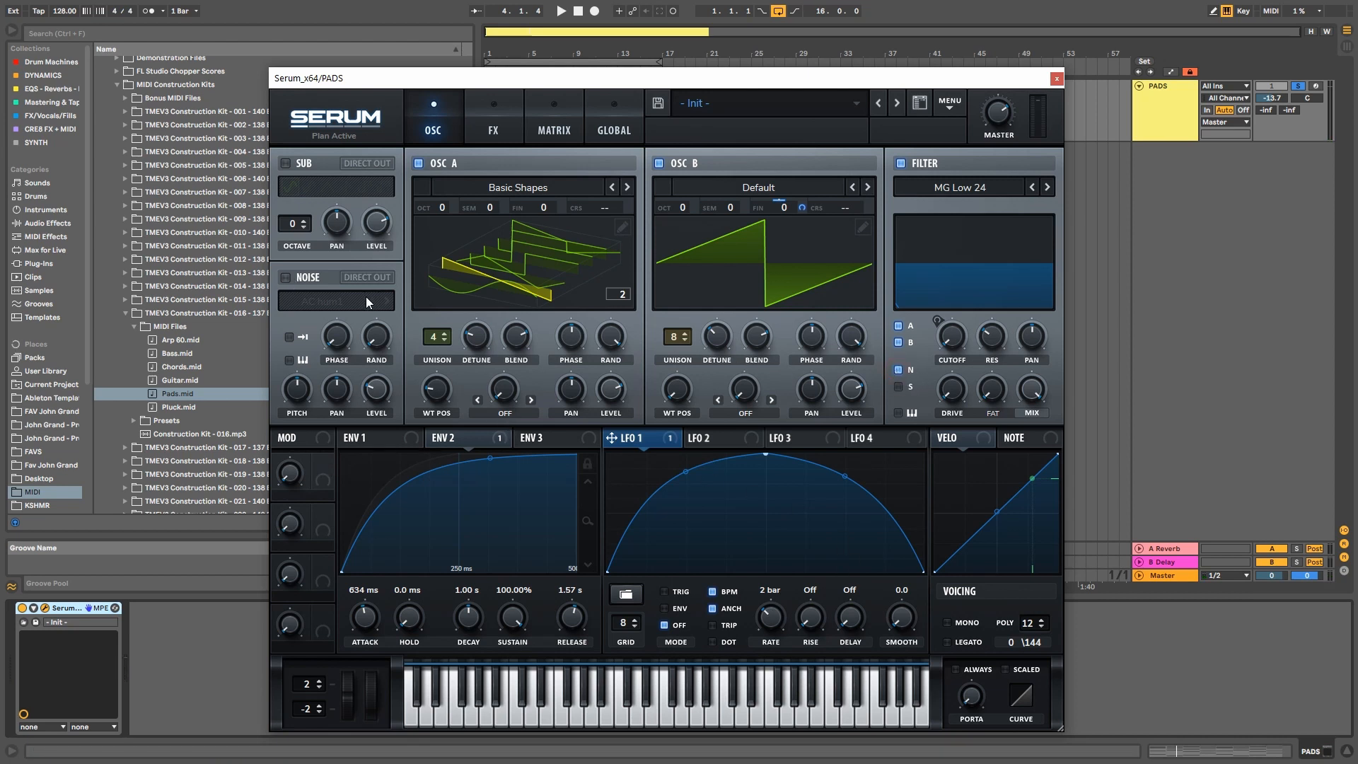
# Enable the noise oscillator with the Analog J106 Chorus sample in one-shot mode, and raise its level during playback.
pyautogui.click(308, 277)
pyautogui.click(322, 302)
pyautogui.moveTo(332, 320)
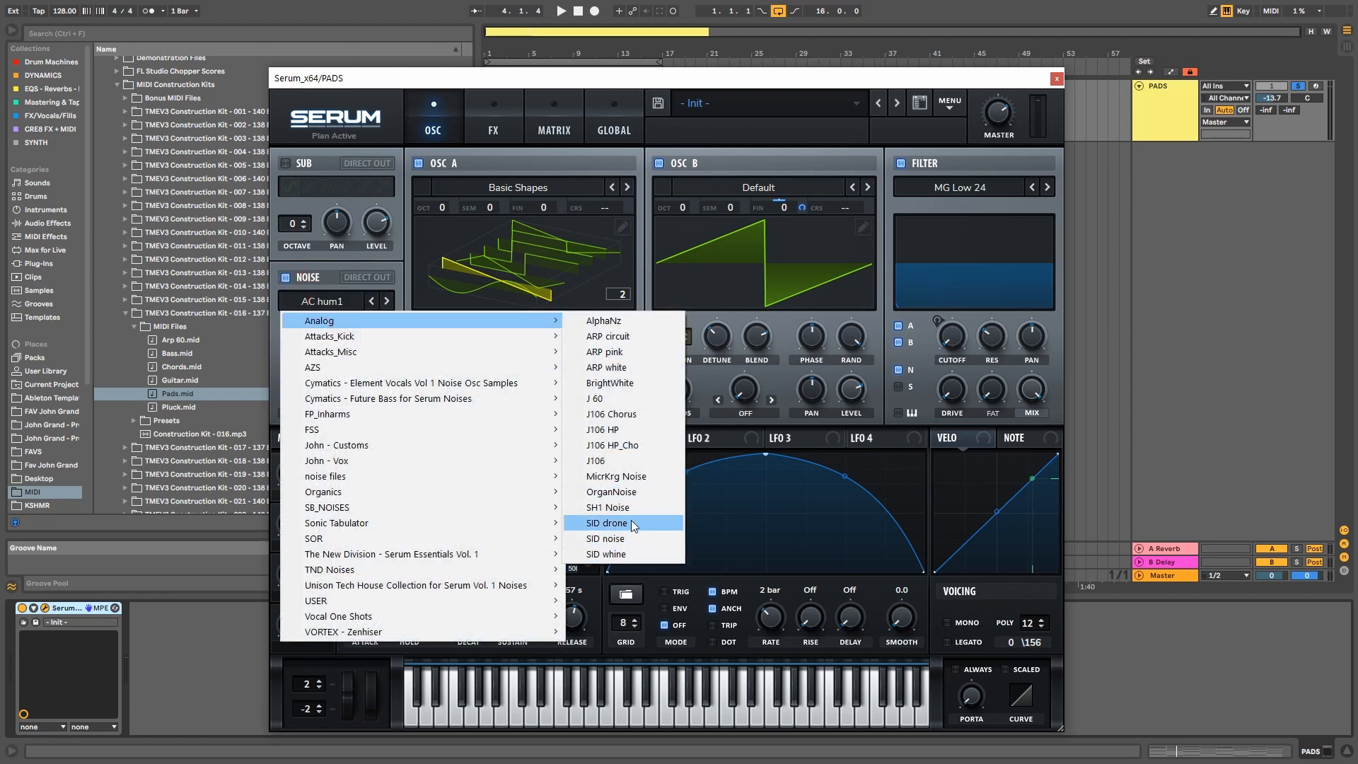
pyautogui.click(633, 415)
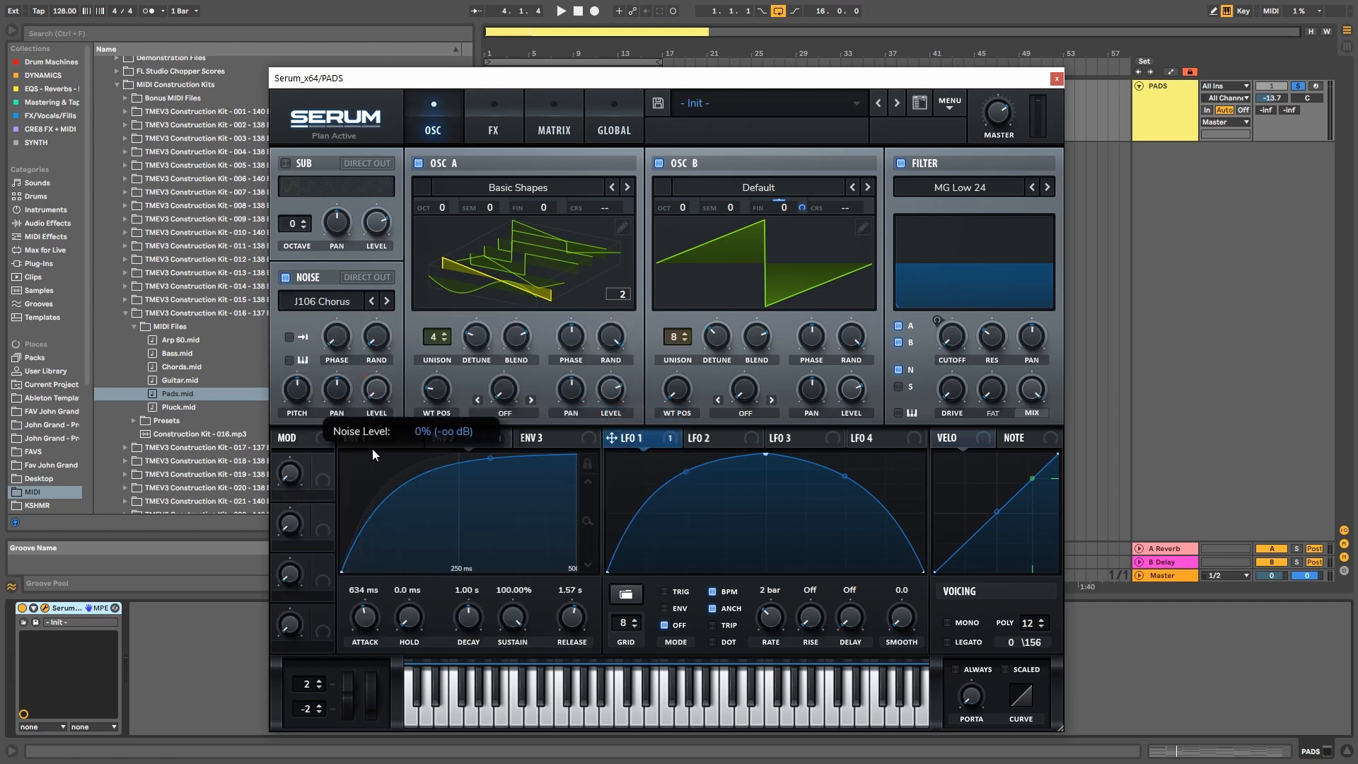
pyautogui.click(290, 337)
pyautogui.press('space')
pyautogui.moveTo(379, 388); pyautogui.dragTo(376, 284)
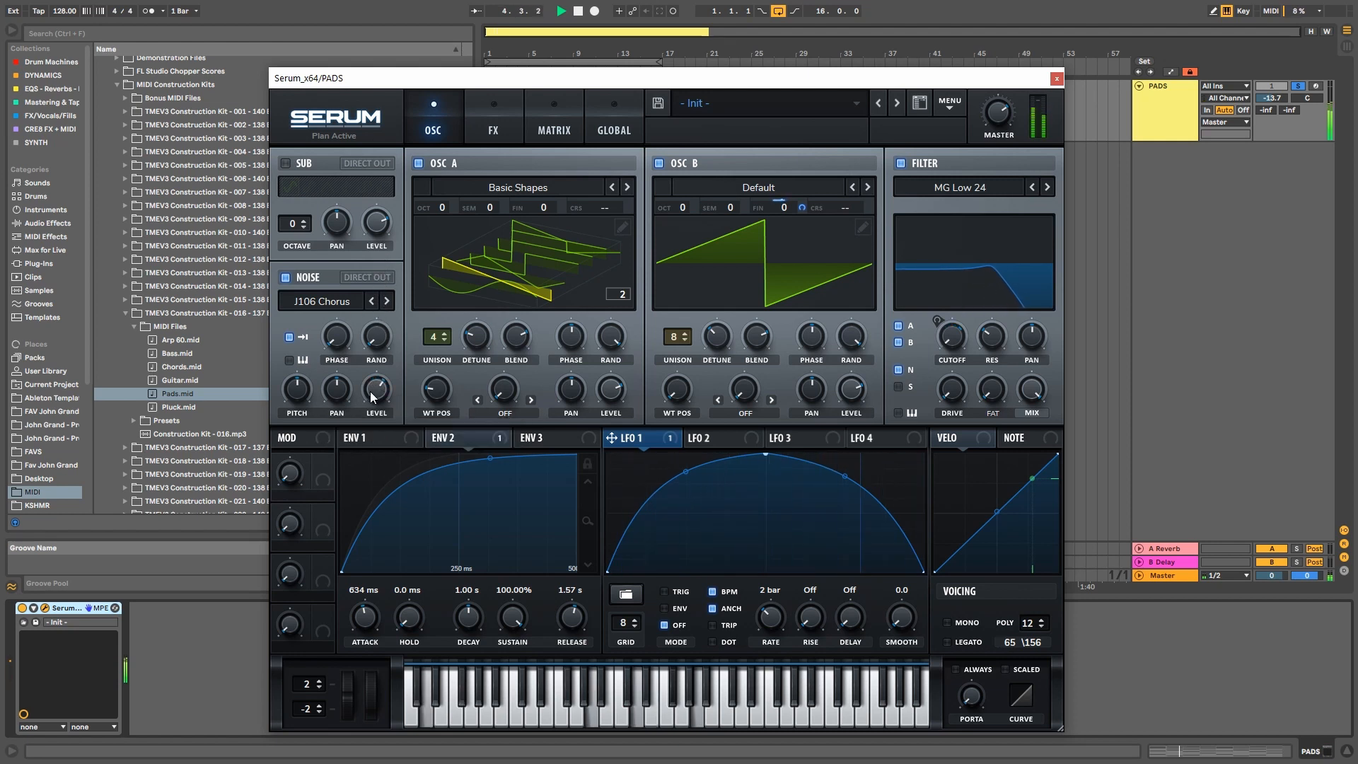
# Try the noise with keyboard pitch tracking on and one-shot off, adjusting its level while the chords play.
pyautogui.click(291, 359)
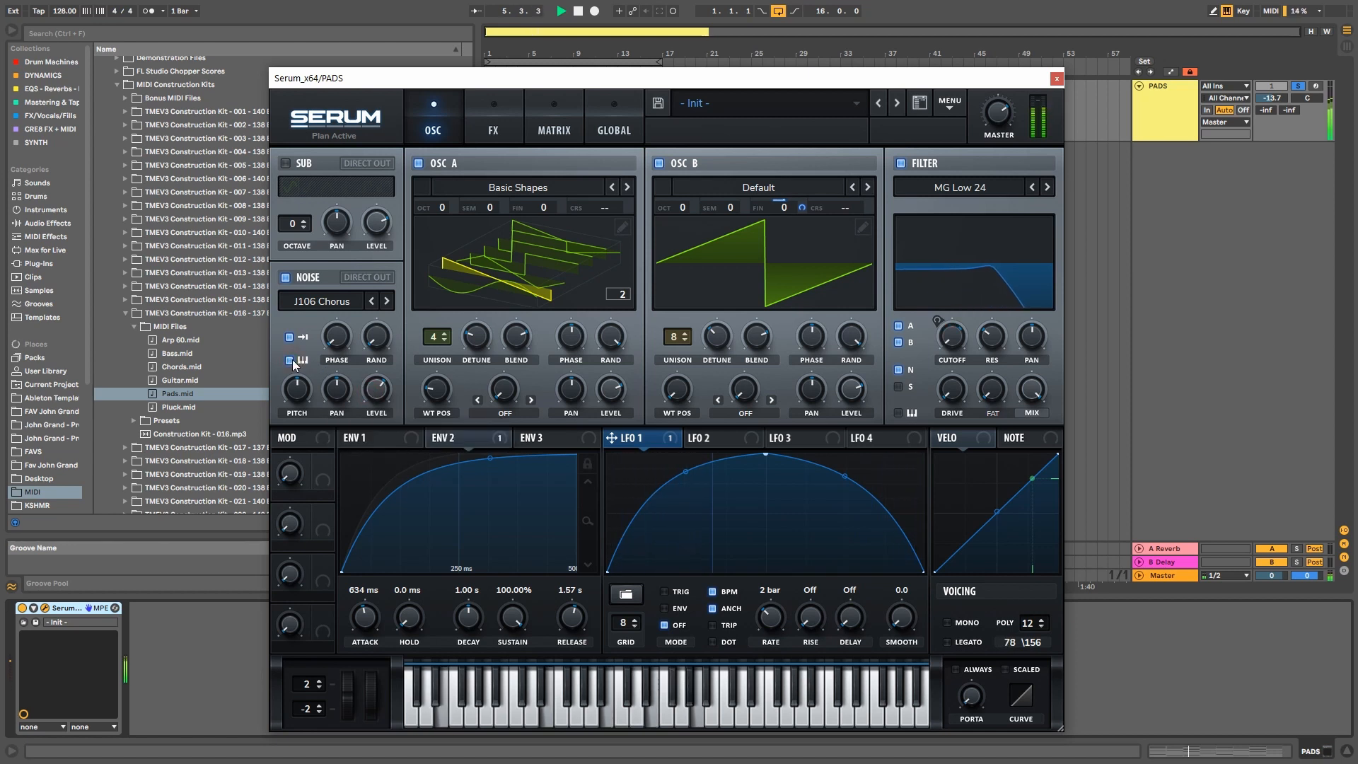
pyautogui.click(295, 336)
pyautogui.moveTo(374, 381); pyautogui.dragTo(372, 368)
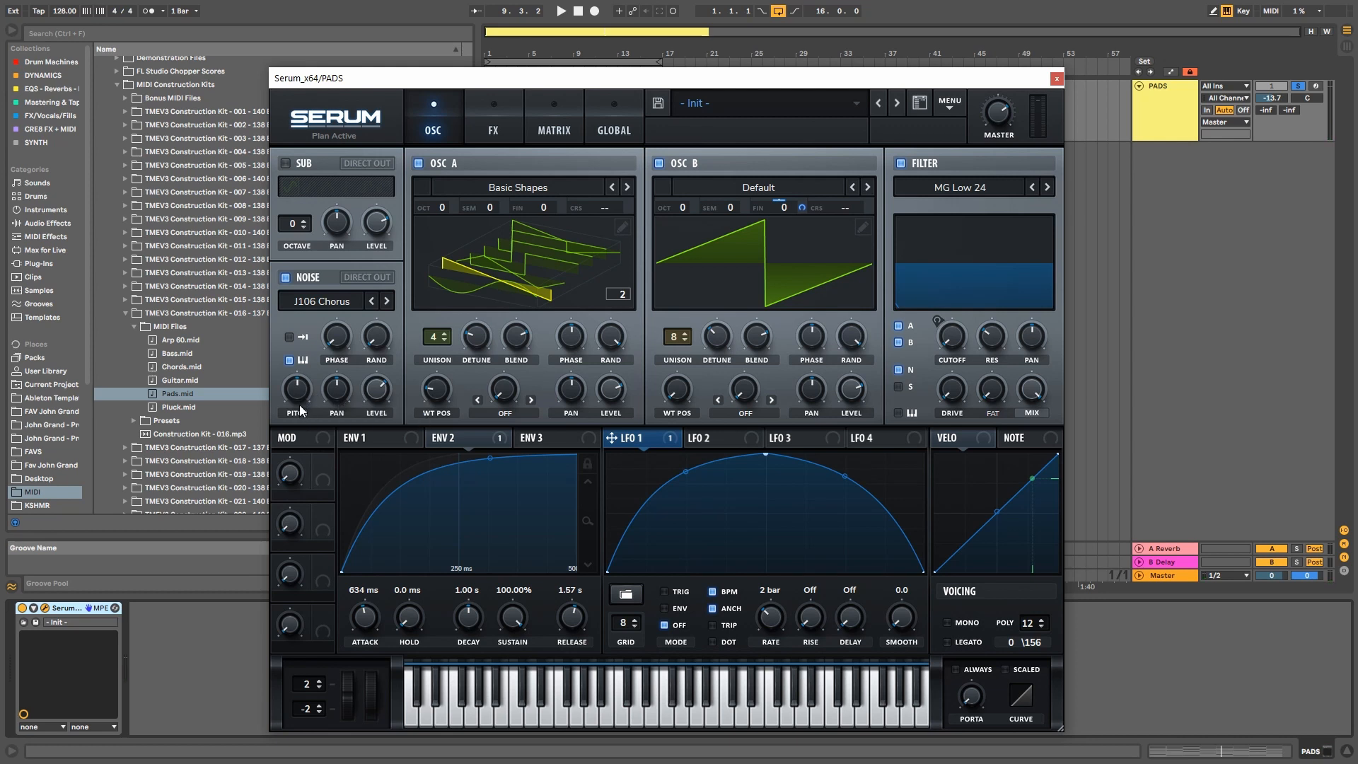
# Try different noise pitch and level settings during playback, and remove the noise from the filter routing.
pyautogui.moveTo(302, 389); pyautogui.dragTo(304, 345)
pyautogui.press('space')
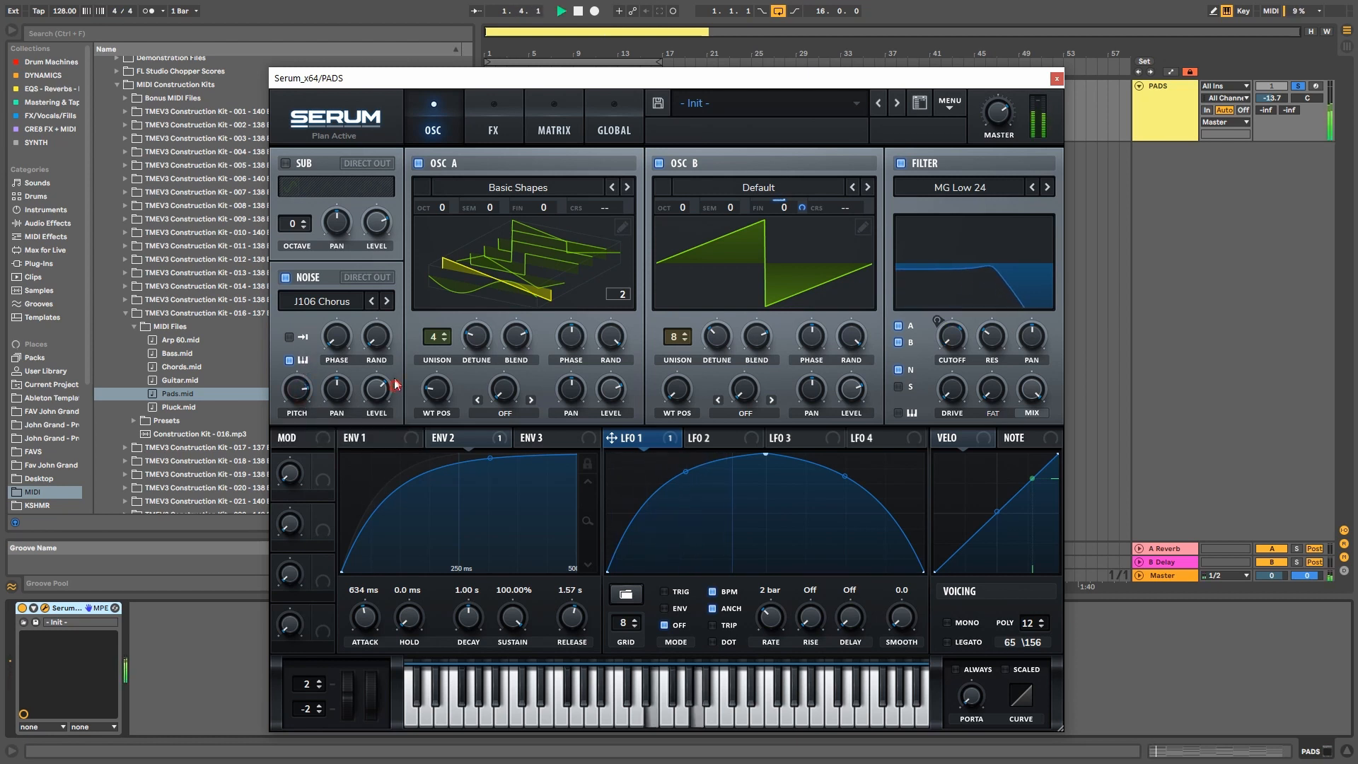
pyautogui.moveTo(380, 385); pyautogui.dragTo(370, 334)
pyautogui.moveTo(298, 385); pyautogui.dragTo(292, 338)
pyautogui.click(898, 371)
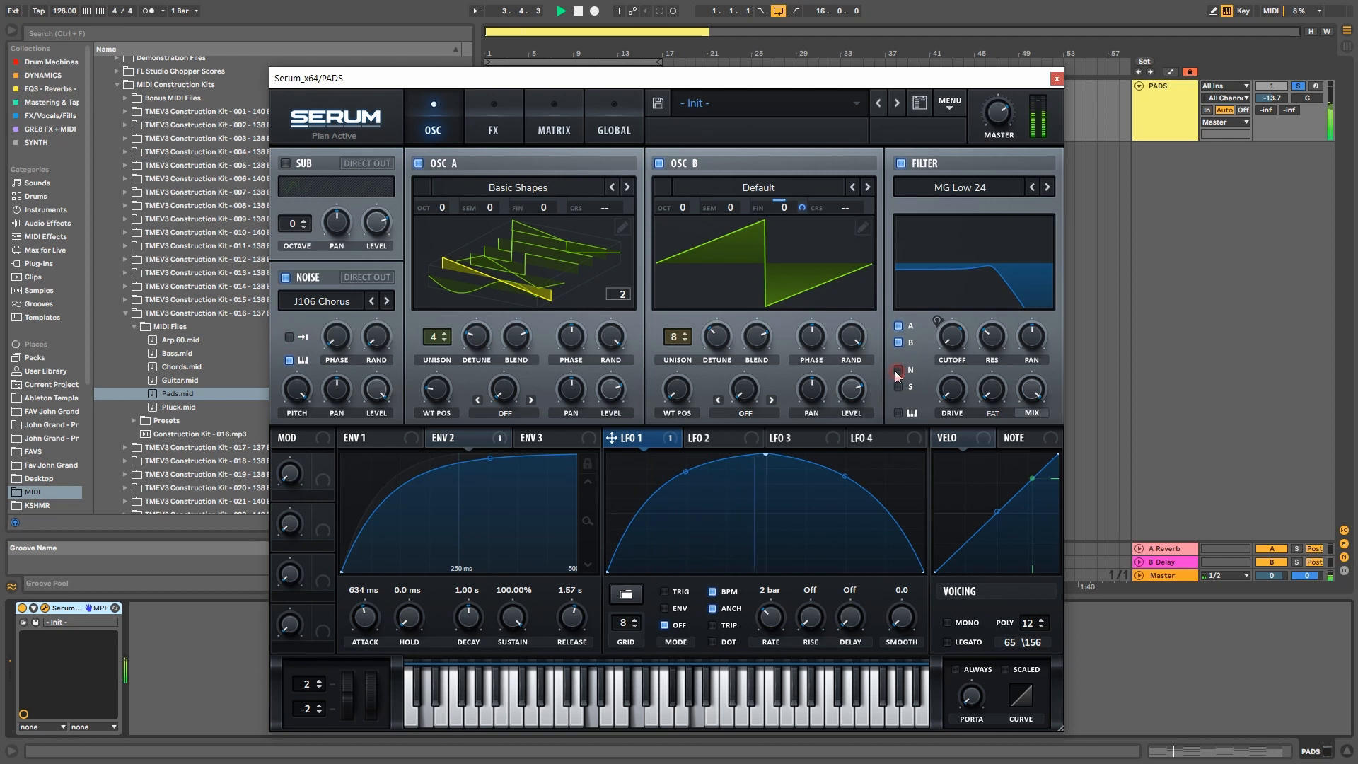
# Turn off the noise's keyboard pitch tracking, re-enable one-shot, and set the noise level to 62%.
pyautogui.click(288, 360)
pyautogui.click(289, 337)
pyautogui.moveTo(382, 389); pyautogui.dragTo(382, 439)
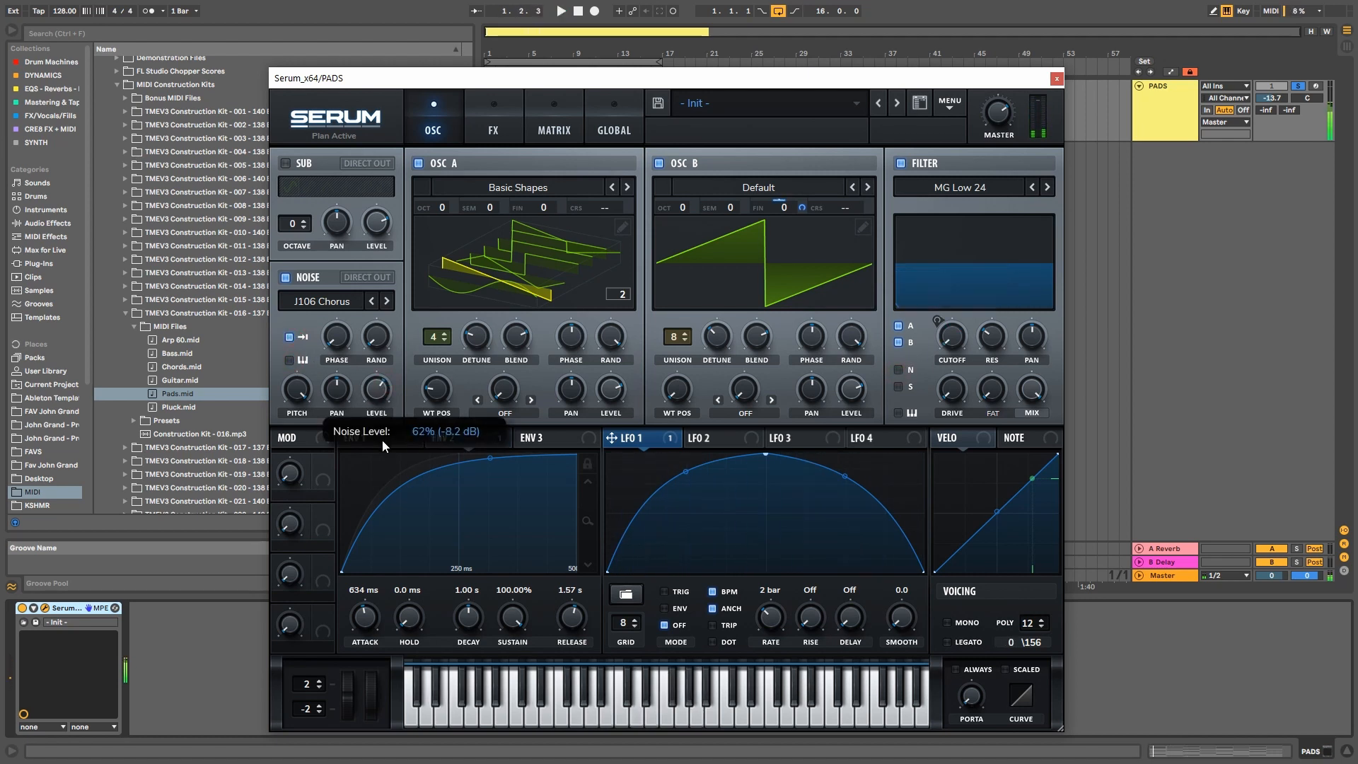
# Adjust the noise pitch by ear while the chords play, and turn keyboard pitch tracking back on.
pyautogui.click(305, 396)
pyautogui.moveTo(304, 397)
pyautogui.mouseDown()
pyautogui.moveTo(303, 439)
pyautogui.moveTo(303, 421)
pyautogui.mouseUp()
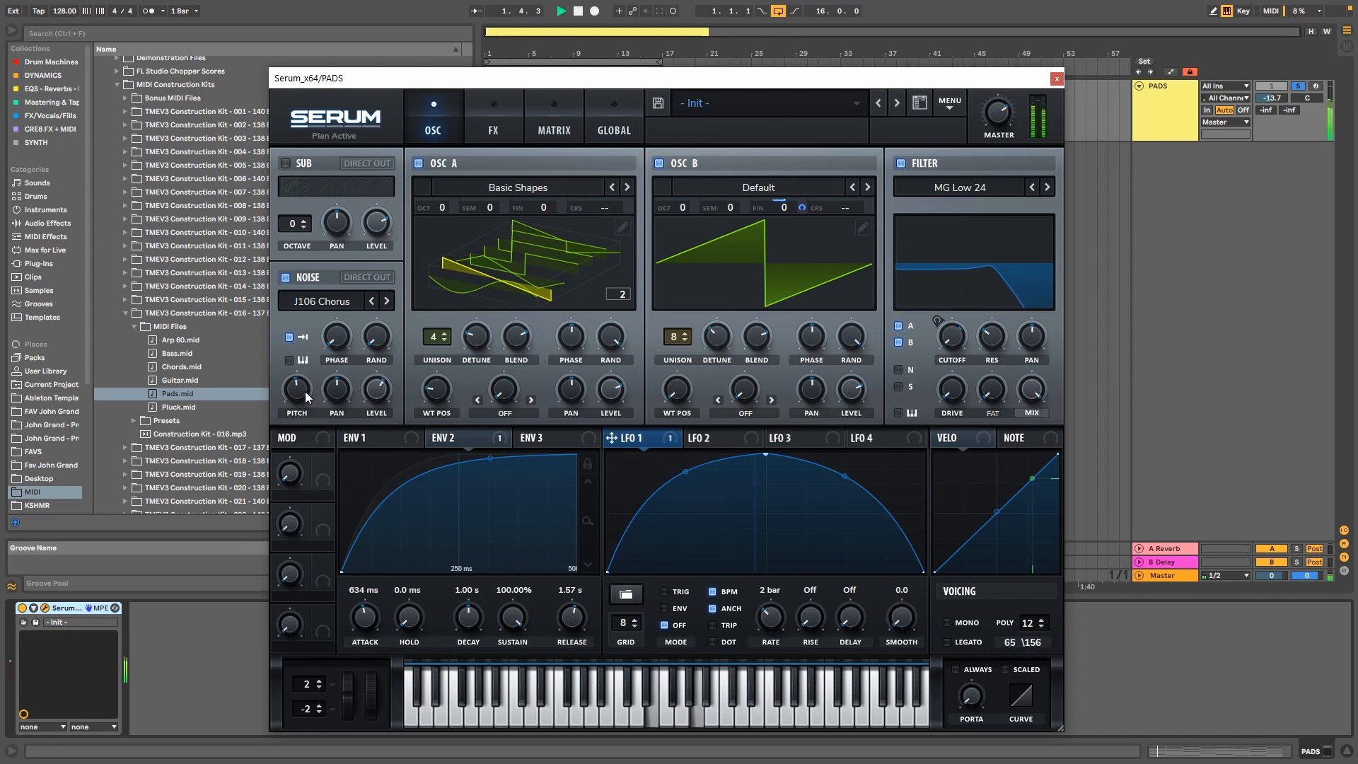
pyautogui.click(303, 389)
pyautogui.moveTo(307, 384); pyautogui.dragTo(311, 359)
pyautogui.click(300, 358)
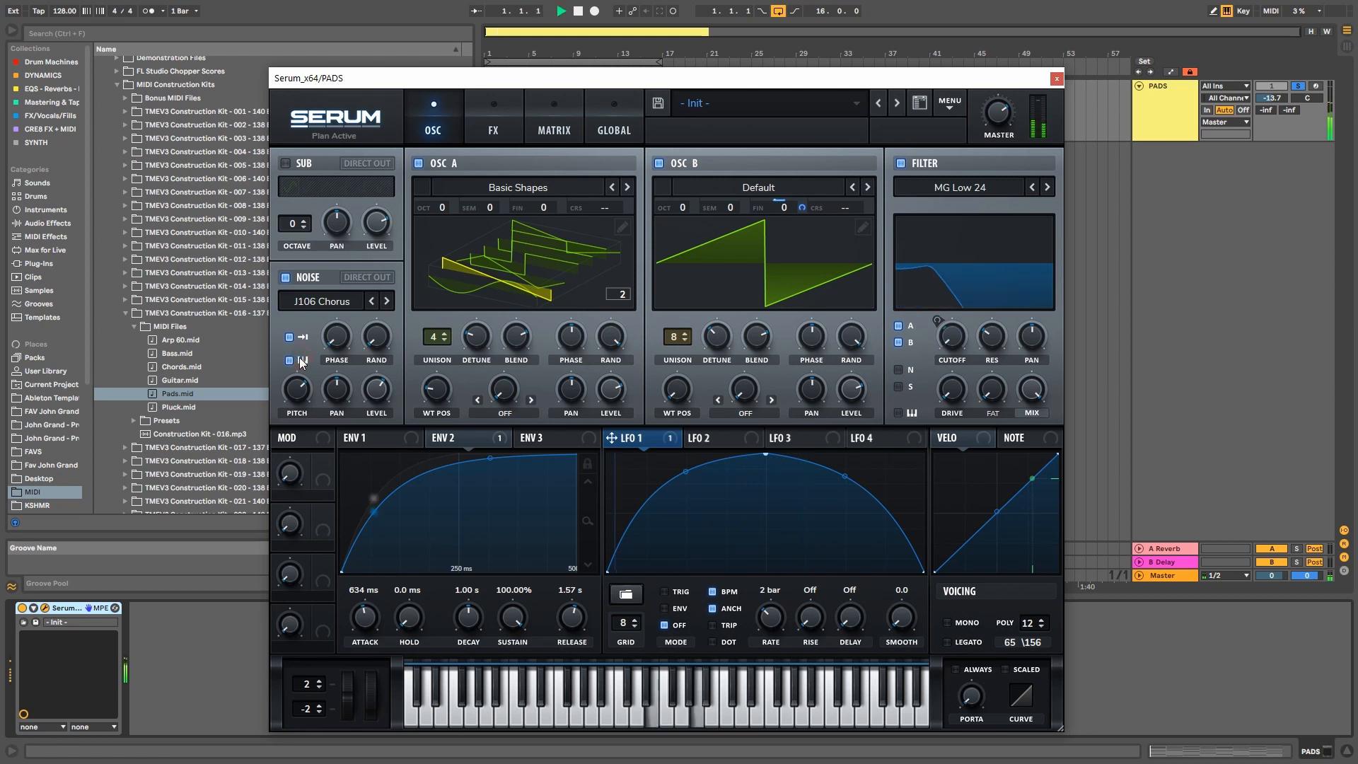
# Route the noise through the filter and set its level to about 84% while auditioning the chords.
pyautogui.moveTo(379, 387); pyautogui.dragTo(379, 362)
pyautogui.press('space')
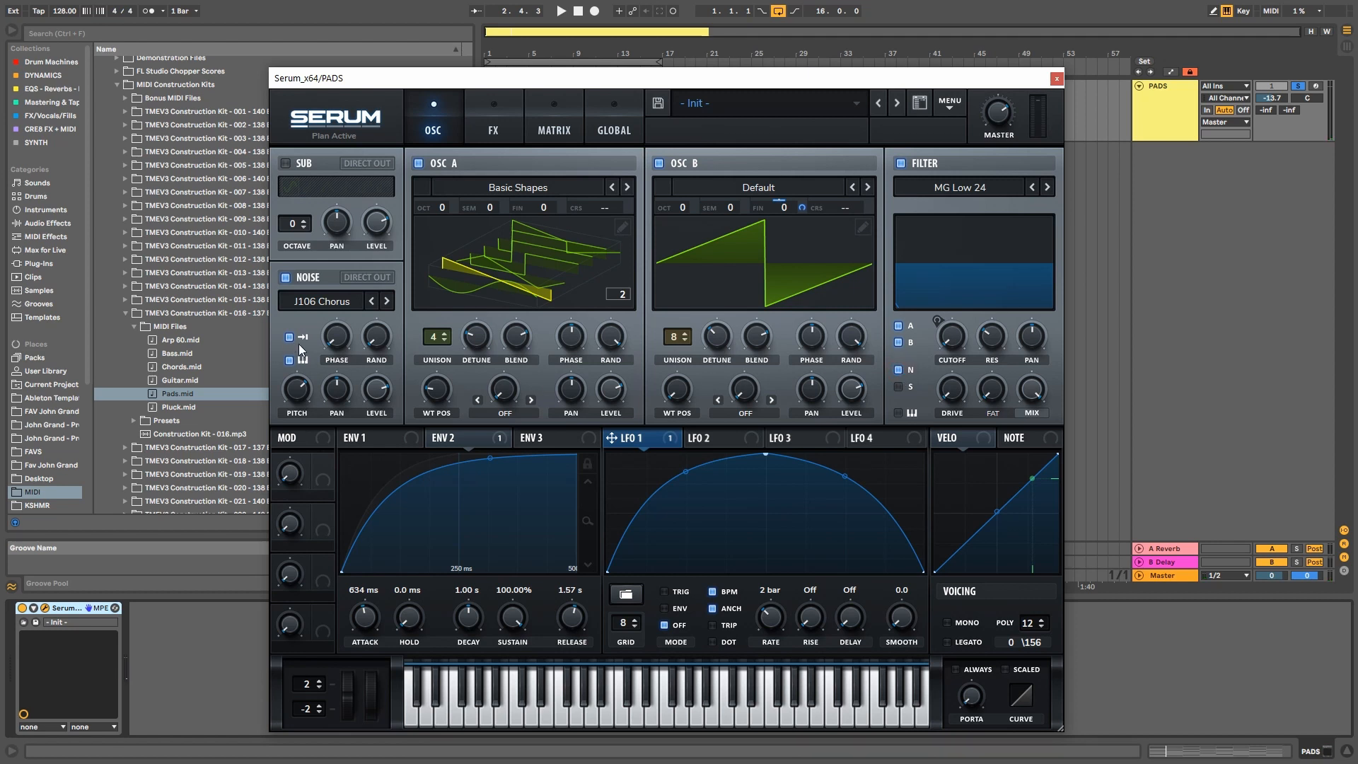
pyautogui.press('space')
pyautogui.moveTo(380, 397); pyautogui.dragTo(379, 390)
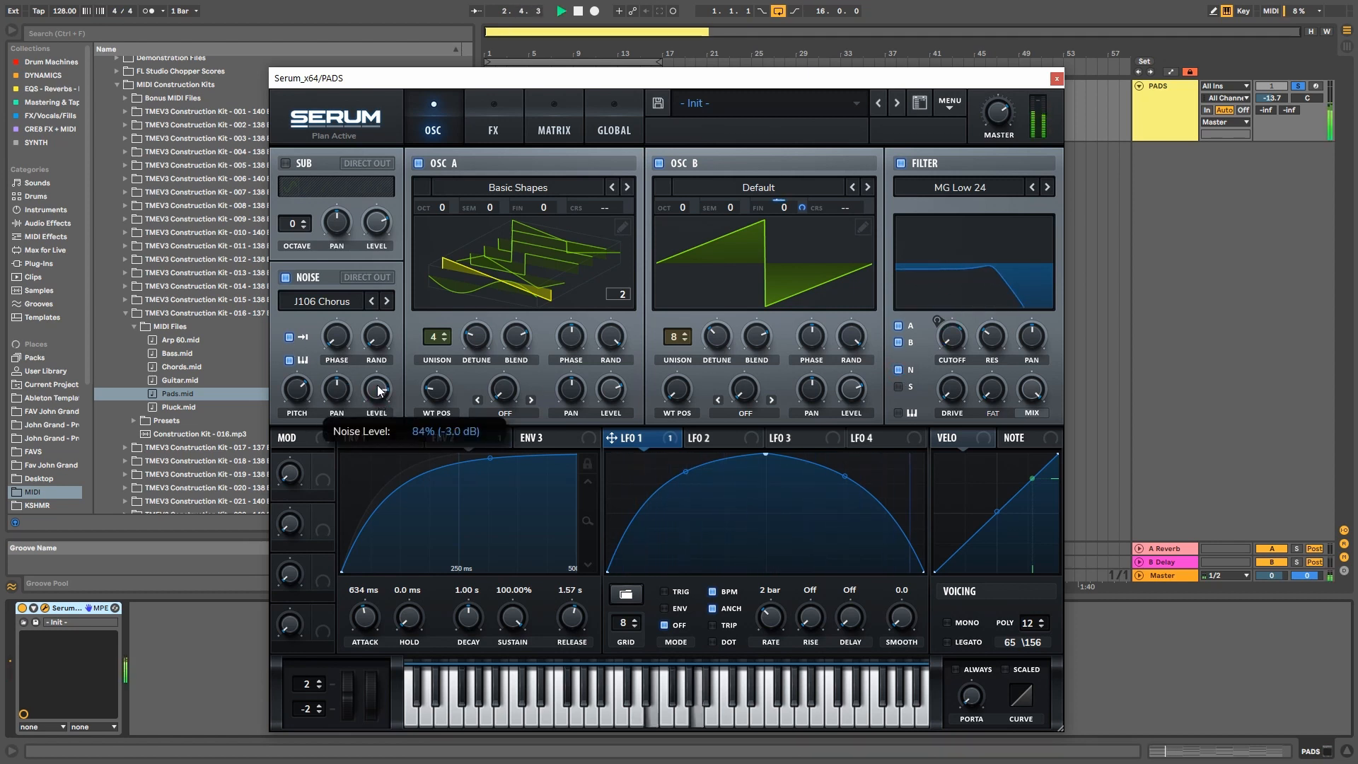
pyautogui.press('space')
# Assign LFO 2 to the noise level, adjust that level and modulation, and set LFO 2's rate to 1/16.
pyautogui.click(716, 439)
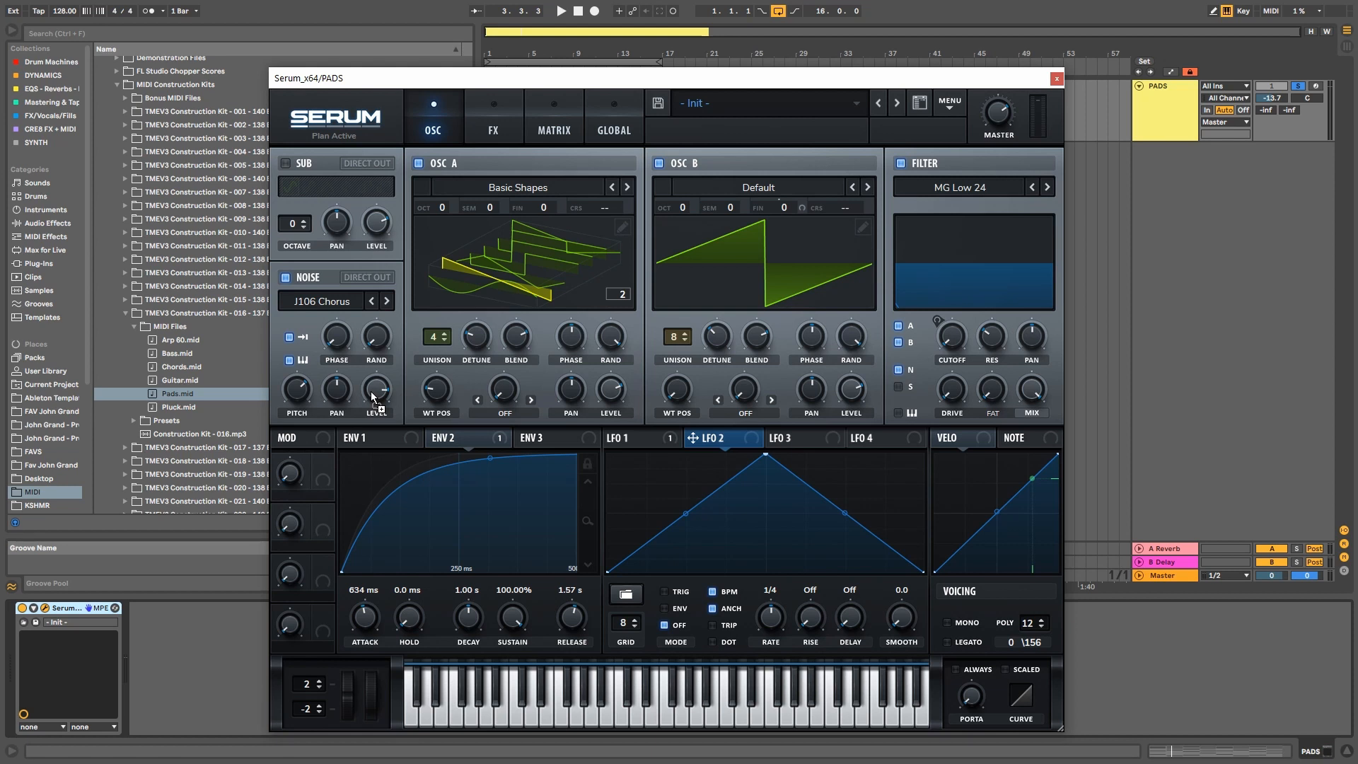
pyautogui.moveTo(370, 391); pyautogui.dragTo(376, 457)
pyautogui.moveTo(362, 375)
pyautogui.mouseDown()
pyautogui.moveTo(361, 353)
pyautogui.moveTo(369, 389)
pyautogui.moveTo(371, 367)
pyautogui.mouseUp()
pyautogui.press('space')
pyautogui.press('space')
pyautogui.press('space')
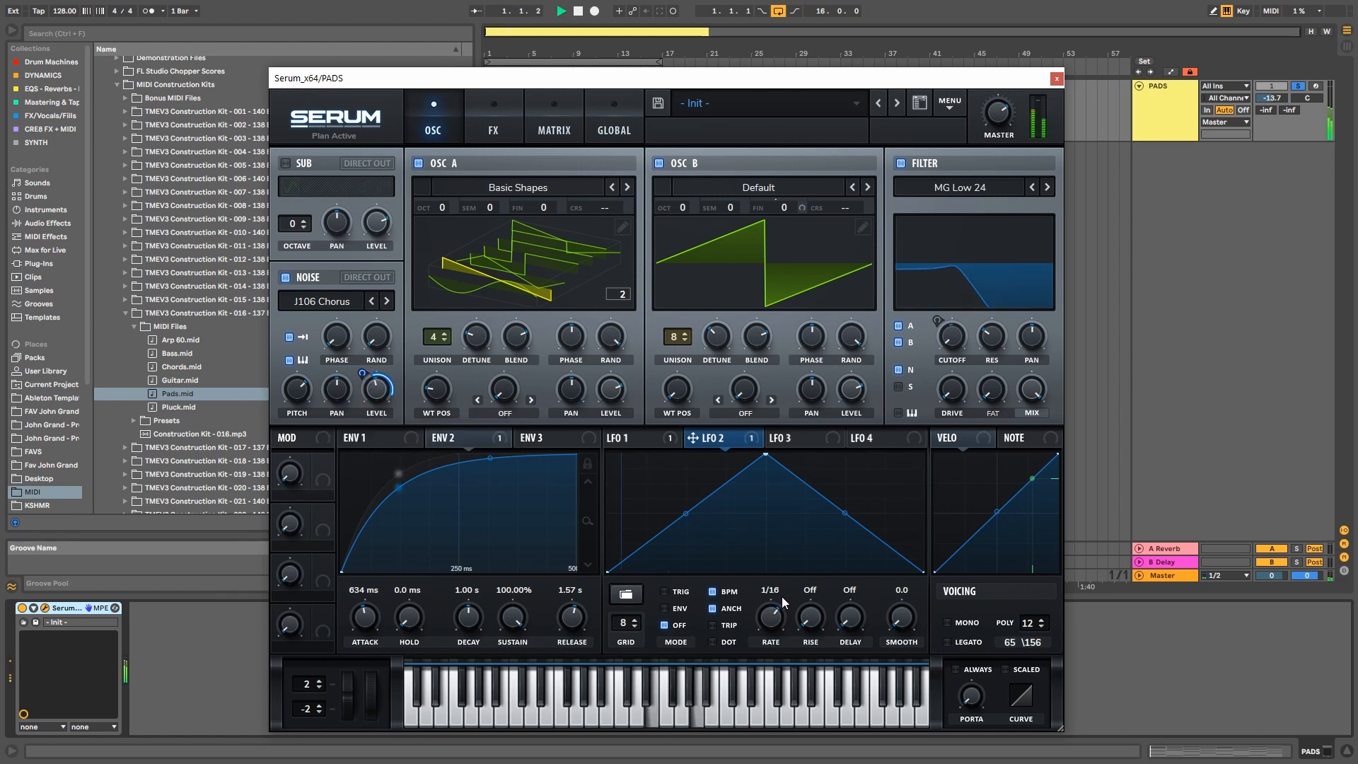
pyautogui.press('space')
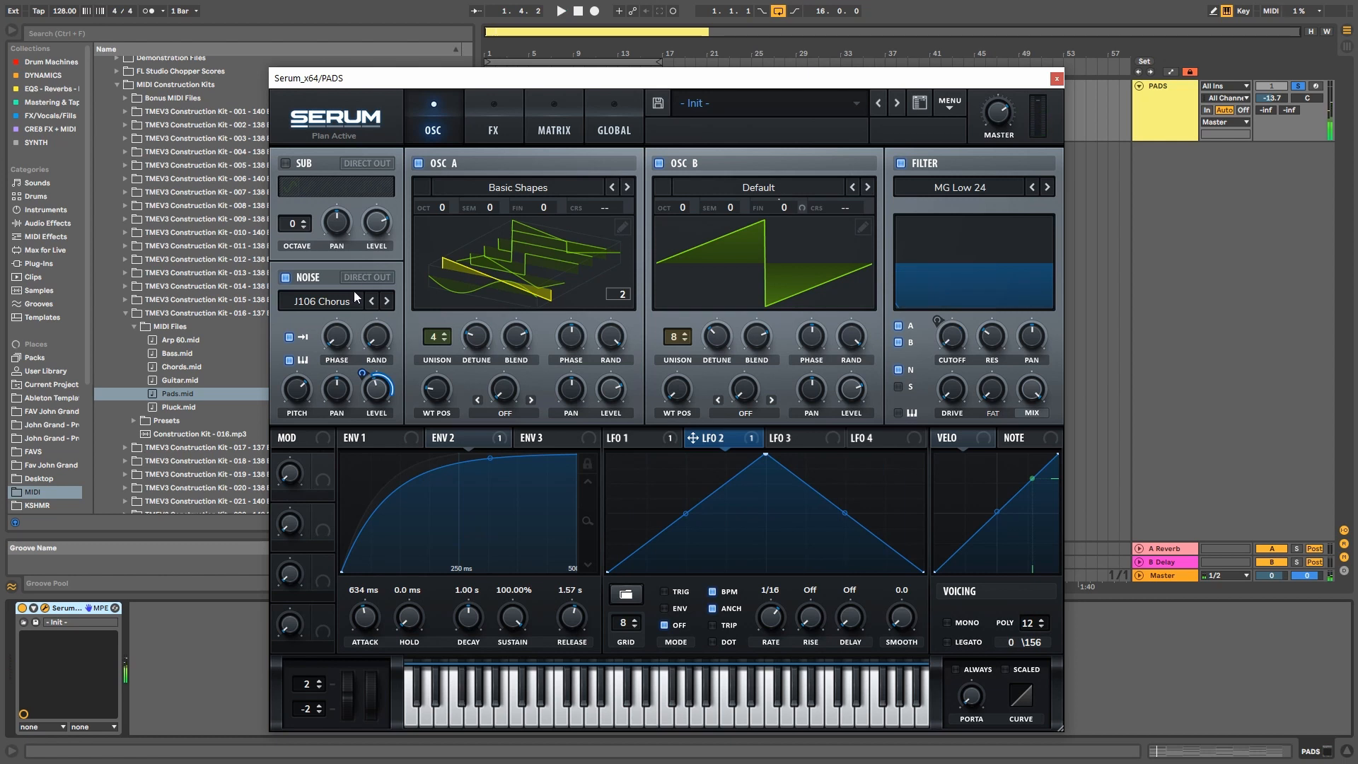
# Audition the noise through its direct output, and set LFO 2's rise to 2 bar, delay to 1/16 and smooth to 39.5.
pyautogui.press('space')
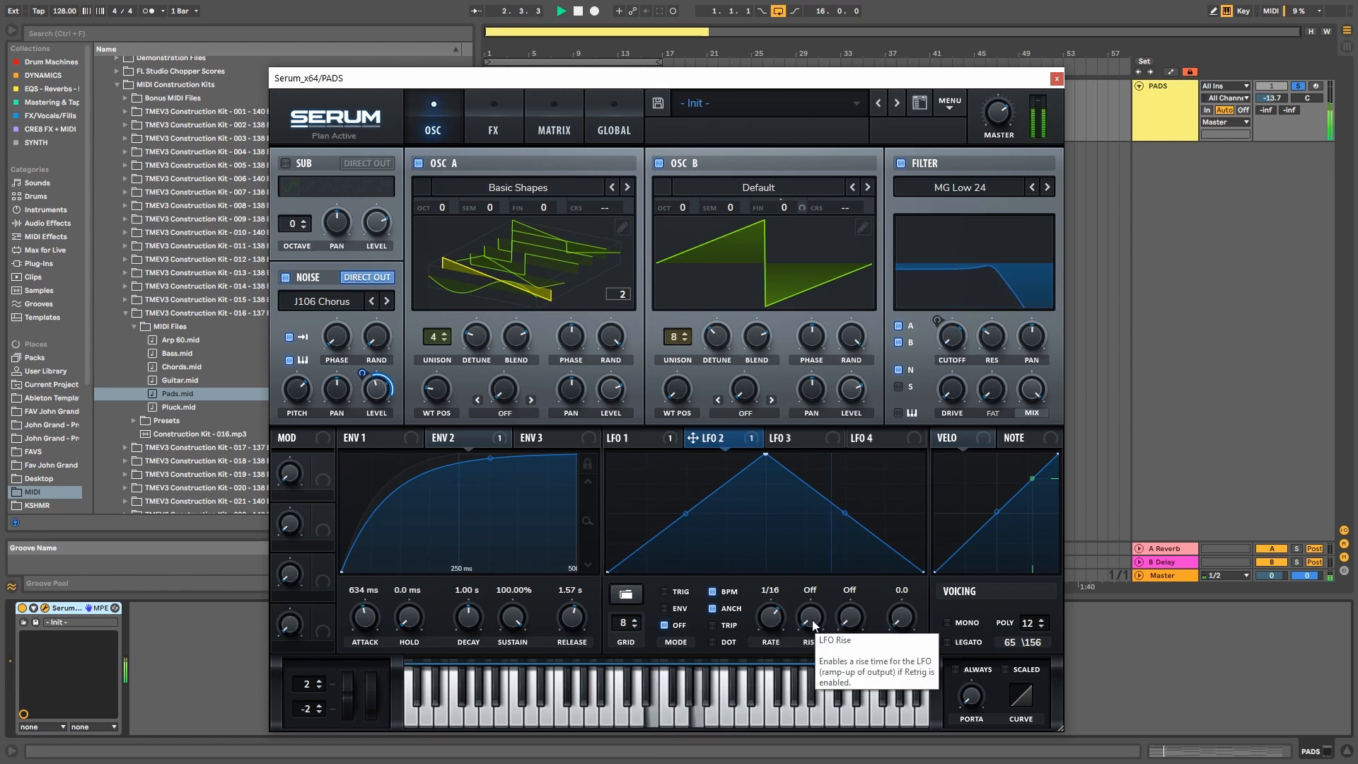
pyautogui.press('space')
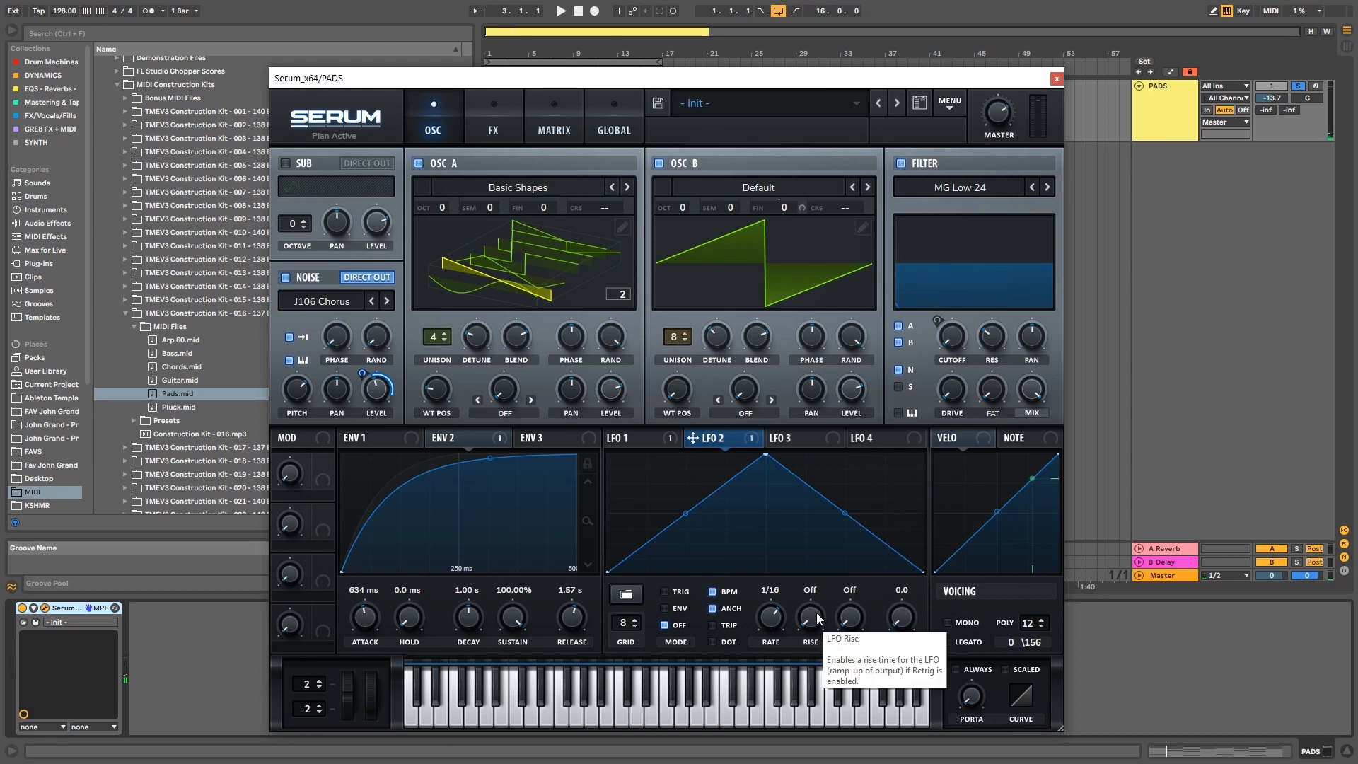
pyautogui.click(816, 614)
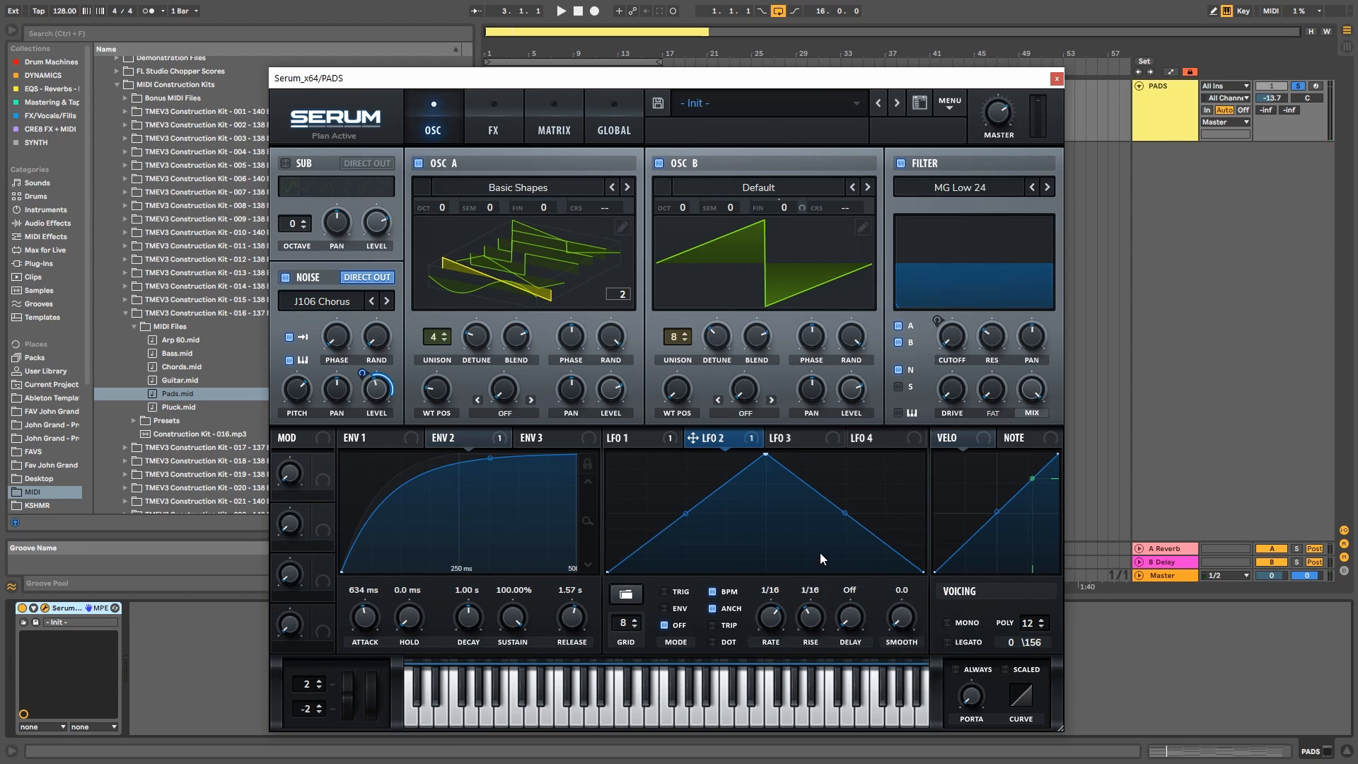
pyautogui.press('space')
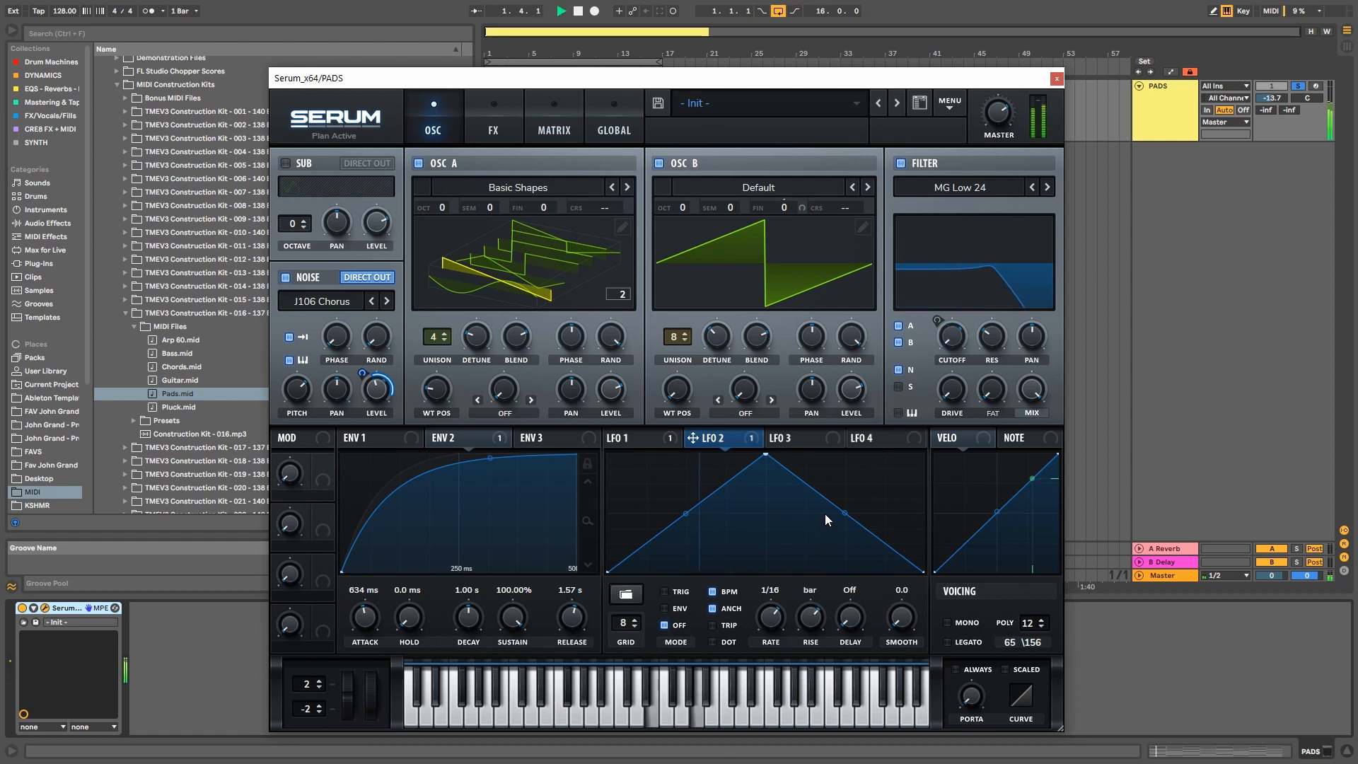
pyautogui.moveTo(825, 514); pyautogui.dragTo(824, 499)
pyautogui.press('space')
pyautogui.moveTo(860, 618); pyautogui.dragTo(858, 559)
pyautogui.moveTo(901, 615); pyautogui.dragTo(902, 563)
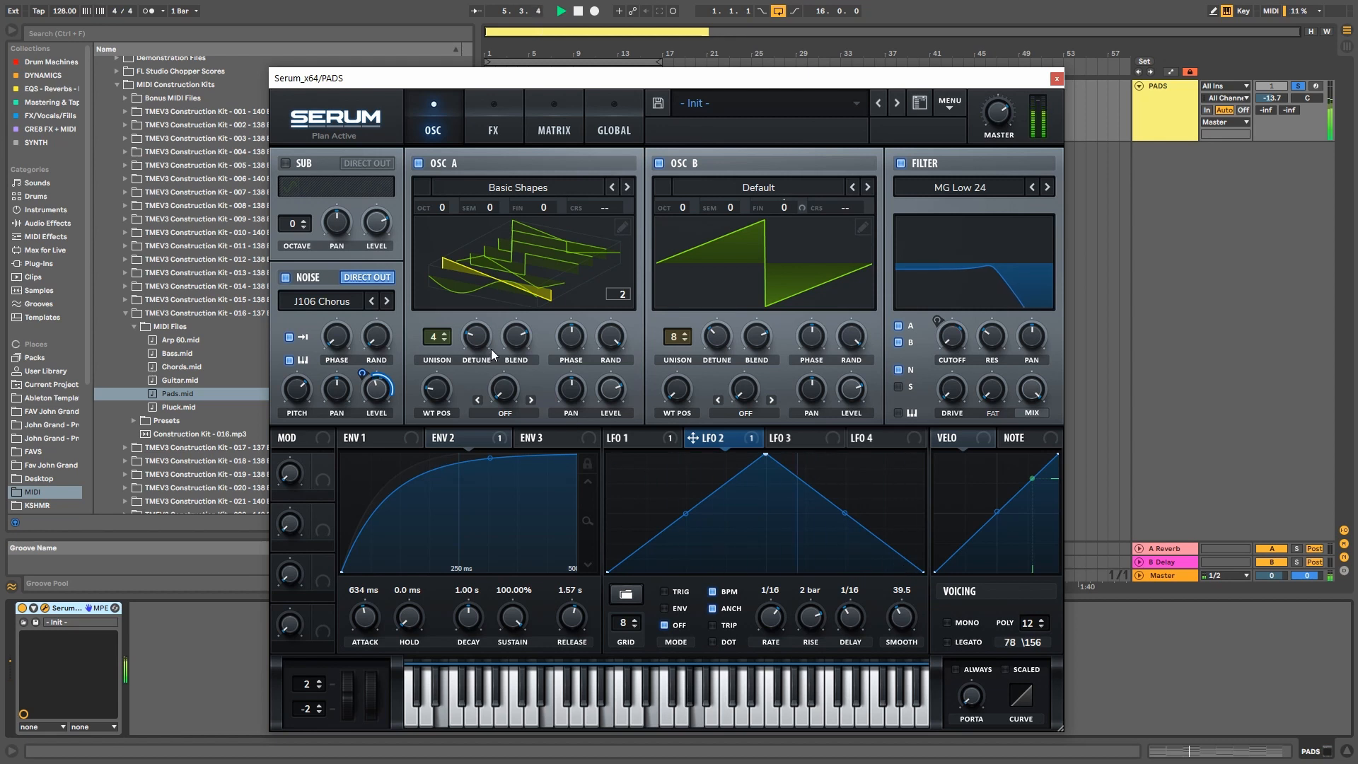
# Turn off the noise's direct output, and raise the filter cutoff and noise level slightly during playback.
pyautogui.click(368, 278)
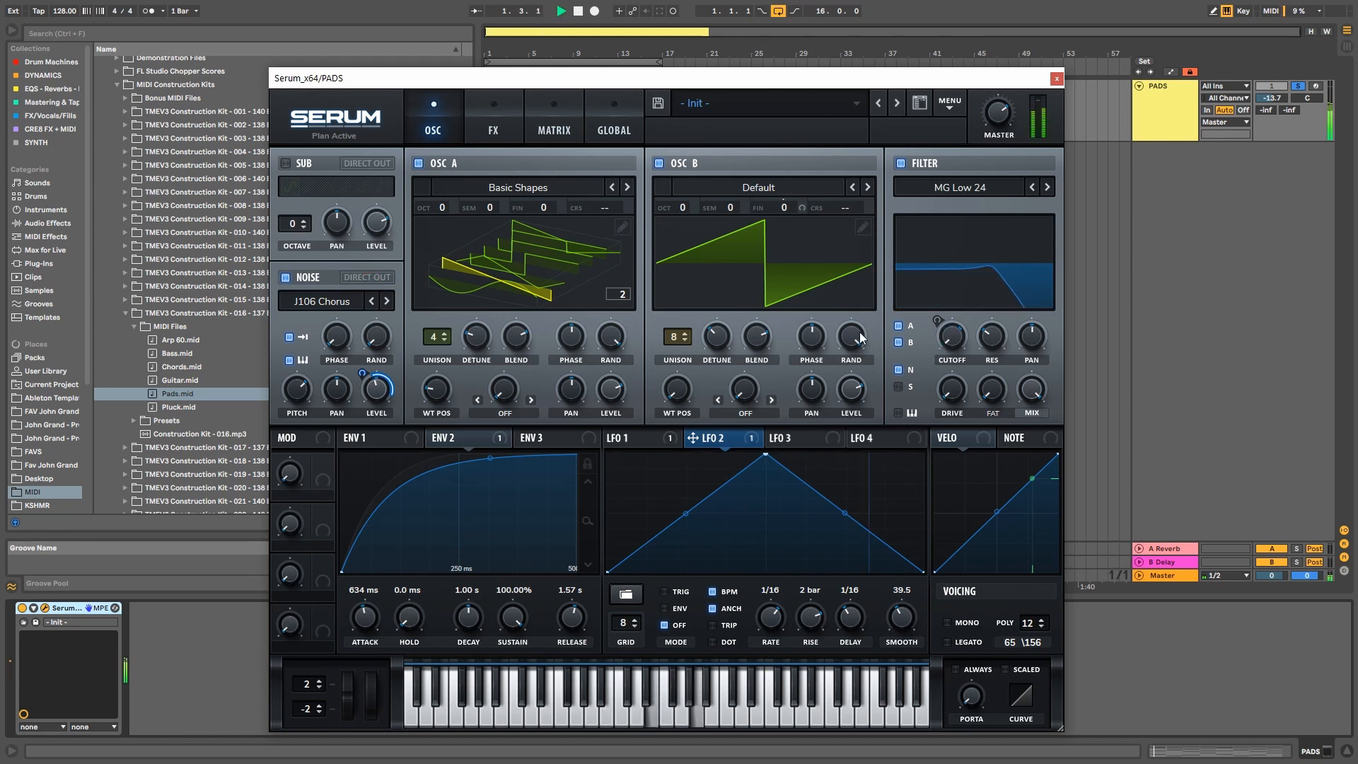
pyautogui.moveTo(949, 320)
pyautogui.moveTo(949, 319); pyautogui.dragTo(949, 309)
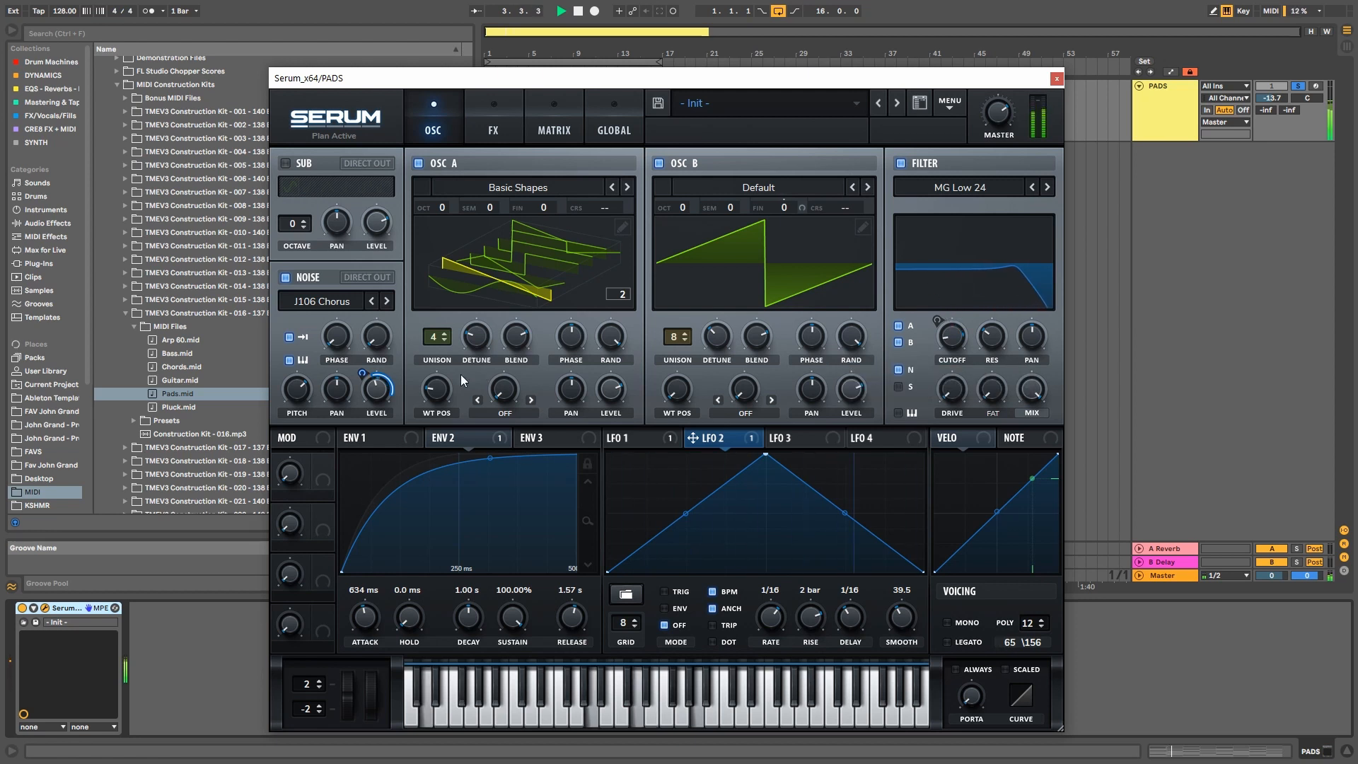
pyautogui.moveTo(377, 370)
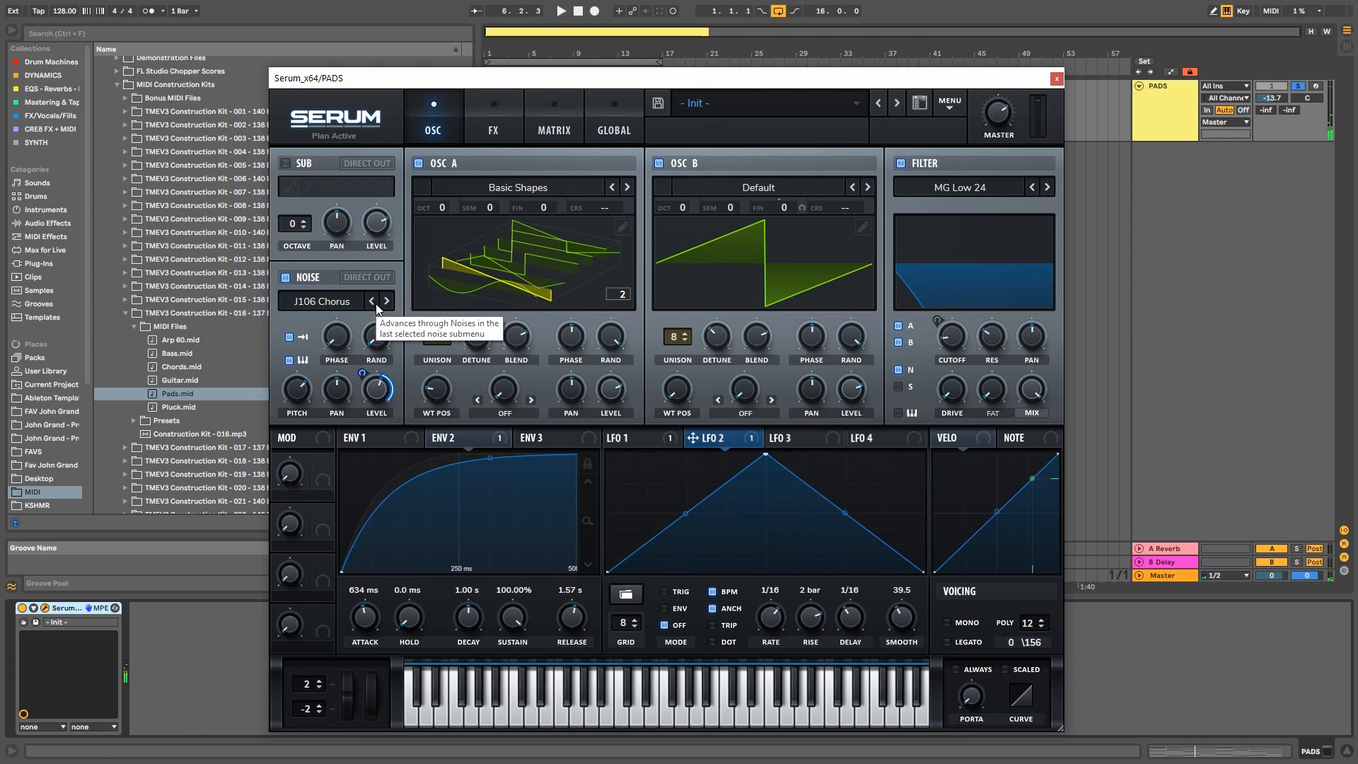
# Add a reverb effect with the Trance Verb 2 preset, and raise its wet mix above 40% while the chords play.
pyautogui.click(502, 122)
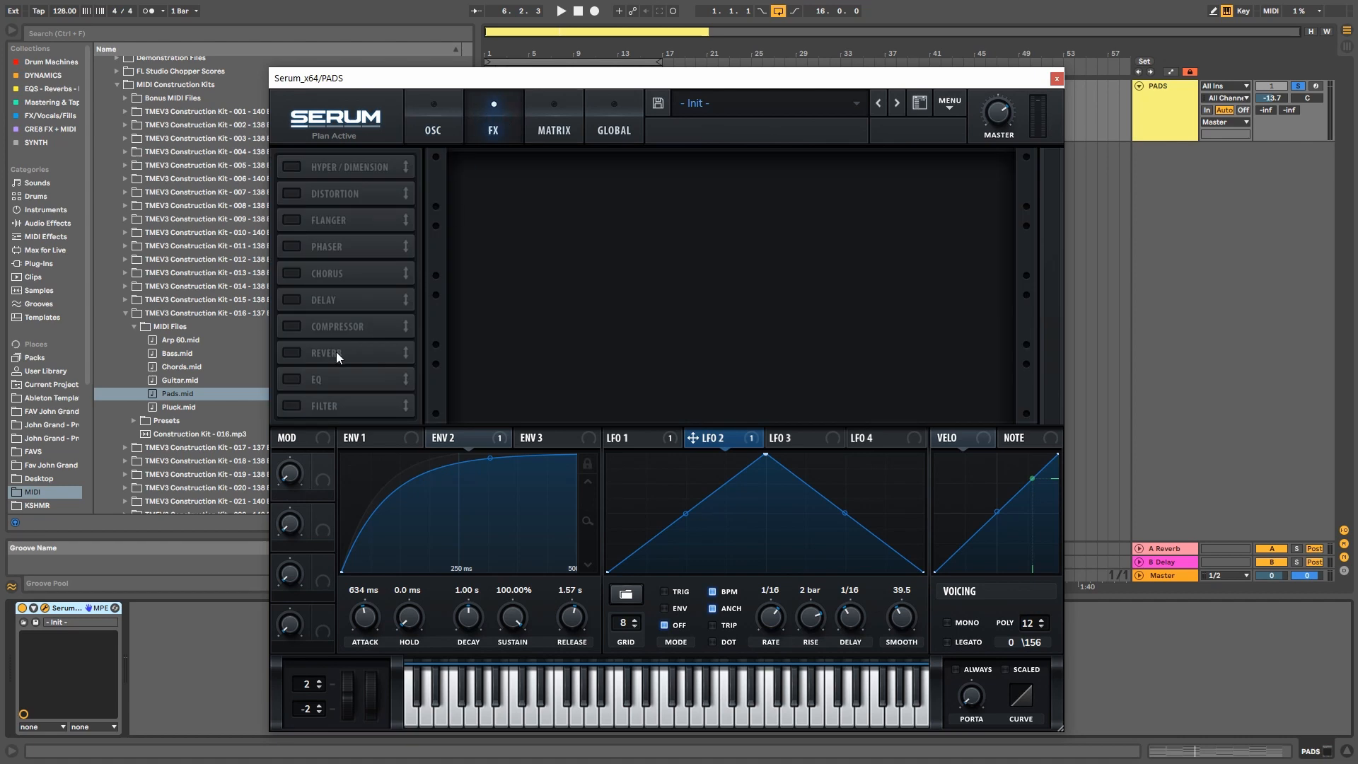
pyautogui.click(311, 353)
pyautogui.click(496, 182)
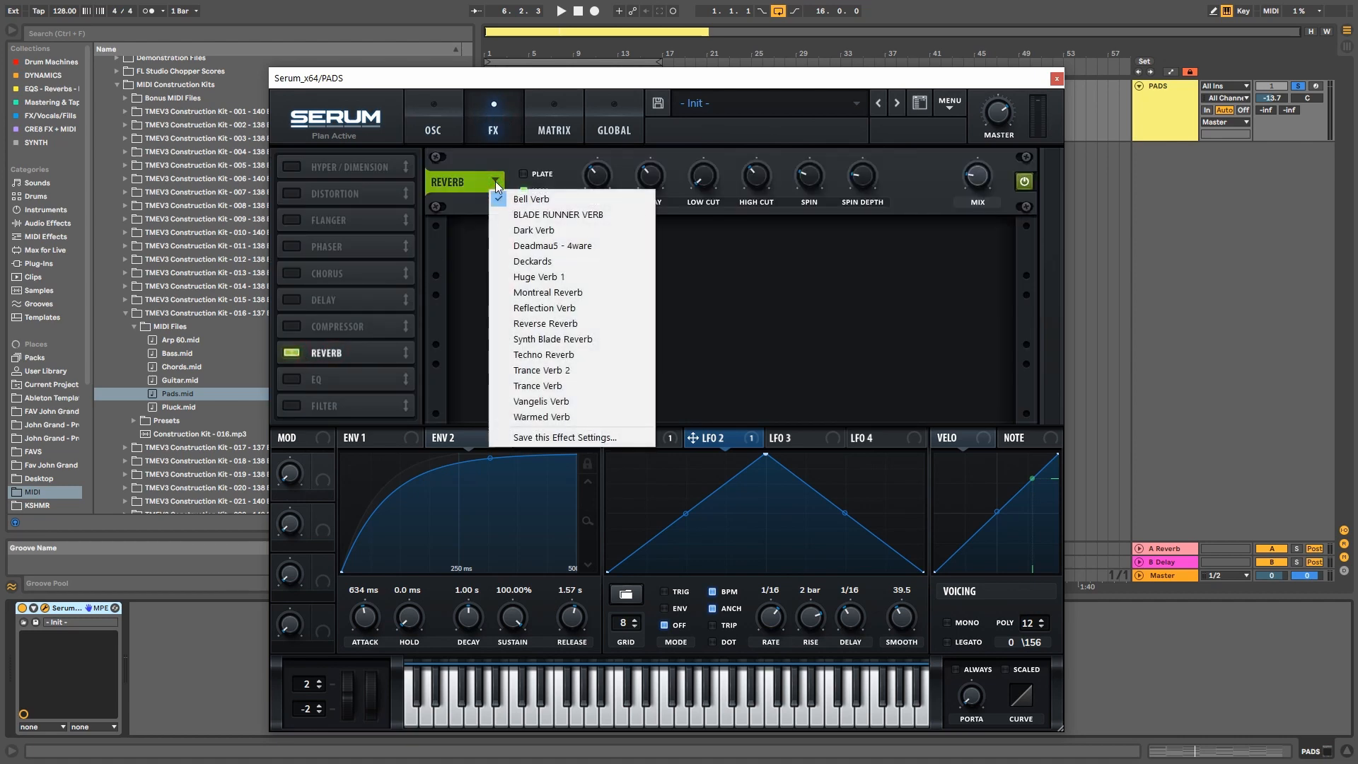
pyautogui.click(603, 371)
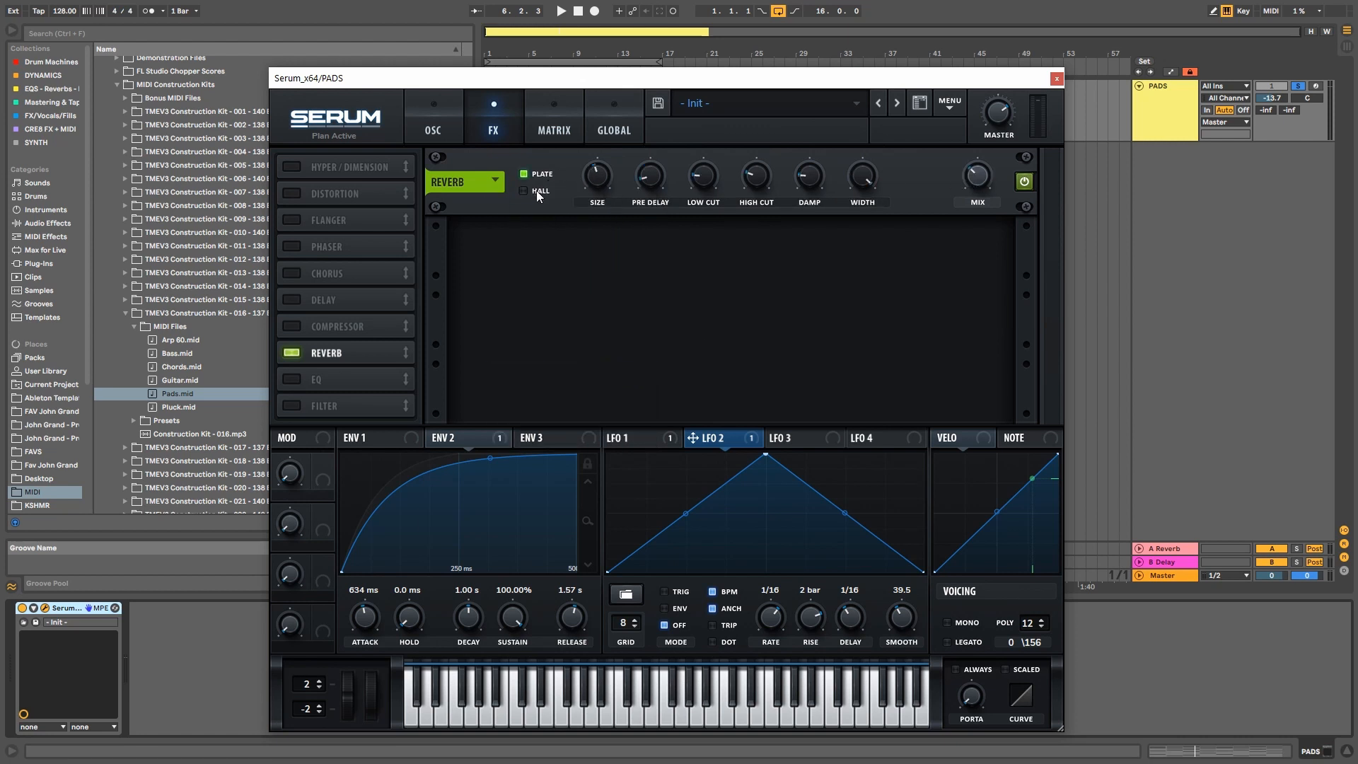
pyautogui.moveTo(977, 179)
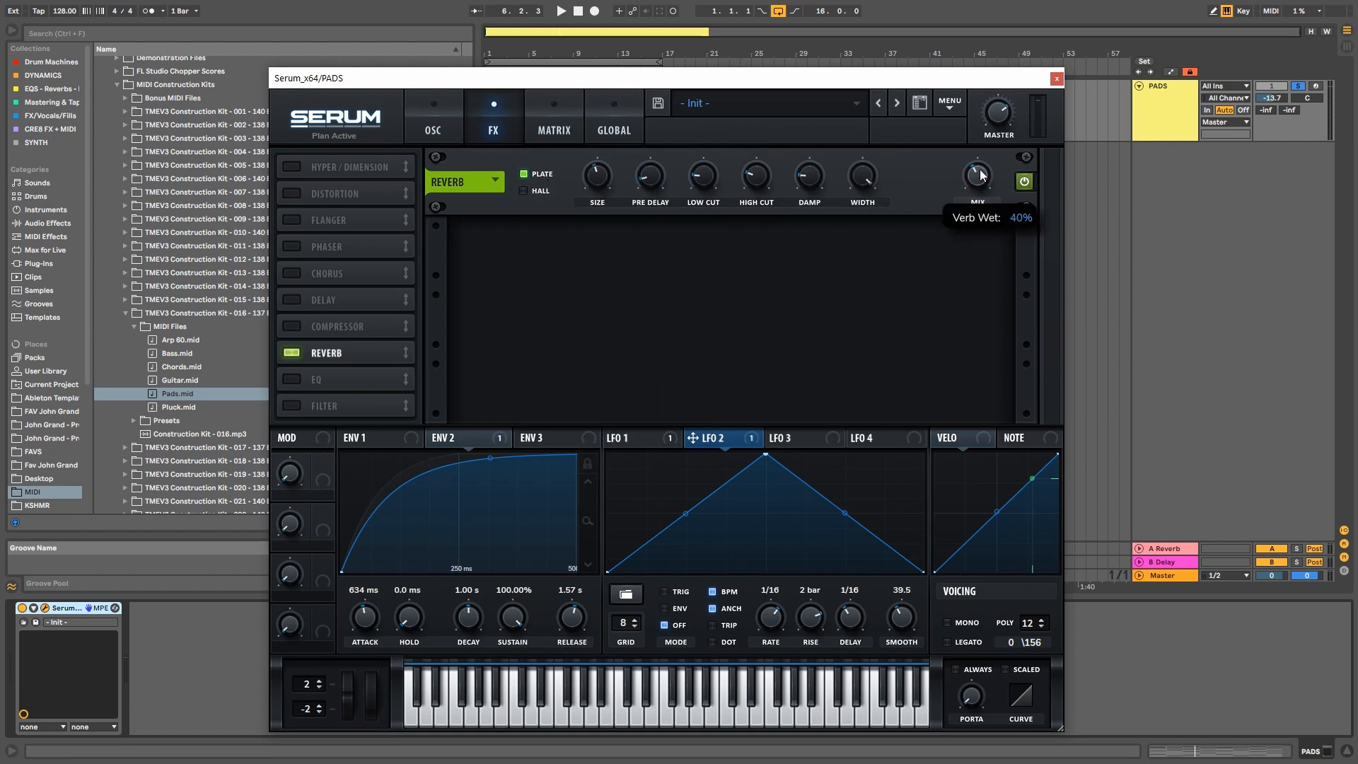
pyautogui.press('space')
pyautogui.moveTo(981, 176); pyautogui.dragTo(981, 167)
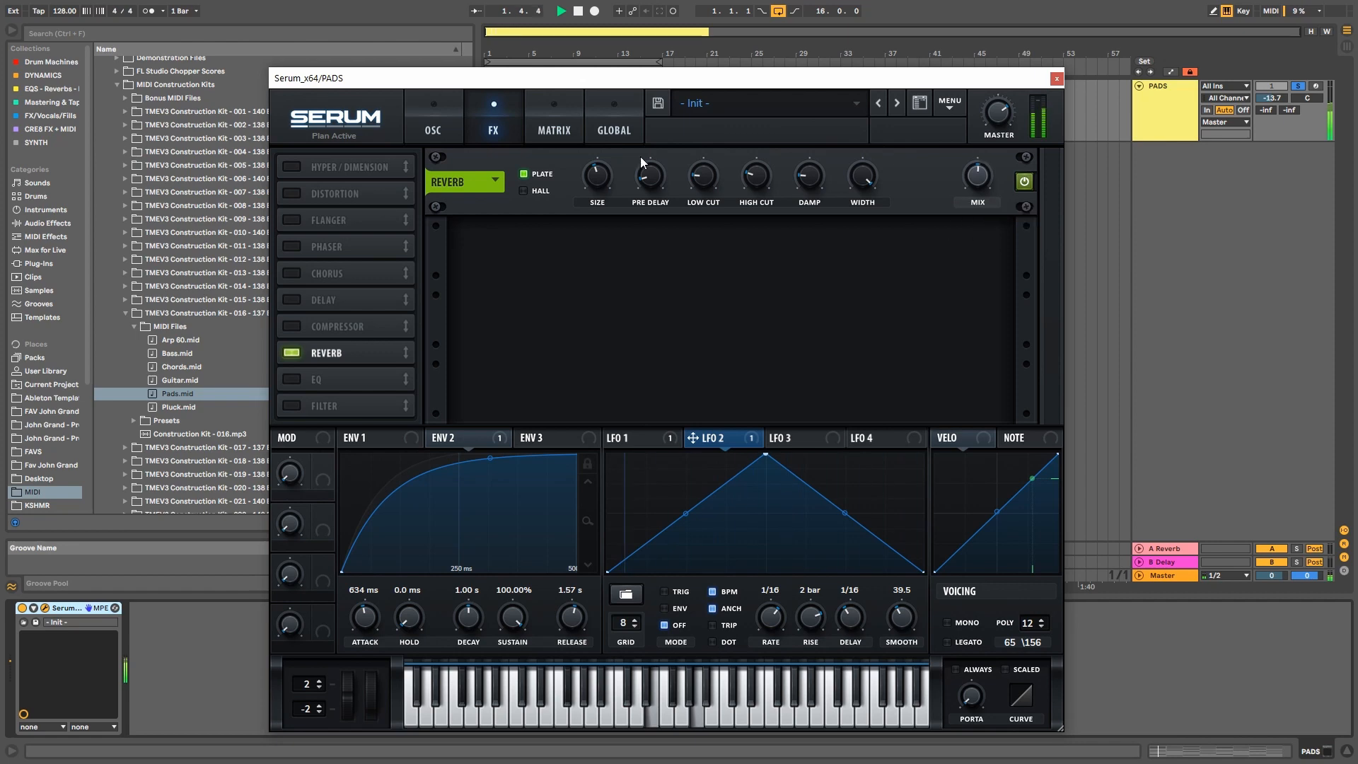
# Assign Macro 1 to the noise oscillator's level.
pyautogui.click(434, 127)
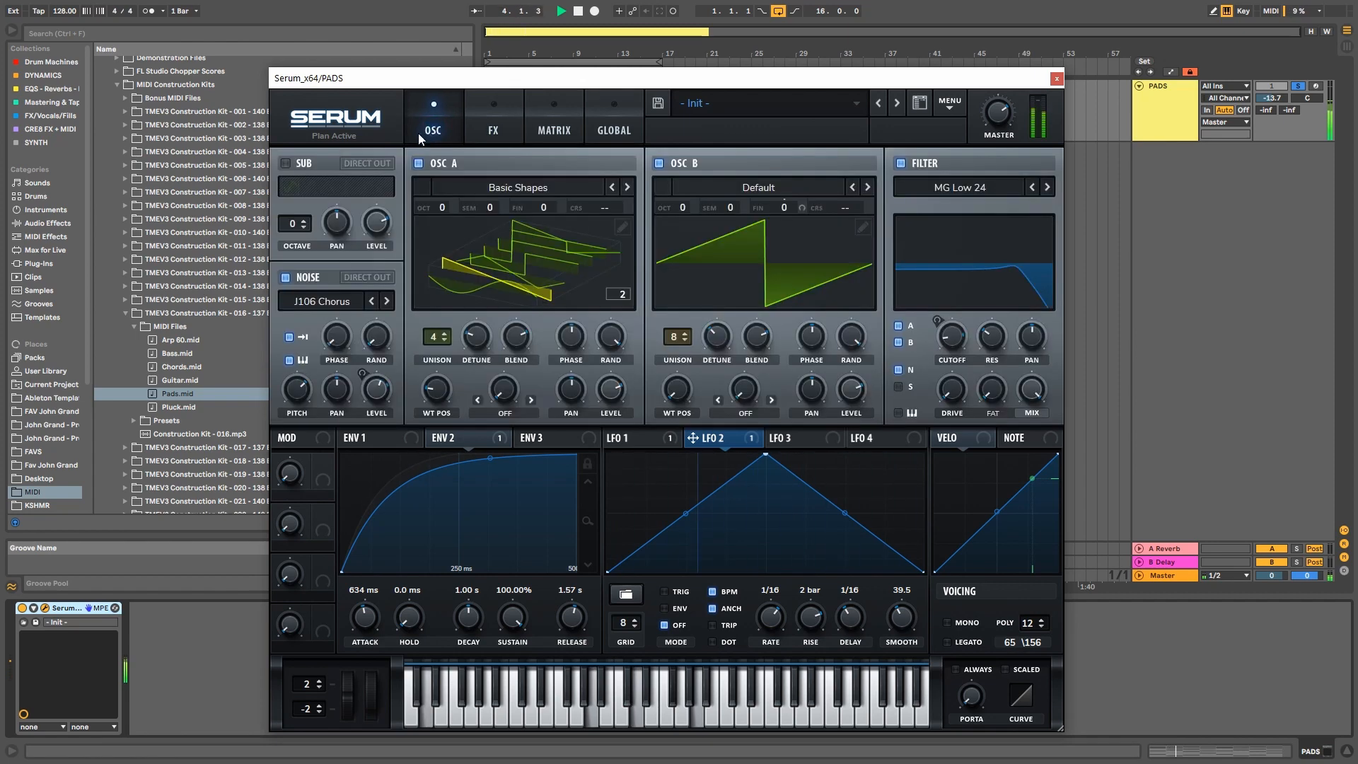
pyautogui.moveTo(321, 464); pyautogui.dragTo(375, 394)
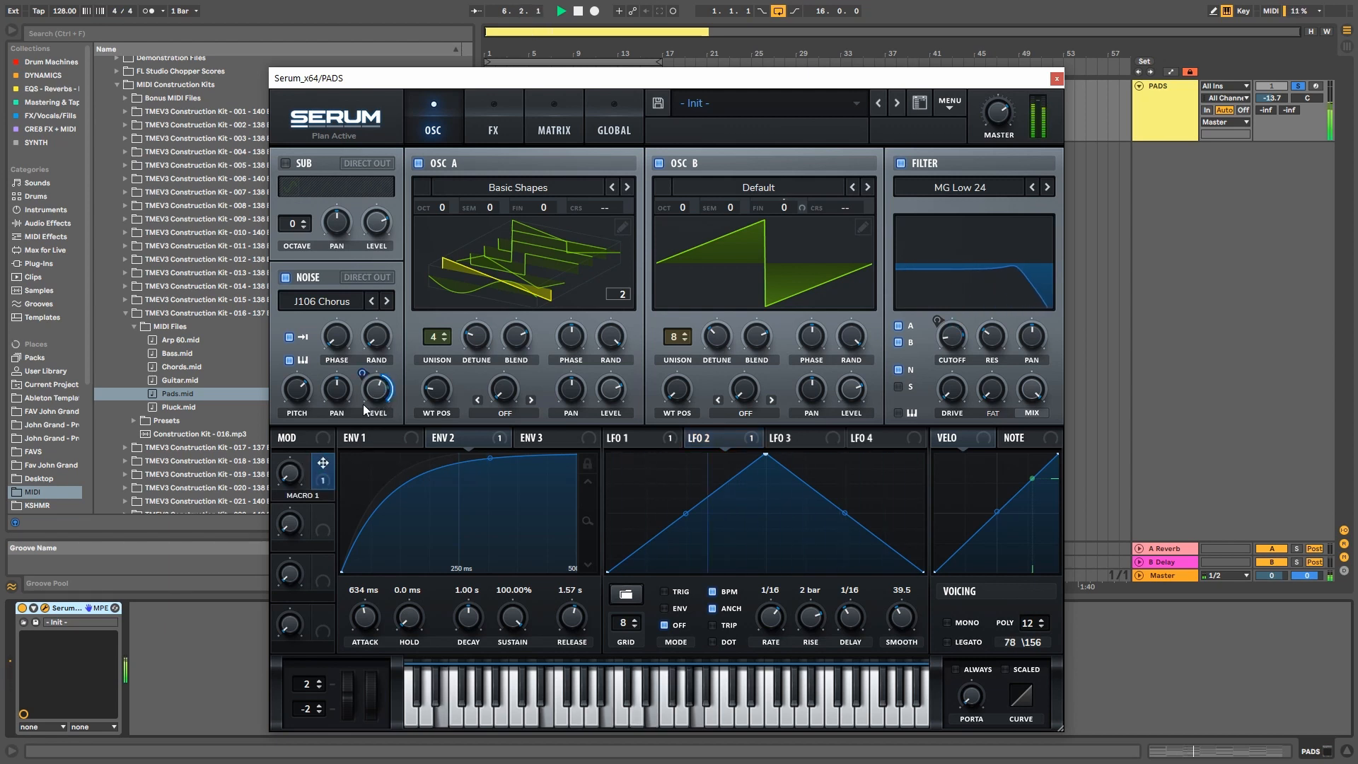
# Turn up Macro 1 and adjust its modulation depth on the noise level while the chords play.
pyautogui.moveTo(290, 476); pyautogui.dragTo(287, 435)
pyautogui.moveTo(362, 372); pyautogui.dragTo(369, 298)
pyautogui.moveTo(281, 483); pyautogui.dragTo(290, 435)
# Add a chorus effect with the Toto Chorus preset.
pyautogui.click(494, 131)
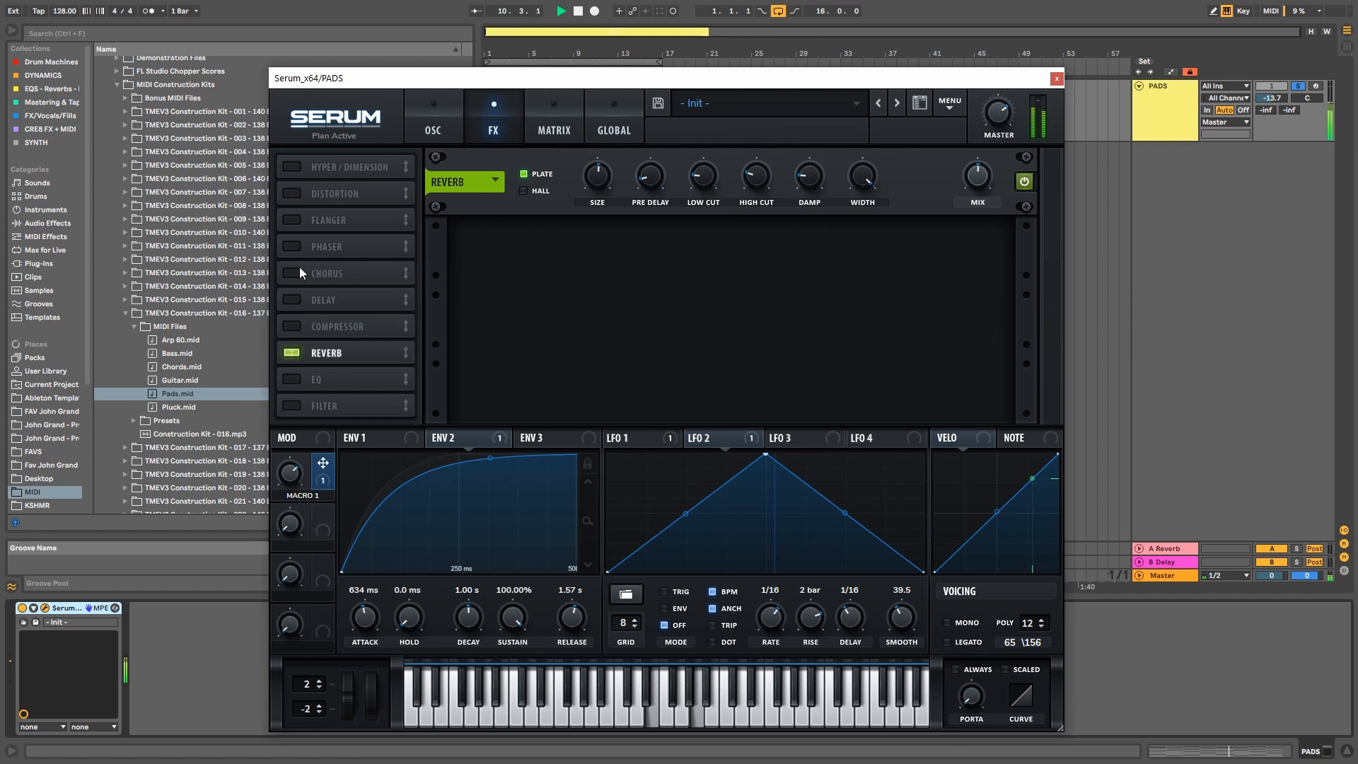
pyautogui.press('space')
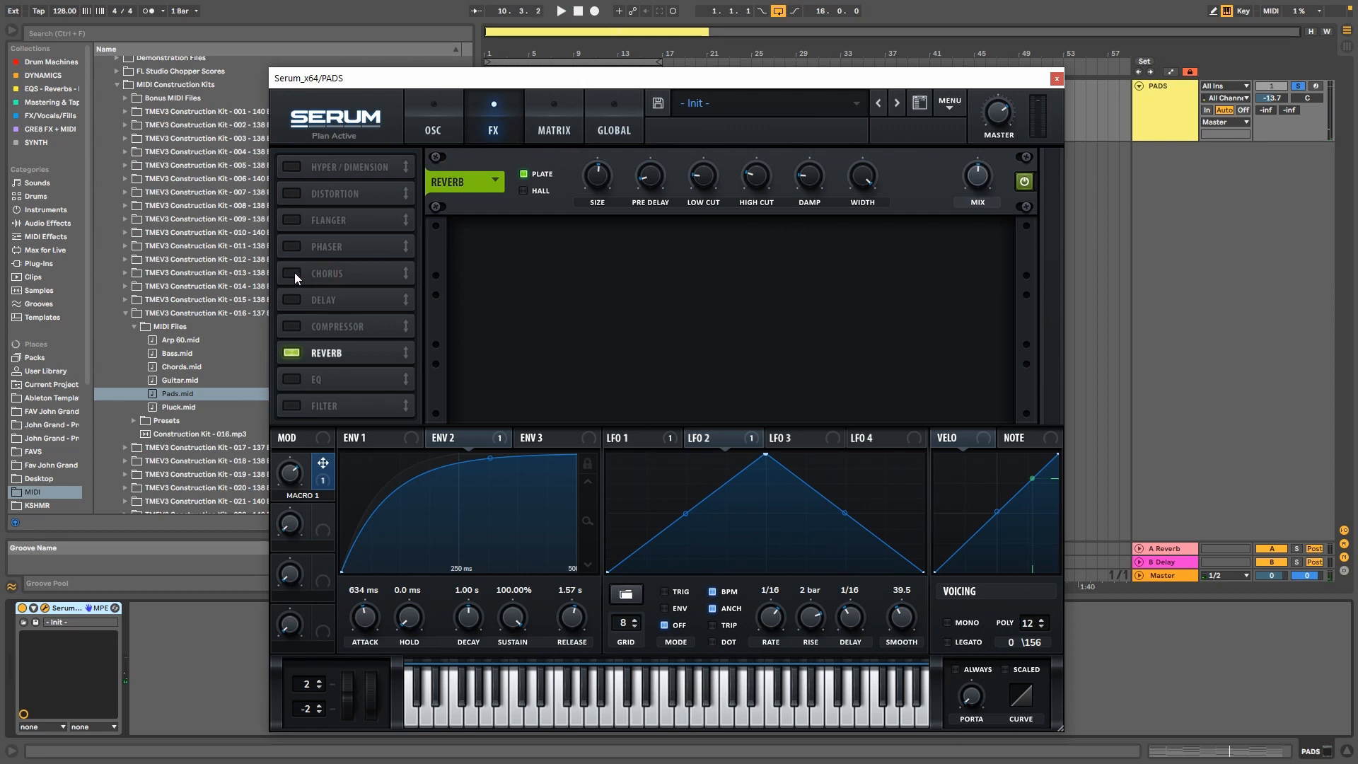
pyautogui.click(292, 273)
pyautogui.click(477, 185)
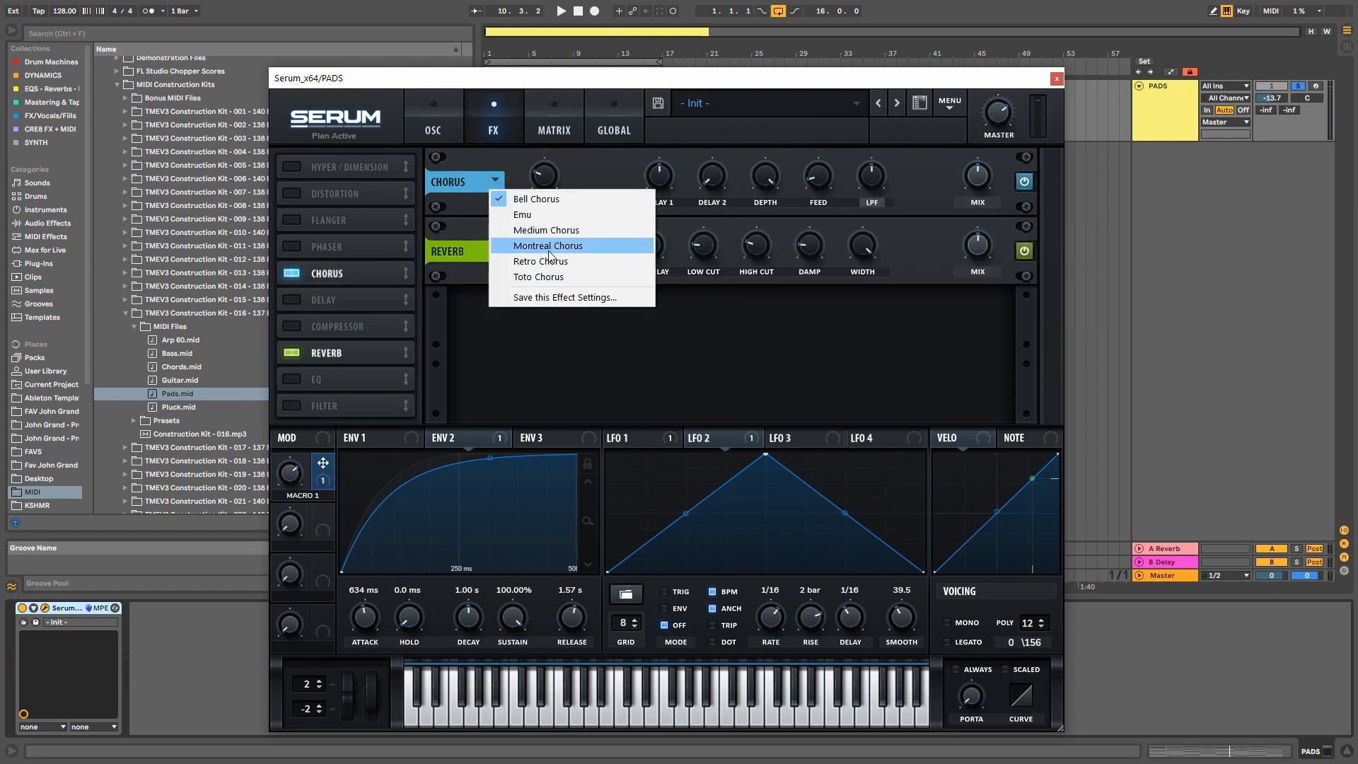
pyautogui.click(524, 277)
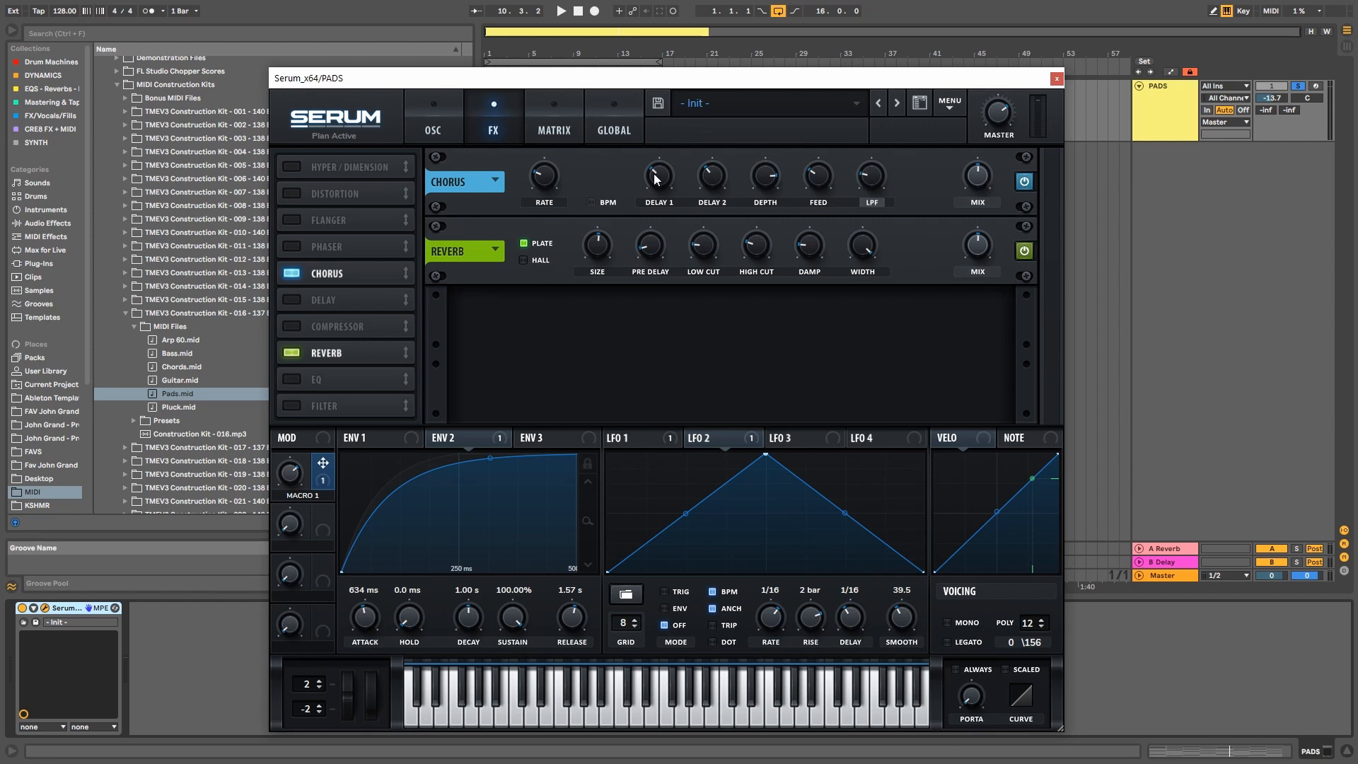
# Lower Macro 1 during playback and compare the pad with the chorus off and on.
pyautogui.press('space')
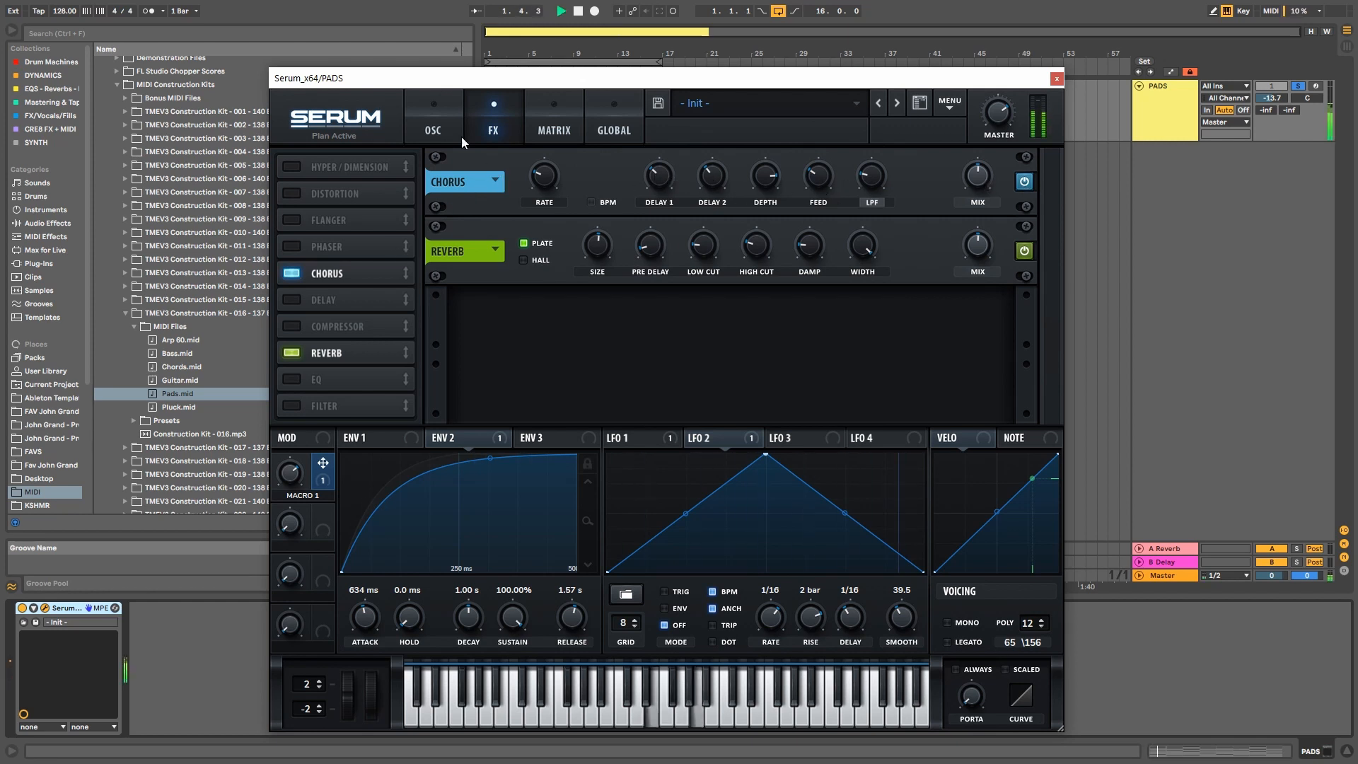
pyautogui.moveTo(289, 473); pyautogui.dragTo(287, 560)
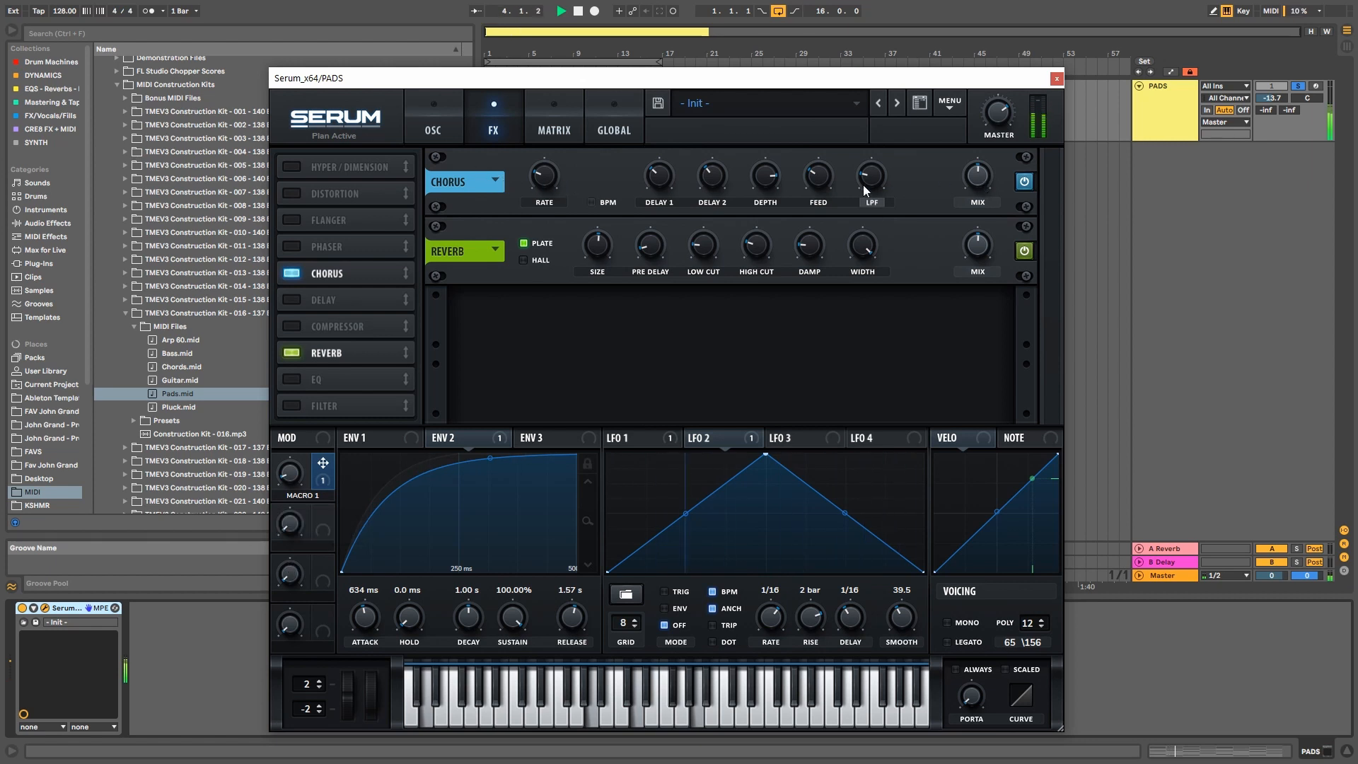
pyautogui.click(287, 275)
pyautogui.click(289, 274)
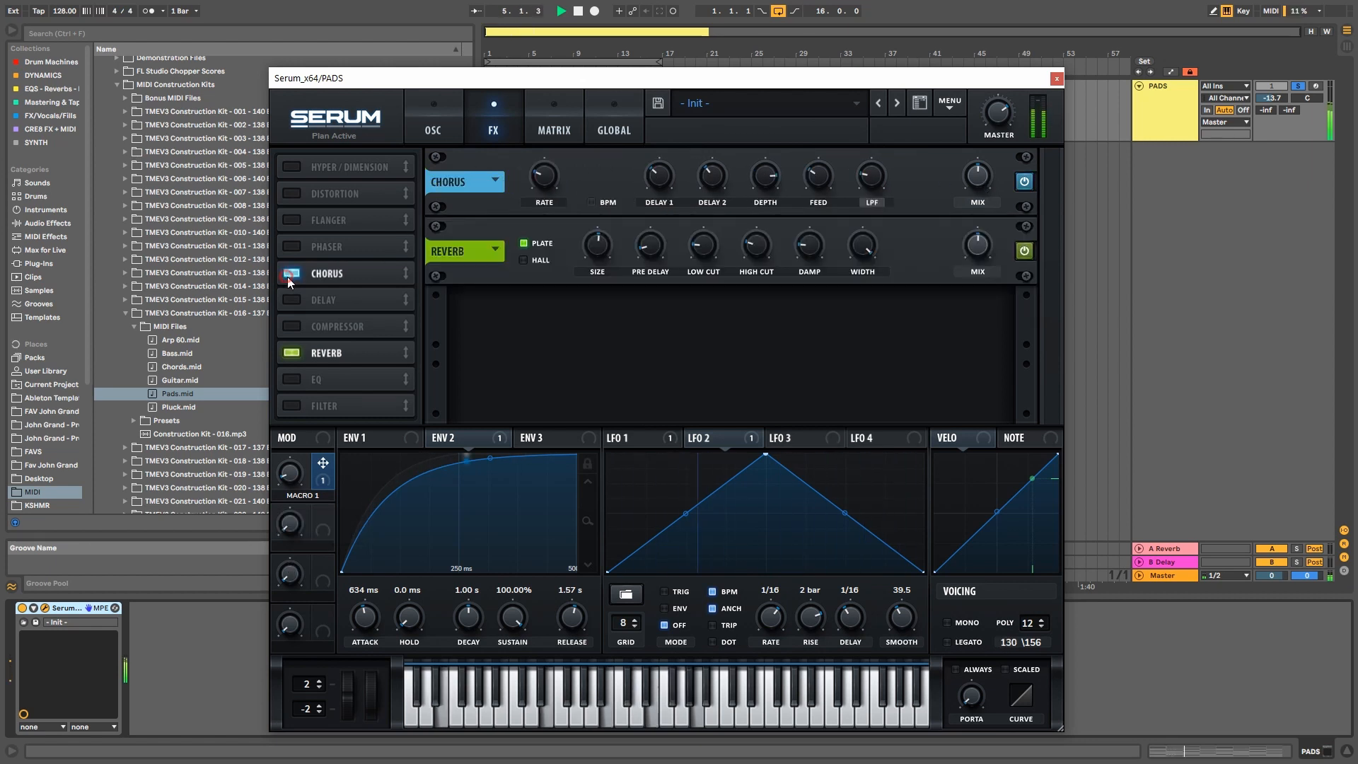
# Add an EQ effect, boost the high band's gain slightly, and lower that band's frequency and Q during playback.
pyautogui.click(297, 379)
pyautogui.press('space')
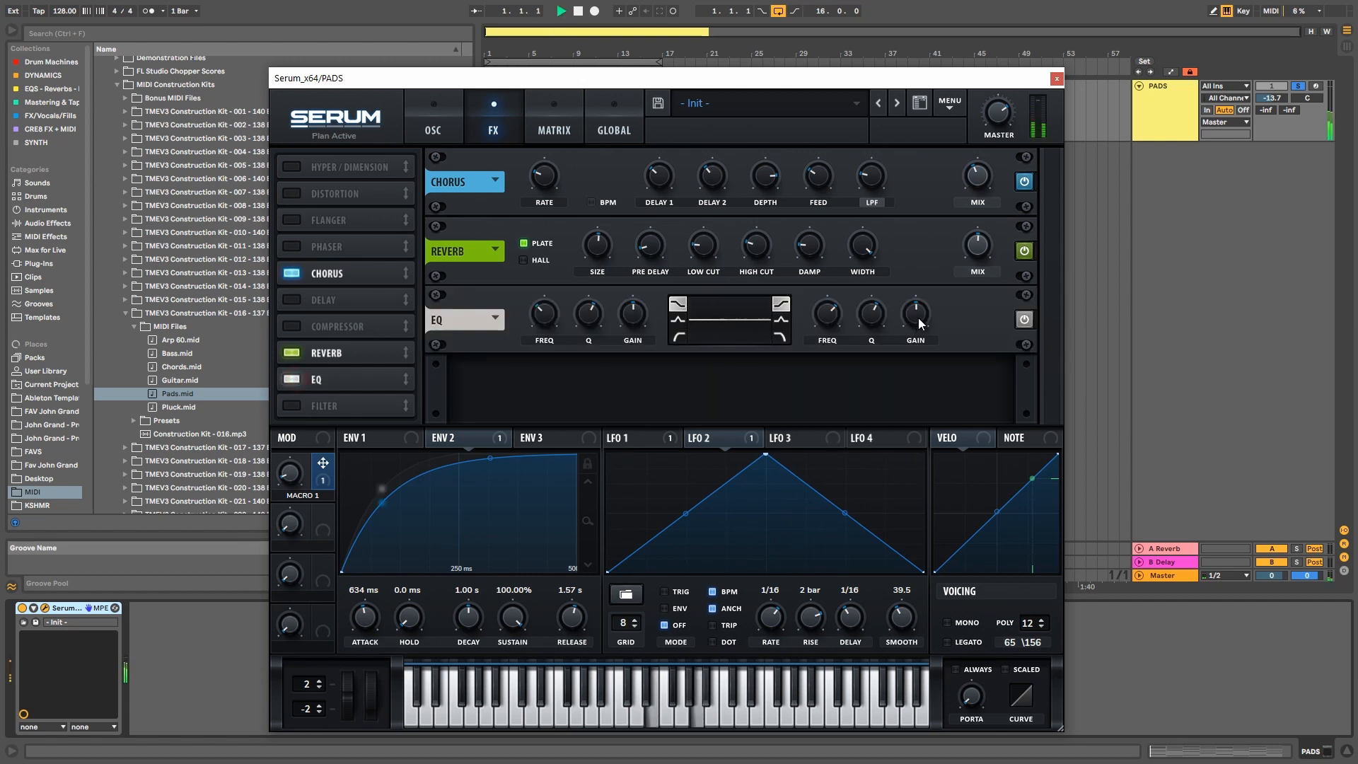
pyautogui.moveTo(918, 316); pyautogui.dragTo(921, 304)
pyautogui.moveTo(864, 310); pyautogui.dragTo(829, 364)
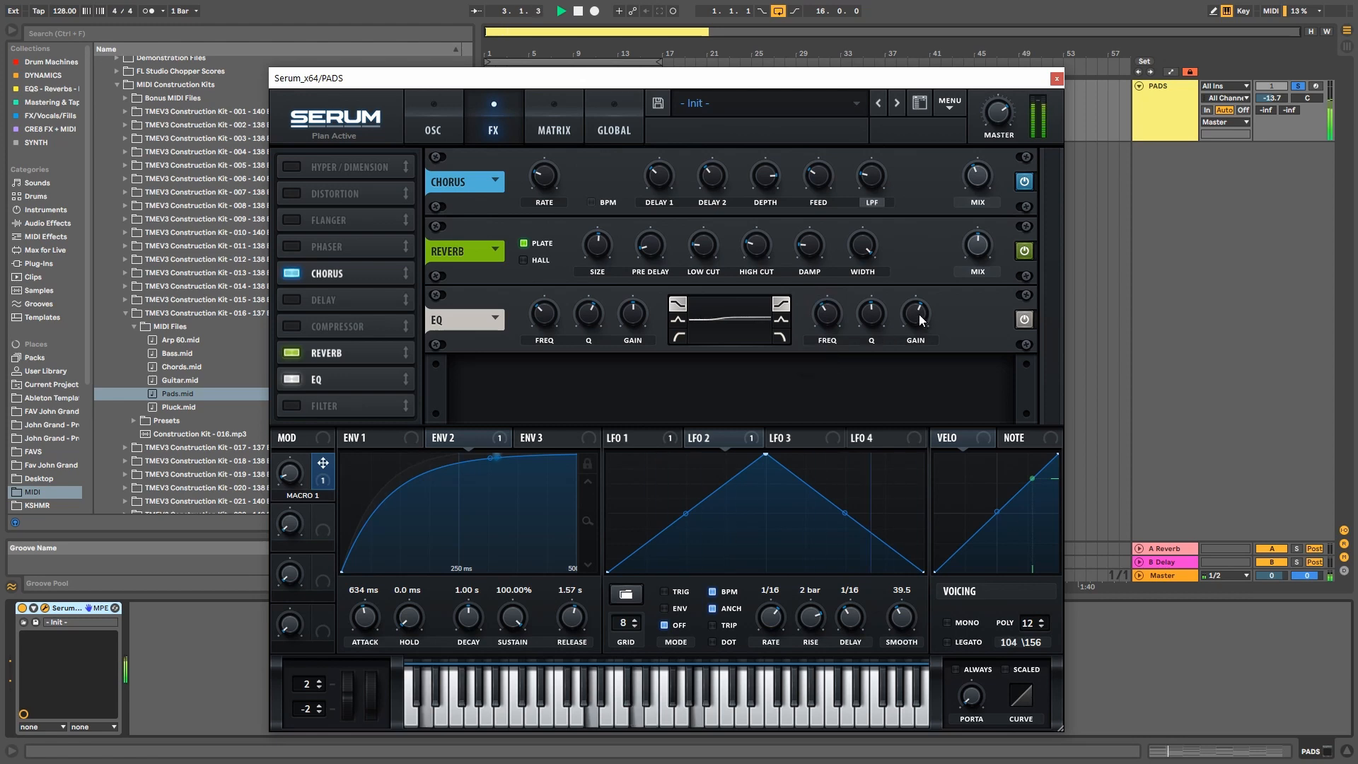
pyautogui.moveTo(918, 314); pyautogui.dragTo(958, 382)
# Route the Mod Wheel to the filter cutoff with the maximum positive modulation amount.
pyautogui.click(433, 120)
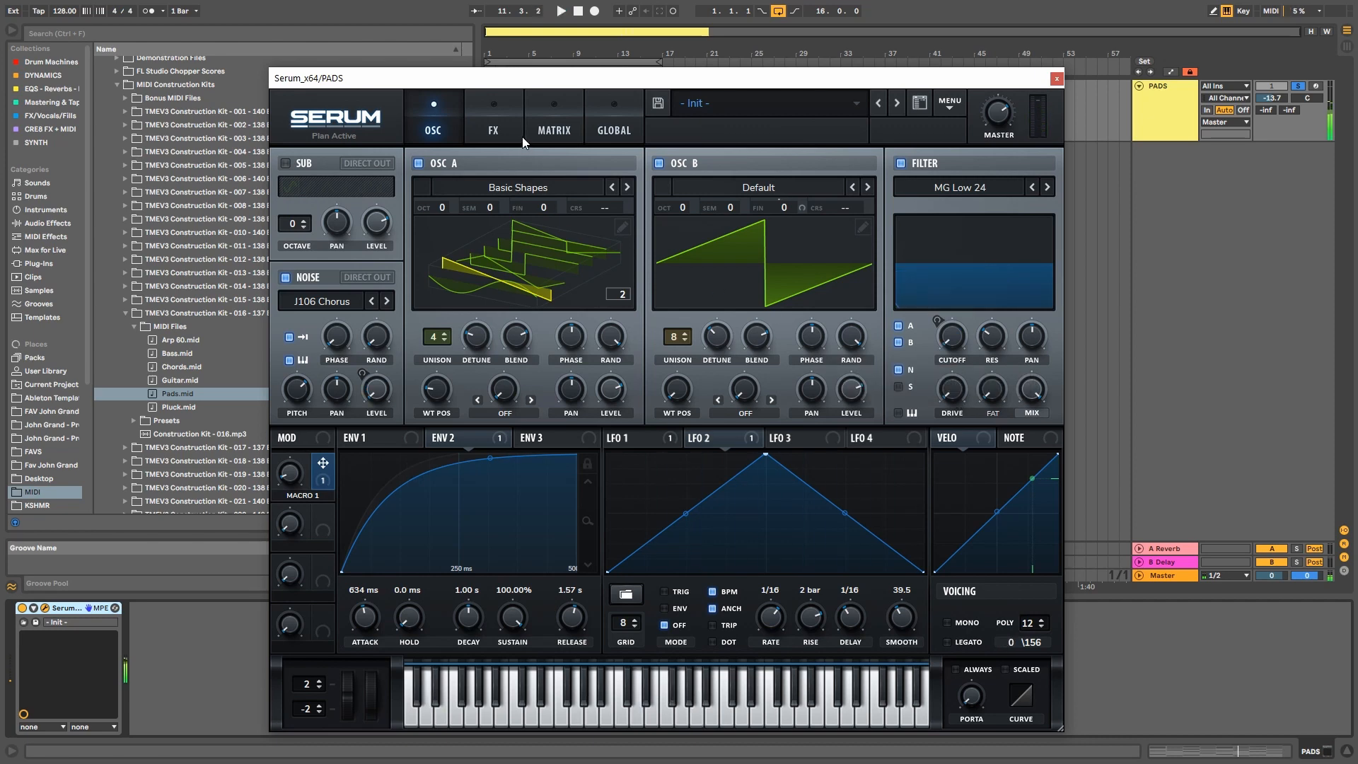
pyautogui.click(555, 131)
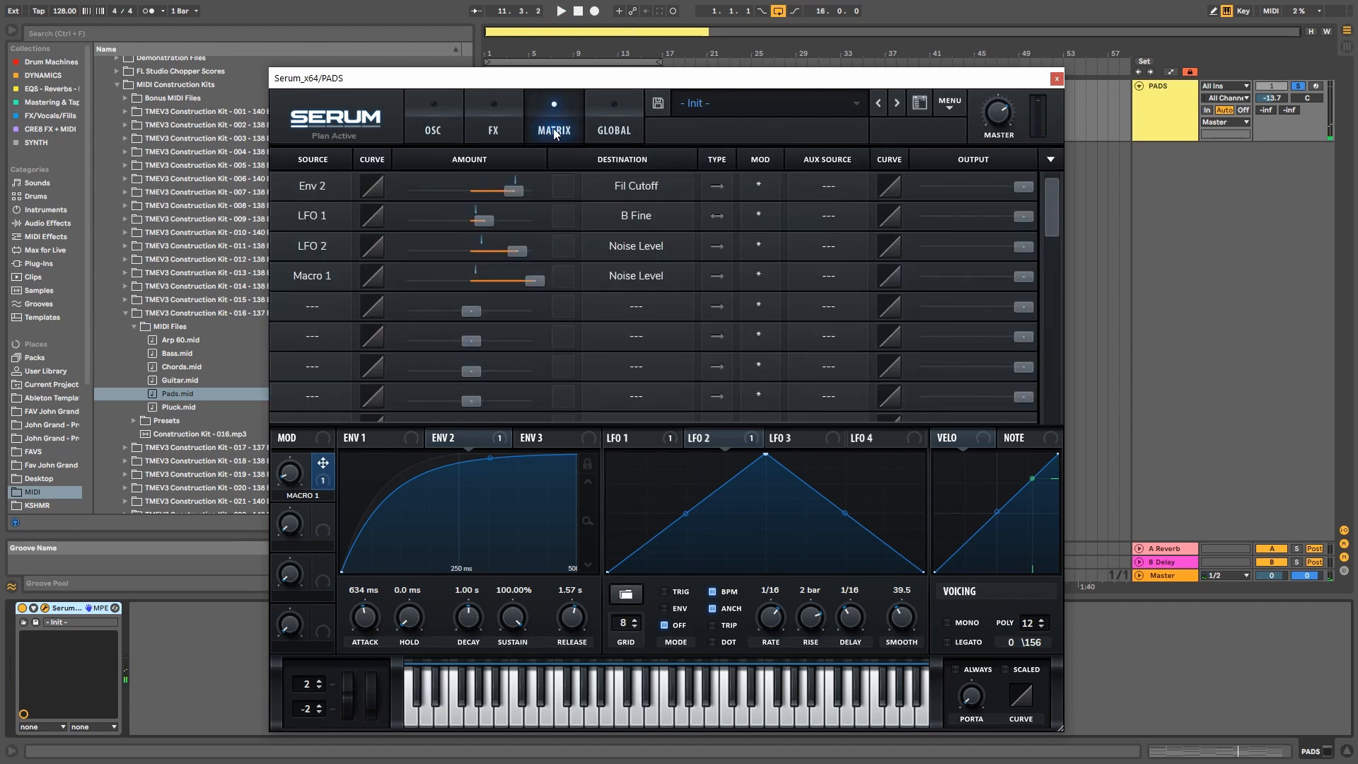
pyautogui.click(347, 305)
pyautogui.click(337, 344)
pyautogui.moveTo(477, 312); pyautogui.dragTo(551, 308)
pyautogui.click(585, 311)
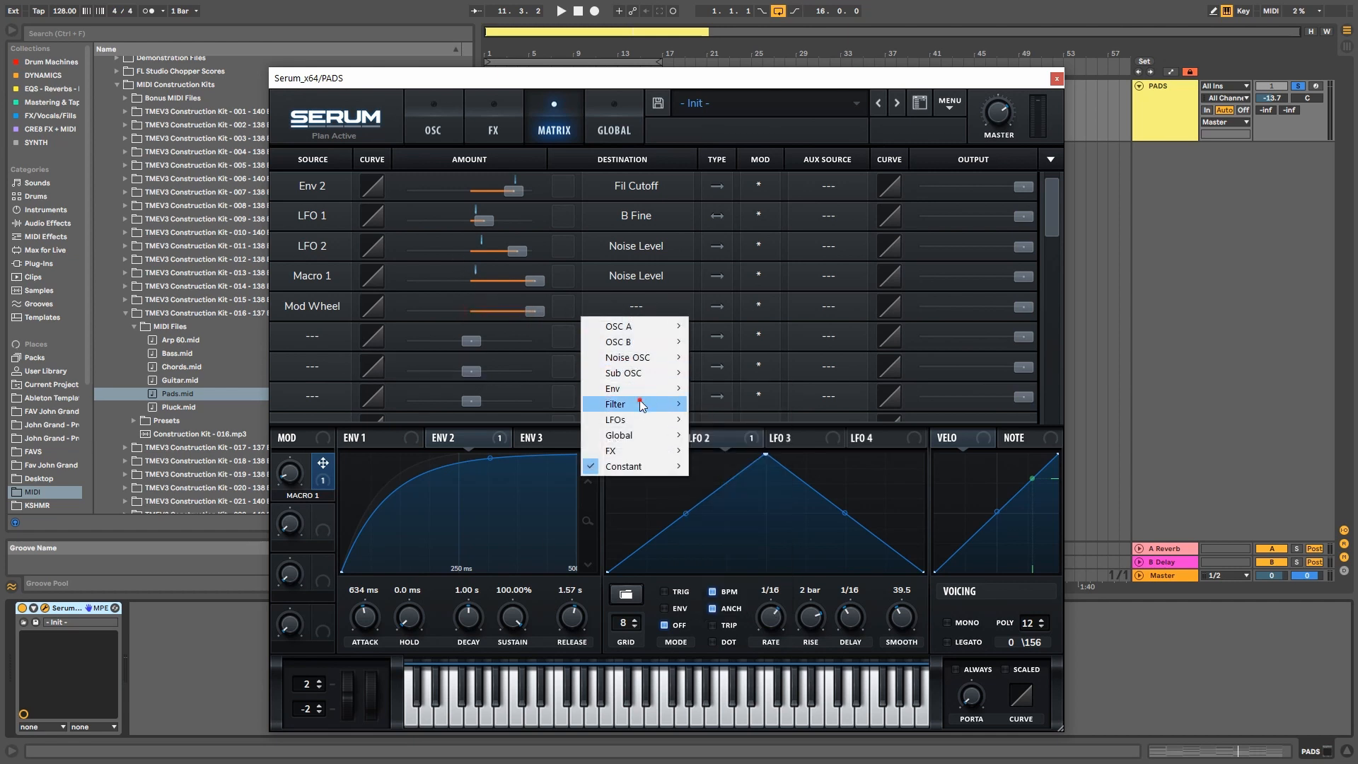
pyautogui.moveTo(665, 404)
pyautogui.click(707, 404)
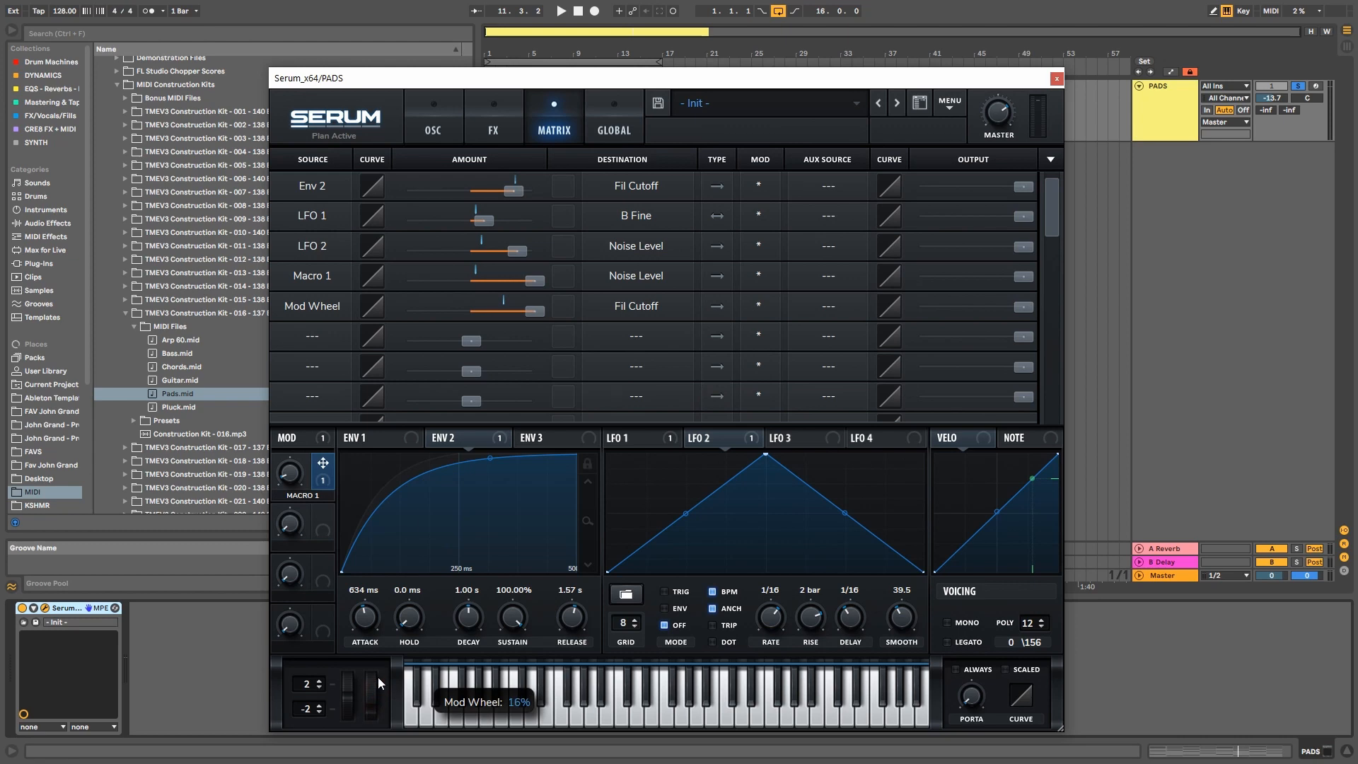
# Play the chords and sweep the mod wheel to audition its control of the filter cutoff.
pyautogui.click(433, 126)
pyautogui.press('space')
pyautogui.moveTo(361, 699)
pyautogui.mouseDown()
pyautogui.moveTo(375, 598)
pyautogui.moveTo(377, 744)
pyautogui.moveTo(383, 655)
pyautogui.moveTo(354, 719)
pyautogui.moveTo(349, 665)
pyautogui.moveTo(348, 700)
pyautogui.mouseUp()
pyautogui.moveTo(370, 702)
pyautogui.mouseDown()
pyautogui.moveTo(373, 654)
pyautogui.moveTo(372, 724)
pyautogui.mouseUp()
# Route the Mod Wheel to LFO1 Rate as well, with the maximum positive modulation amount.
pyautogui.click(530, 113)
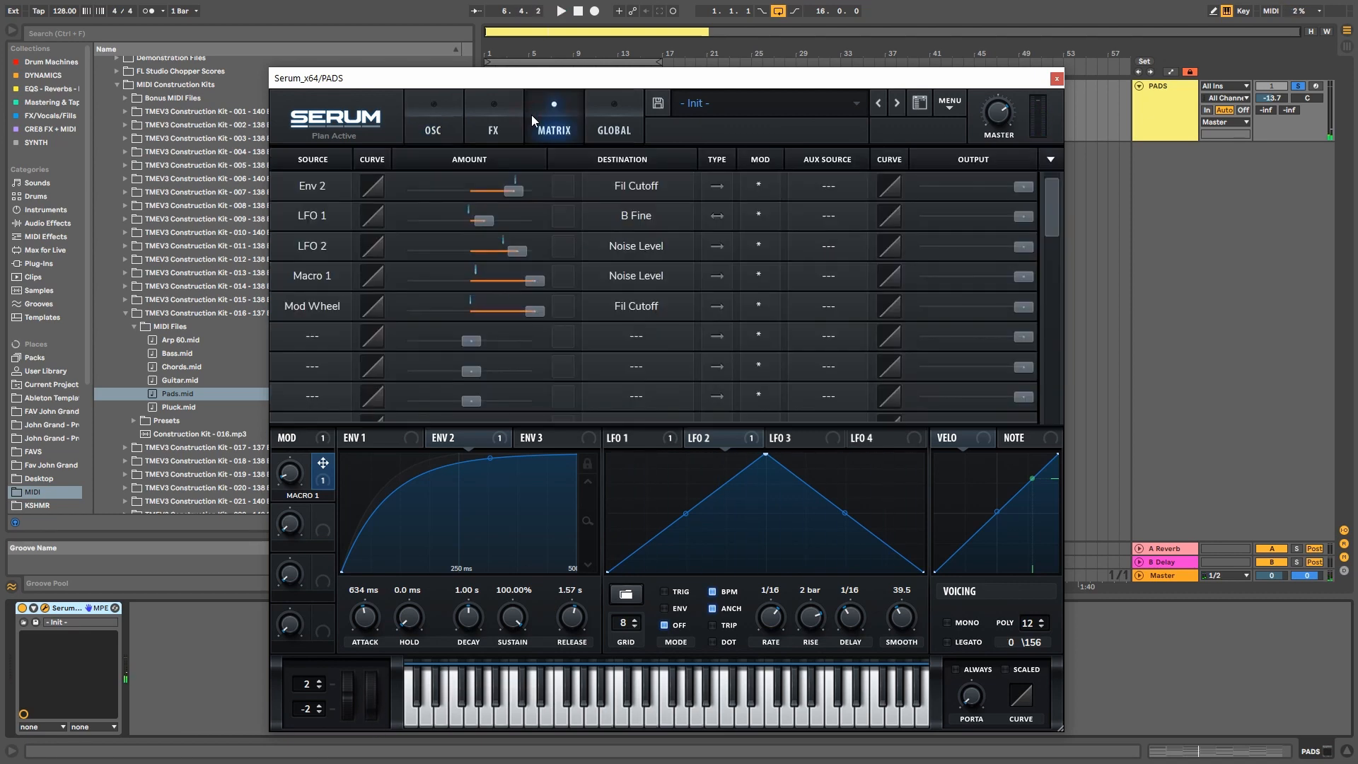
pyautogui.click(312, 335)
pyautogui.click(318, 369)
pyautogui.click(626, 337)
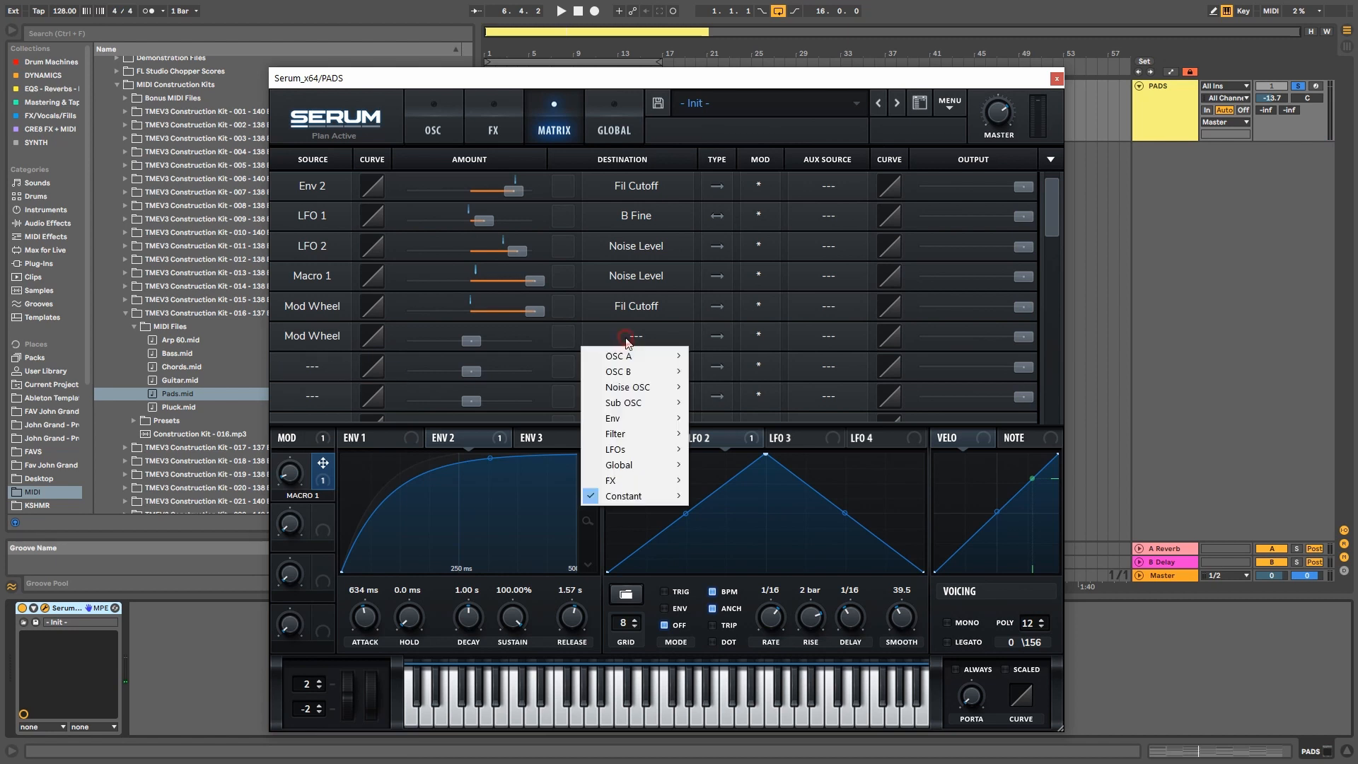
pyautogui.moveTo(638, 448)
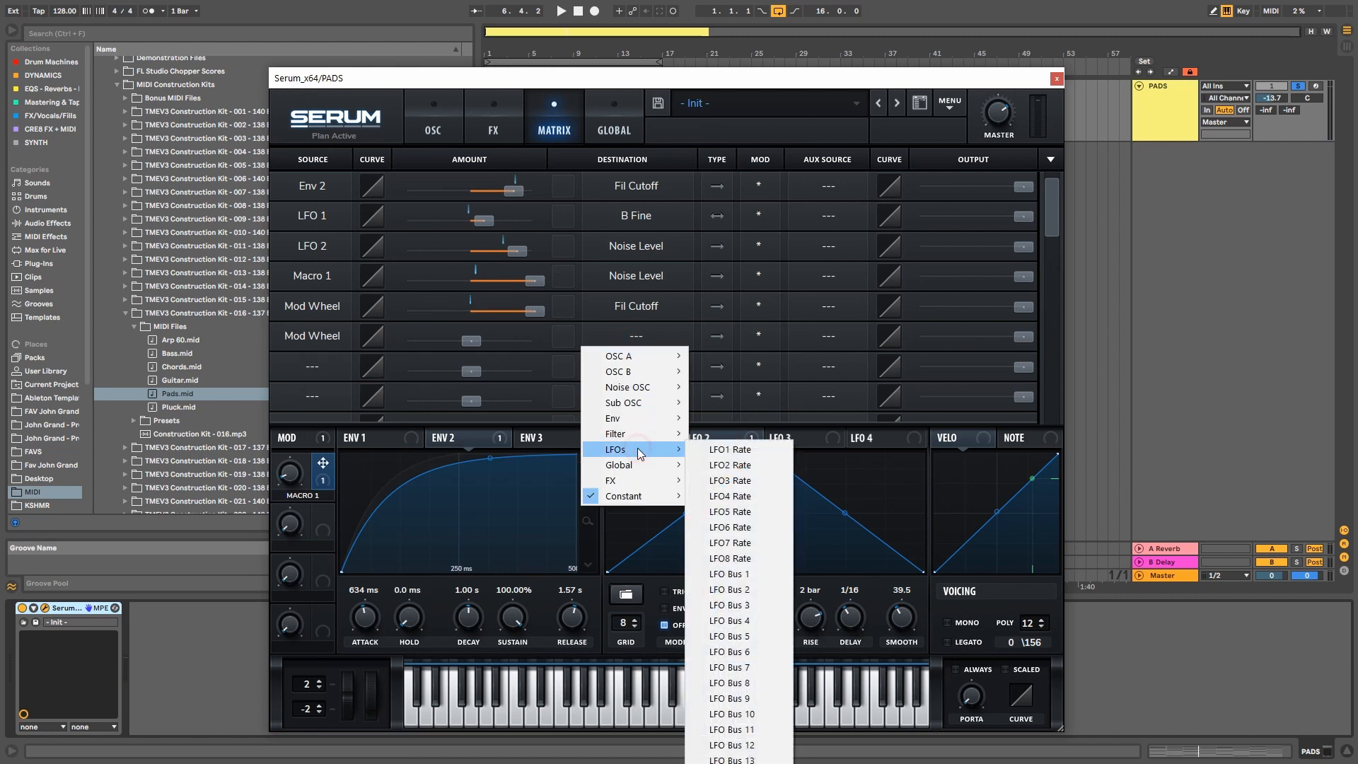
pyautogui.click(719, 451)
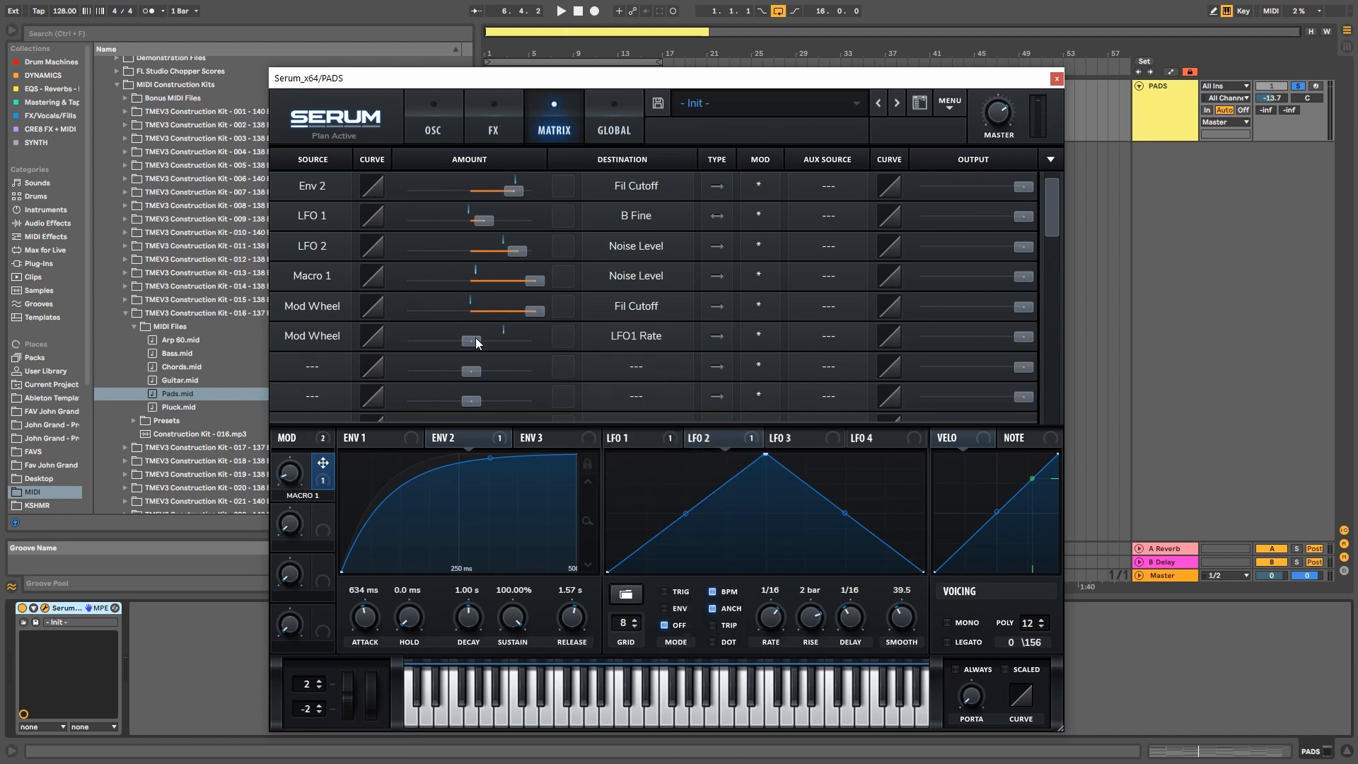
pyautogui.moveTo(472, 341); pyautogui.dragTo(588, 335)
# Play the chords and move the mod wheel to audition the combined cutoff and LFO 1 rate modulation.
pyautogui.press('space')
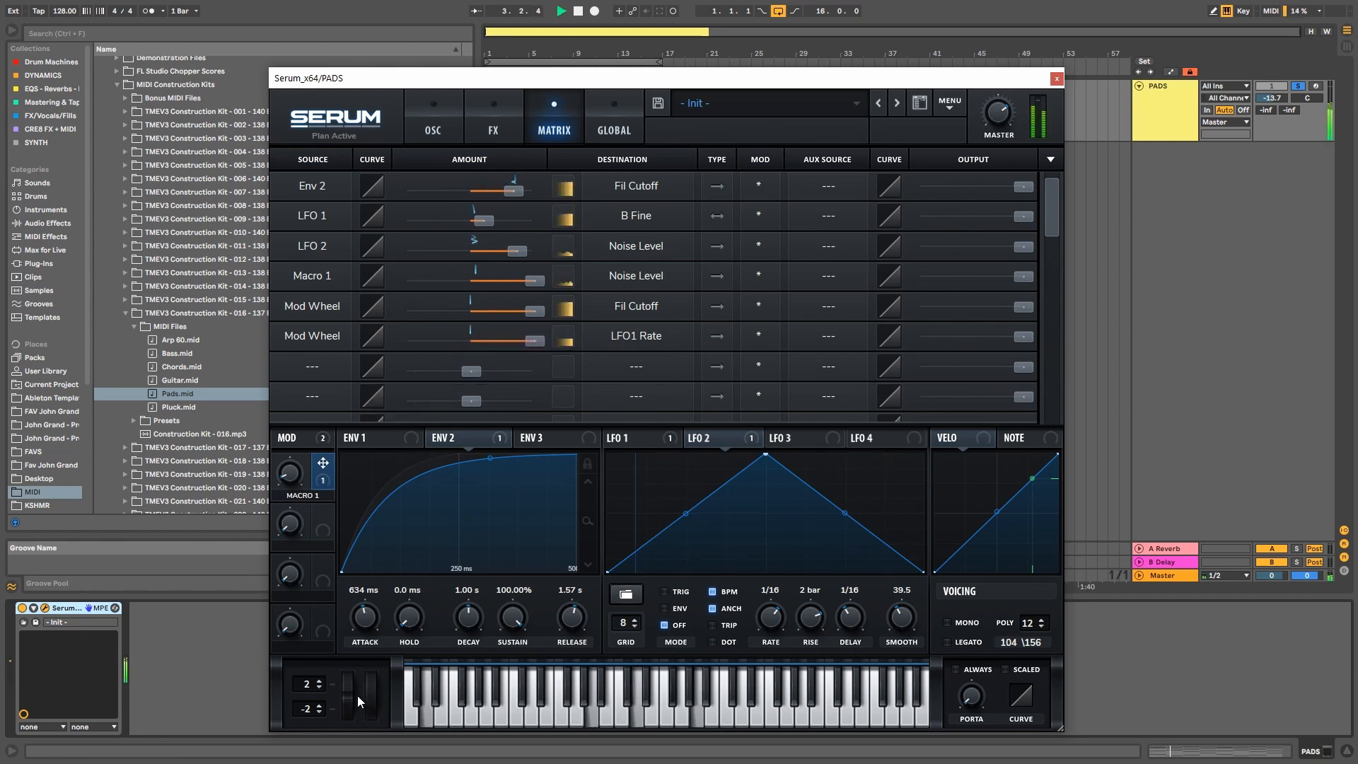
pyautogui.moveTo(356, 694); pyautogui.dragTo(393, 715)
# Set oscillator A's wavetable position to 3.
pyautogui.click(433, 130)
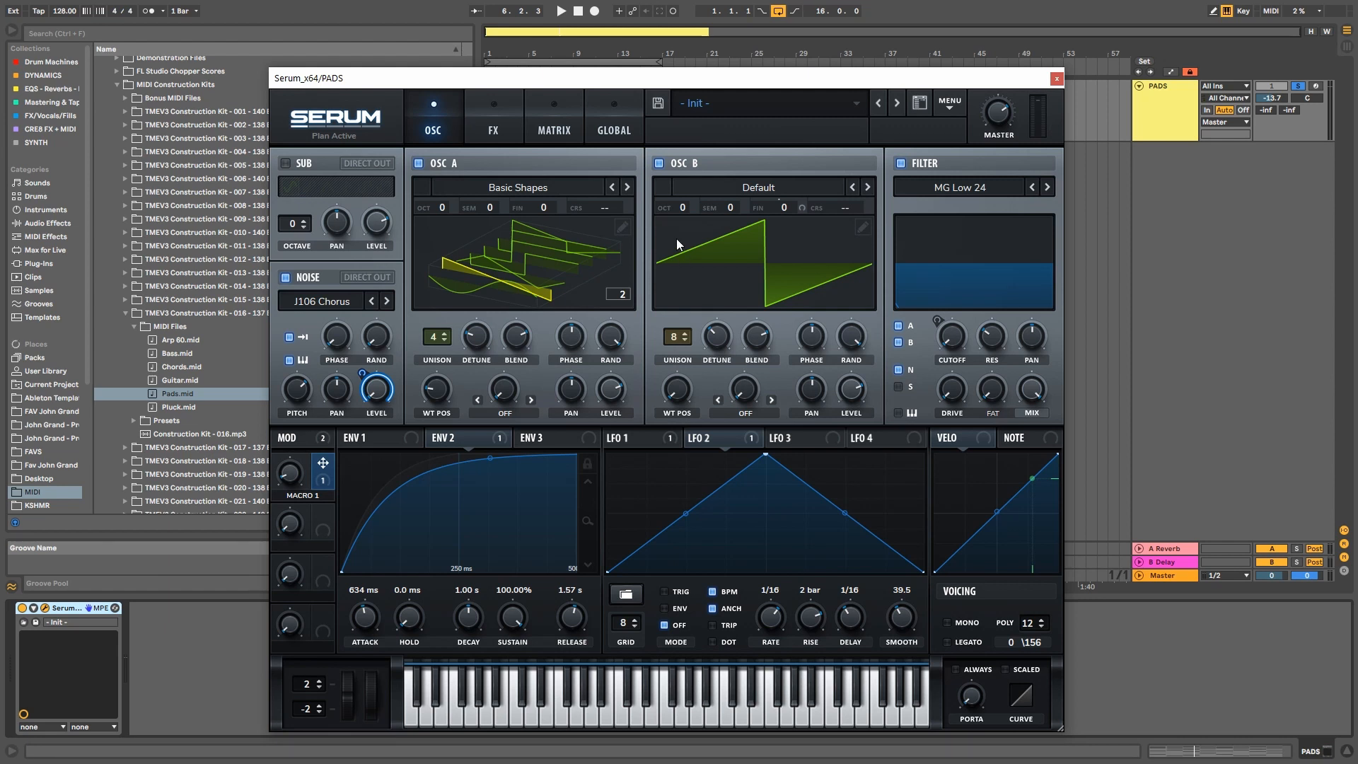
pyautogui.click(547, 235)
pyautogui.click(588, 243)
pyautogui.moveTo(443, 387); pyautogui.dragTo(442, 362)
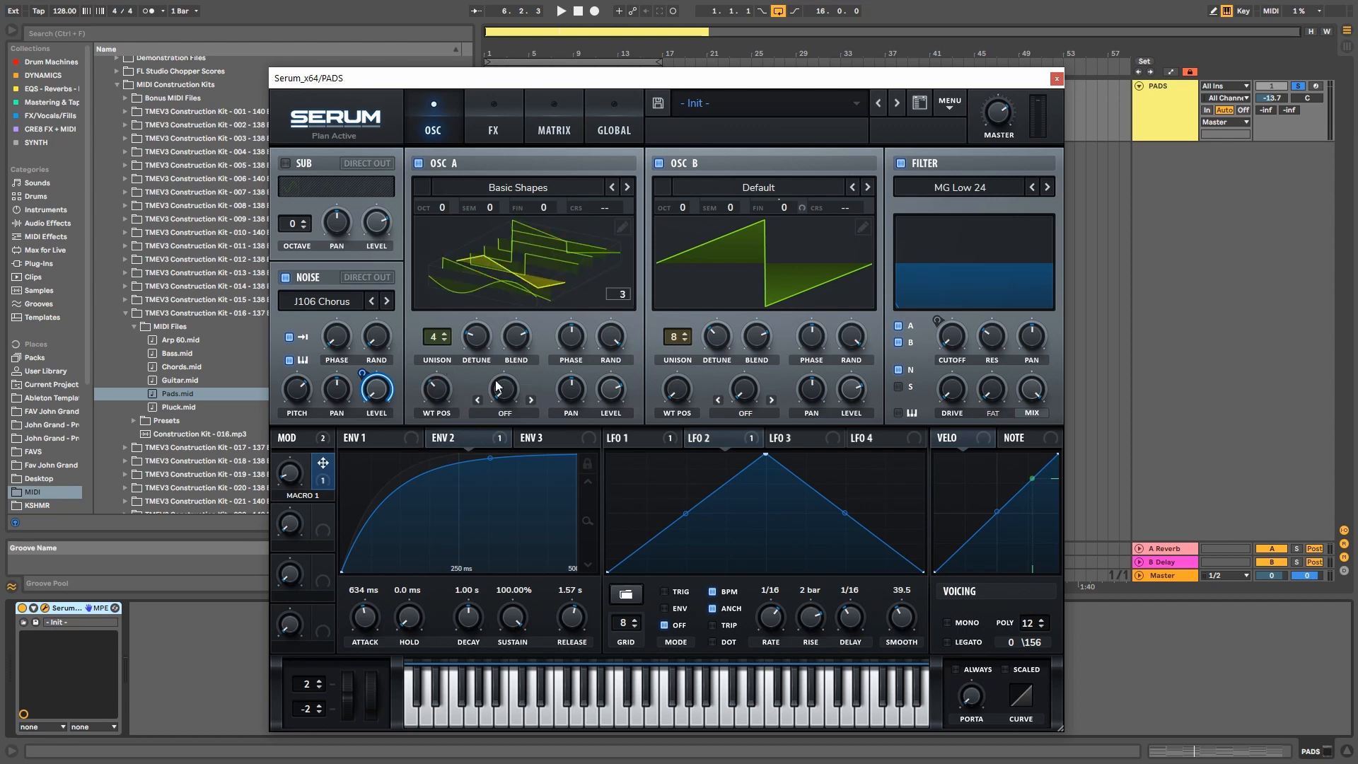
# Load the Analog wavetable Basic Shapes into oscillator B and raise its wavetable position to a pulse-like shape.
pyautogui.click(727, 187)
pyautogui.moveTo(727, 227)
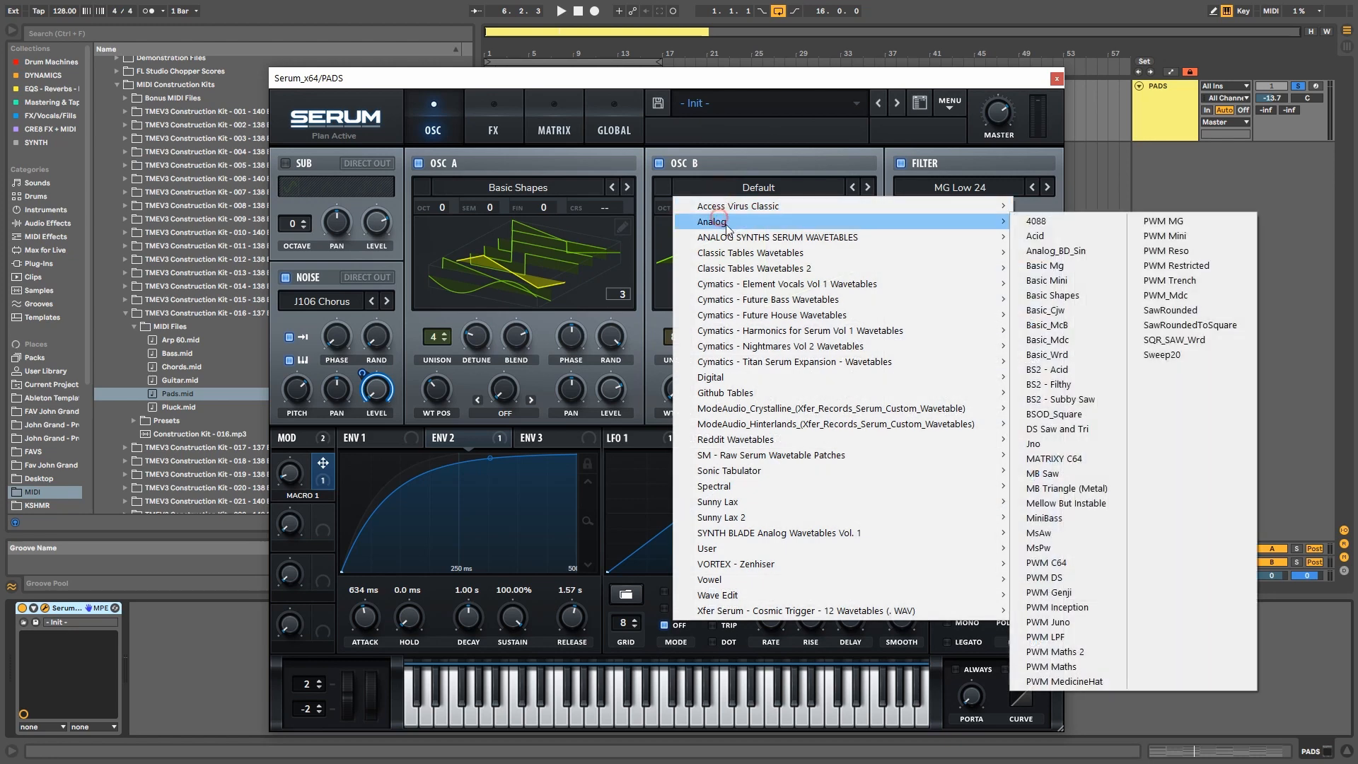
pyautogui.click(1048, 295)
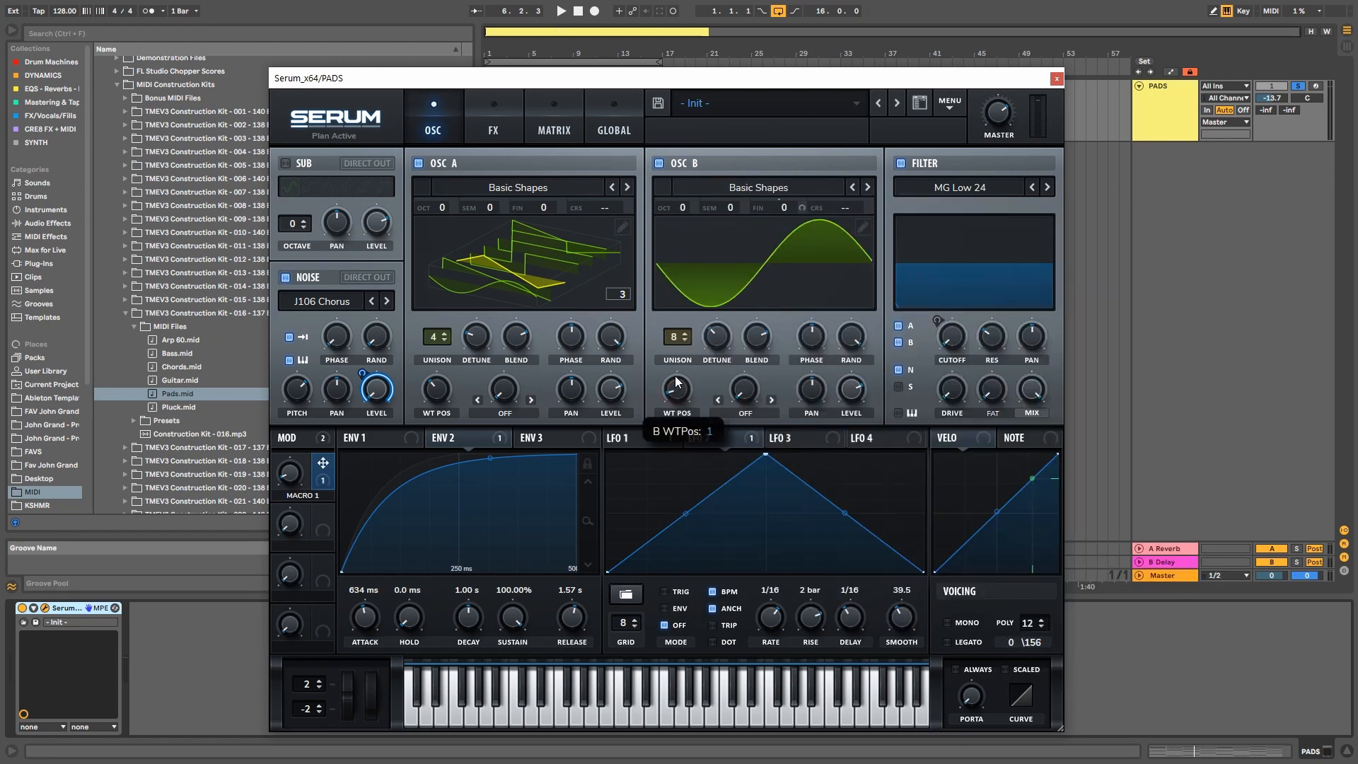
pyautogui.press('space')
pyautogui.moveTo(677, 382); pyautogui.dragTo(681, 294)
pyautogui.moveTo(438, 385); pyautogui.dragTo(446, 355)
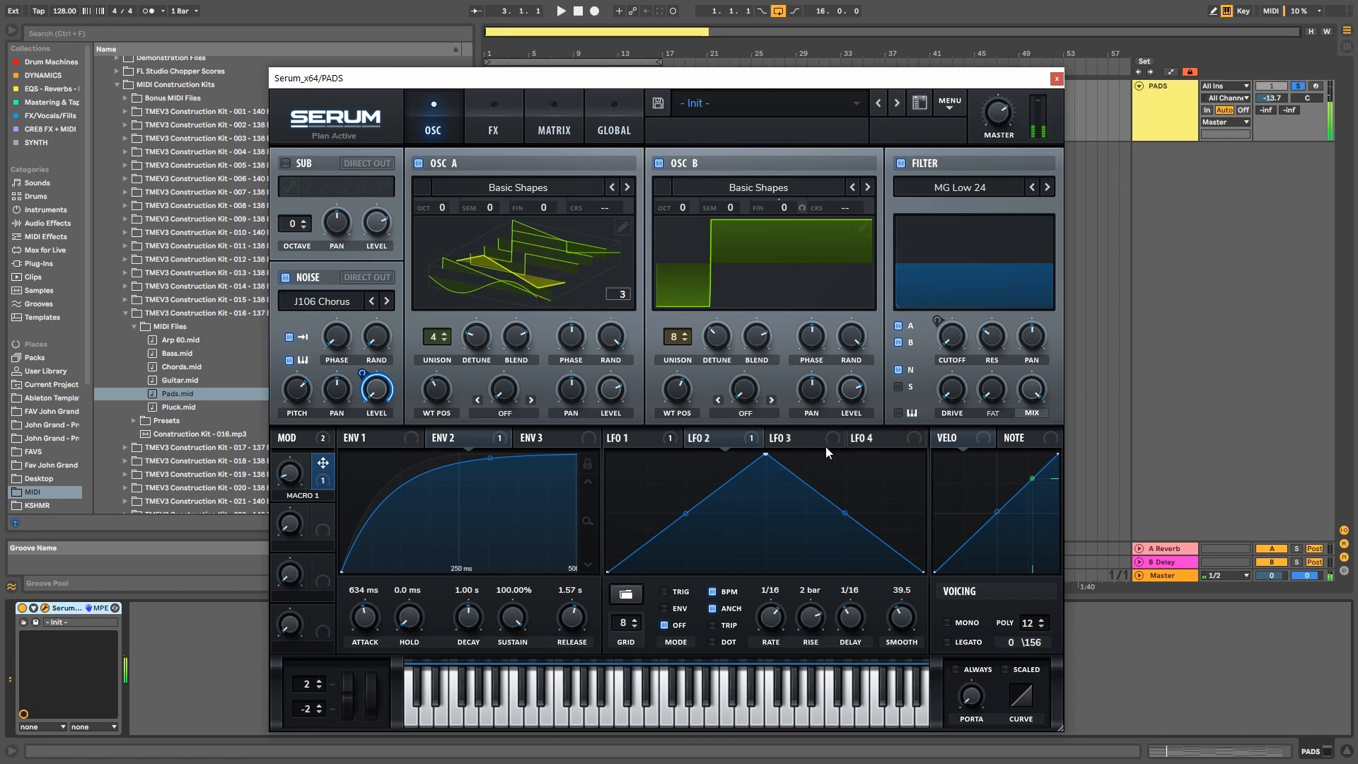
# Assign LFO 3 to the wavetable positions of both oscillators, play the chords, and show oscillator B's wavetable in 3D.
pyautogui.moveTo(825, 447); pyautogui.dragTo(431, 394)
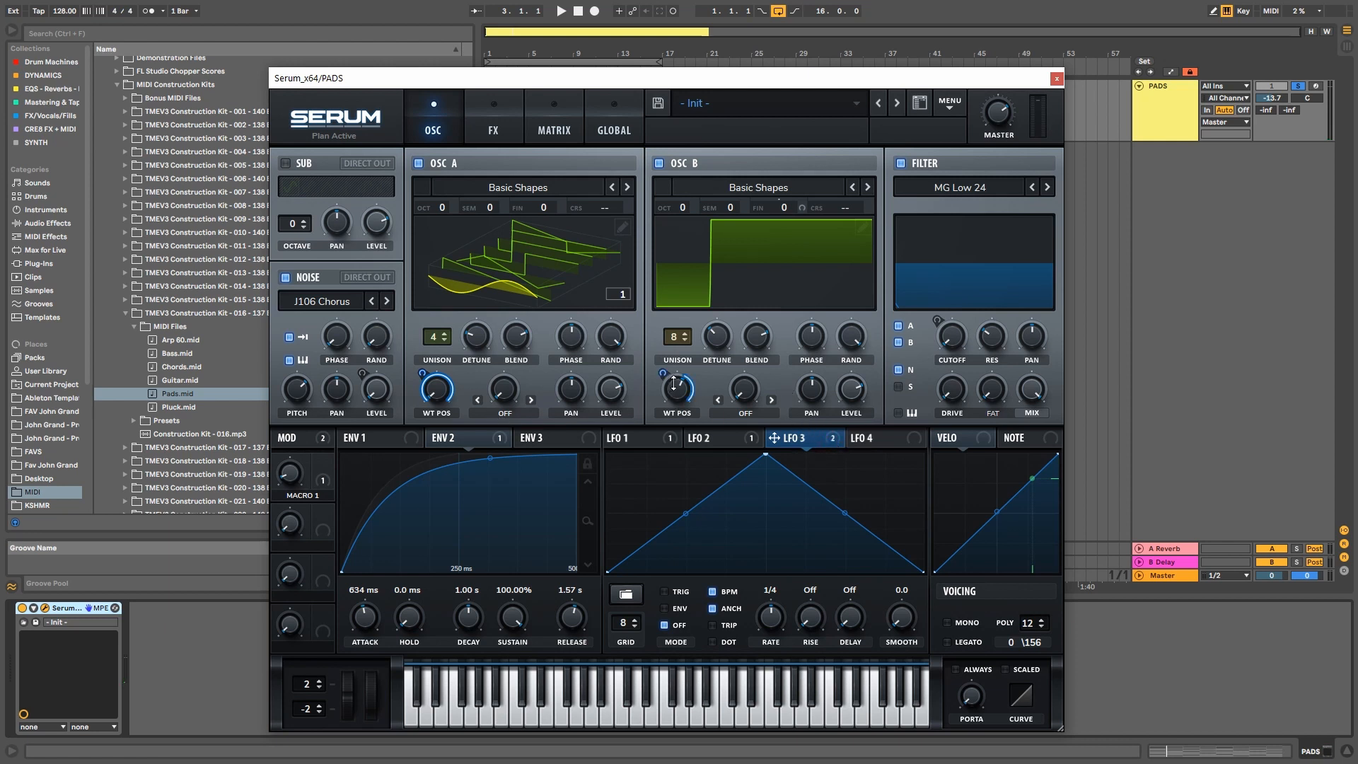
pyautogui.moveTo(673, 383); pyautogui.dragTo(662, 333)
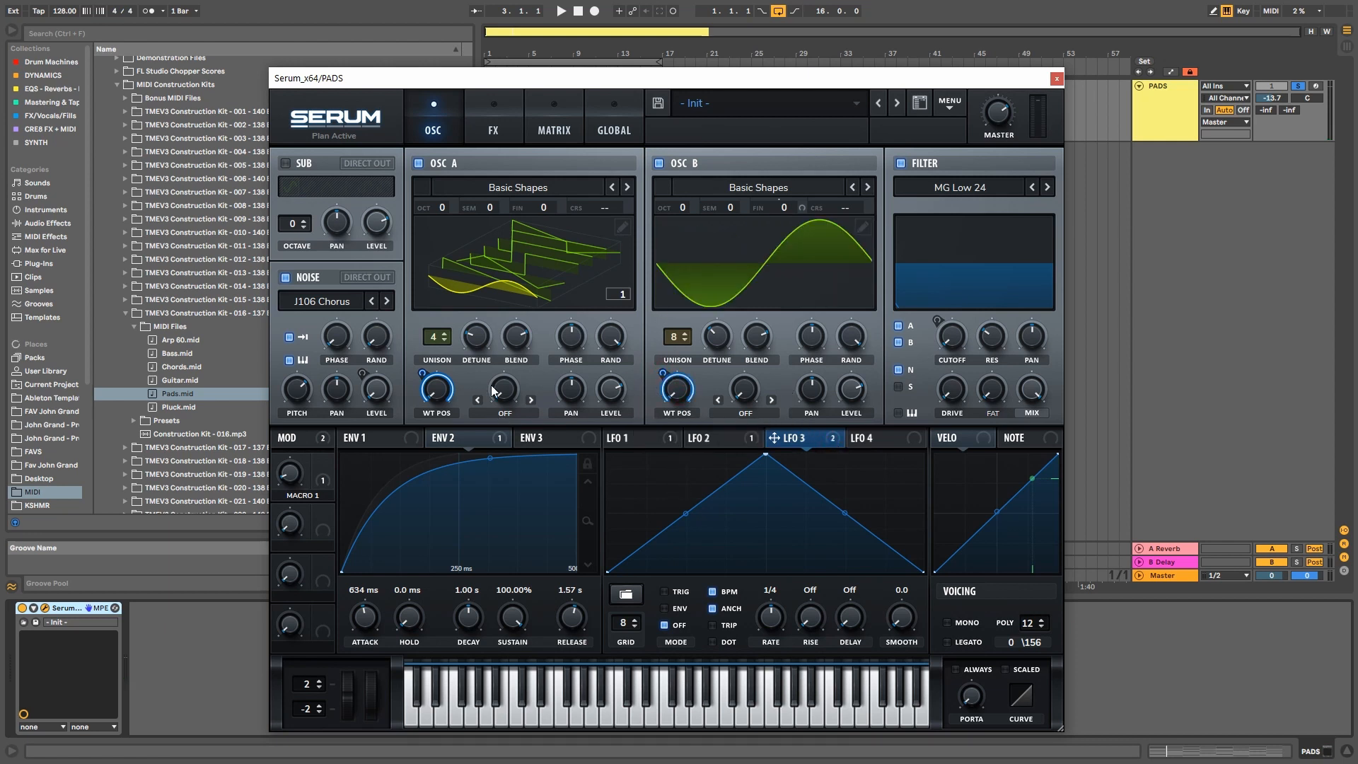
pyautogui.press('space')
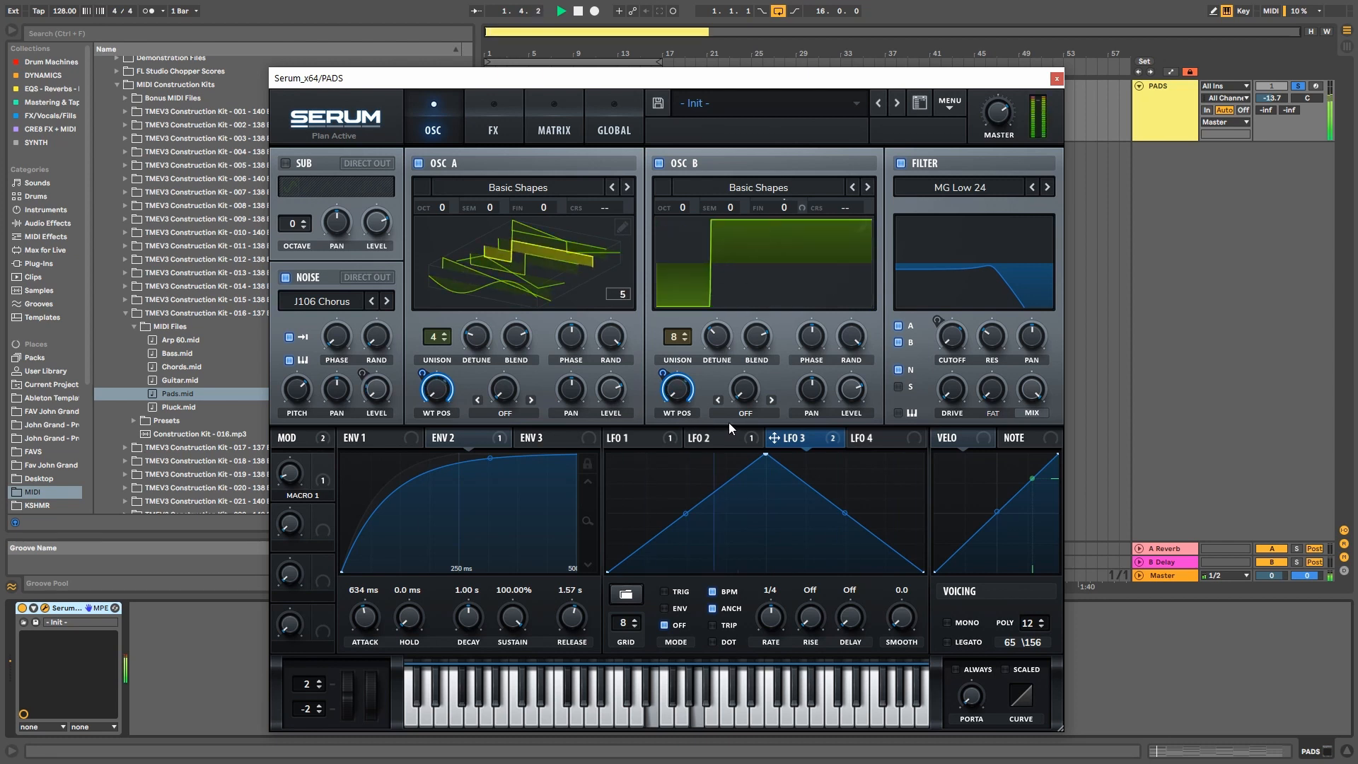
pyautogui.click(740, 284)
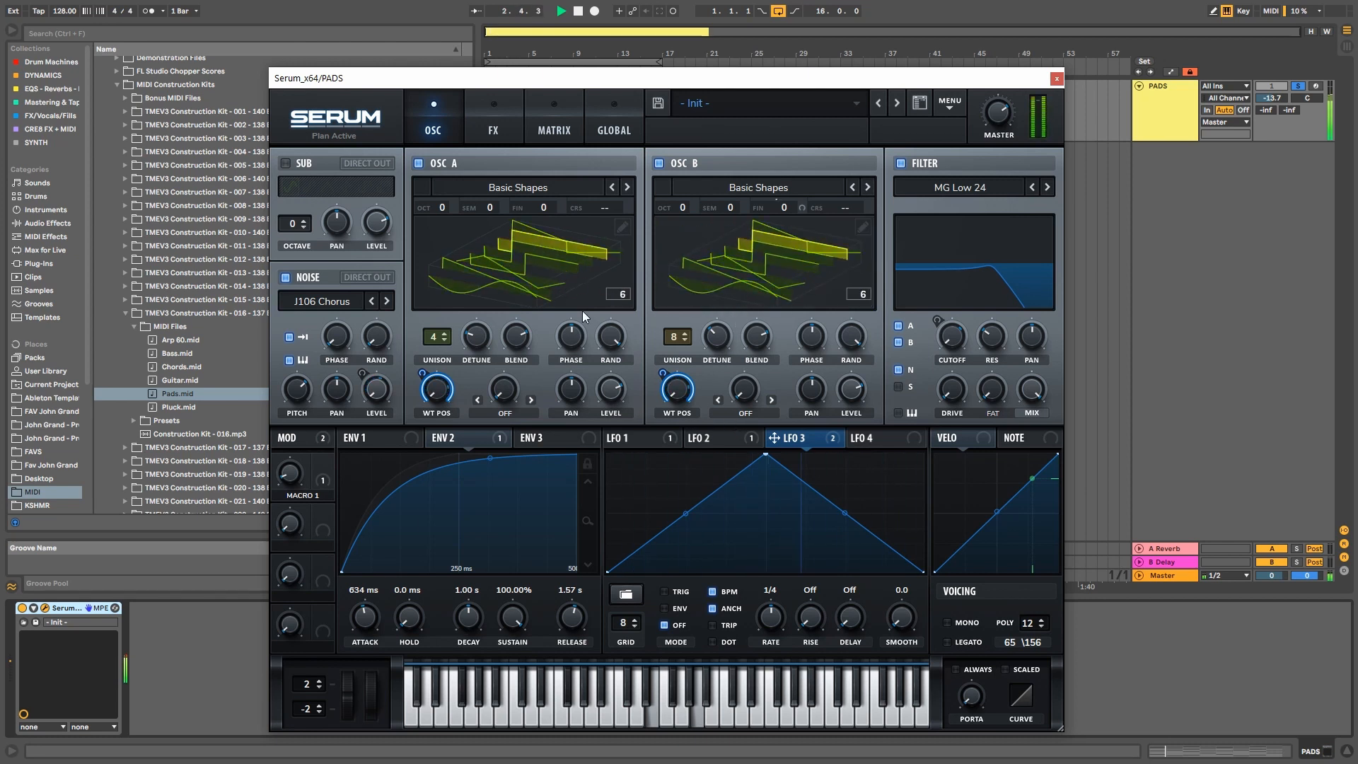